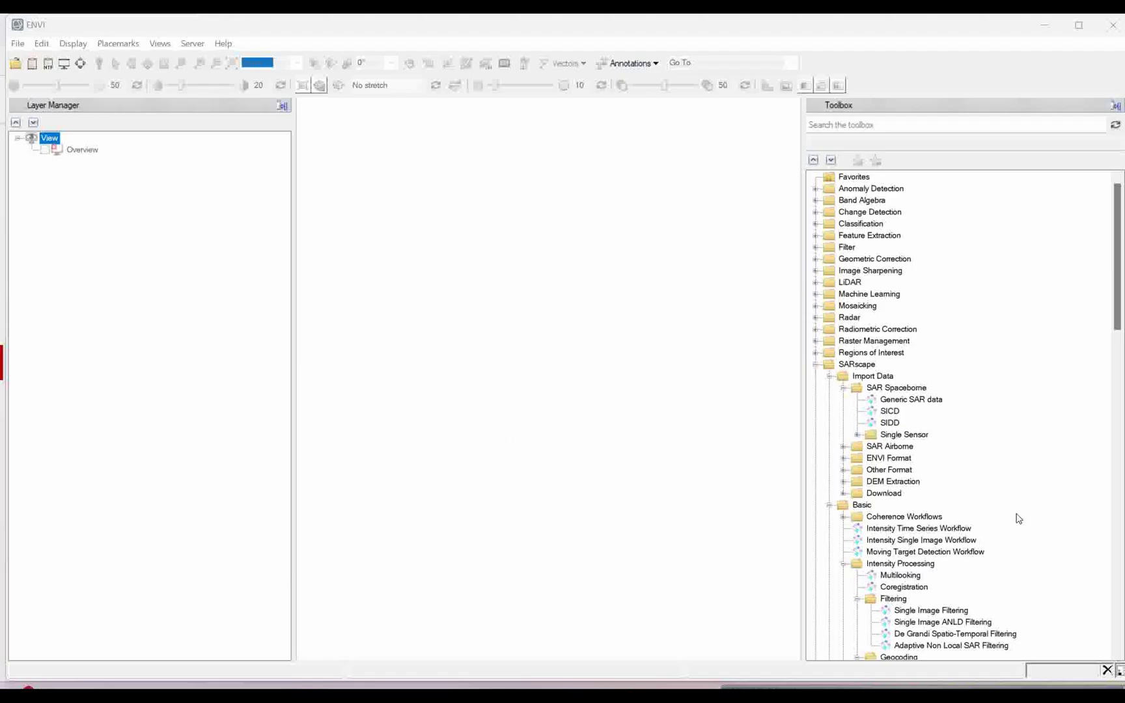
# - Open the Baseline Estimation tool from SARscape's Interferometric Tools and place its window in the middle of the workspace
pyautogui.scroll(-11, 984, 450)
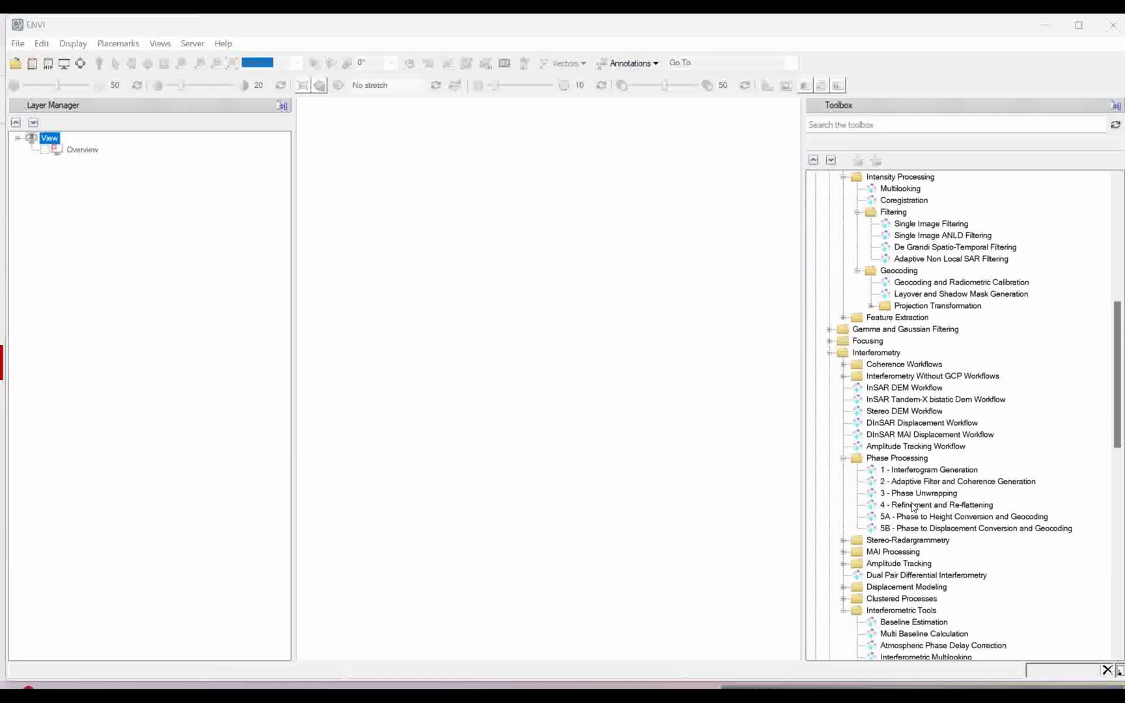
pyautogui.scroll(-3, 859, 479)
pyautogui.scroll(4, 854, 404)
pyautogui.scroll(8, 854, 404)
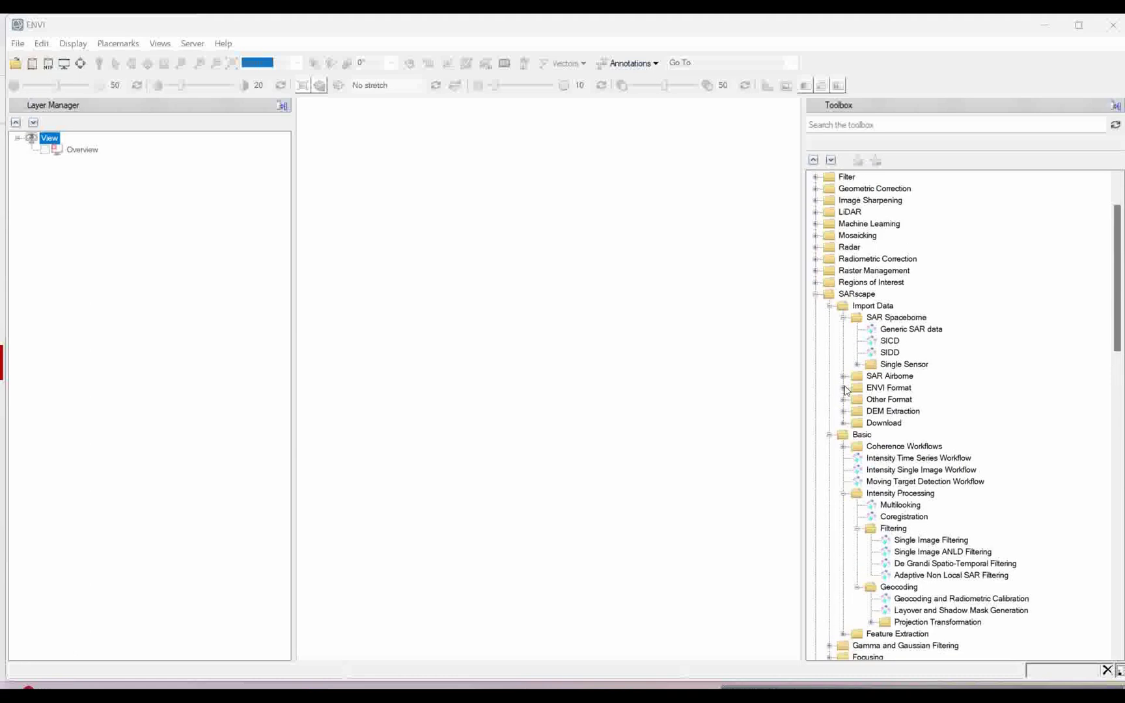
pyautogui.scroll(-4, 881, 434)
pyautogui.scroll(-7, 882, 435)
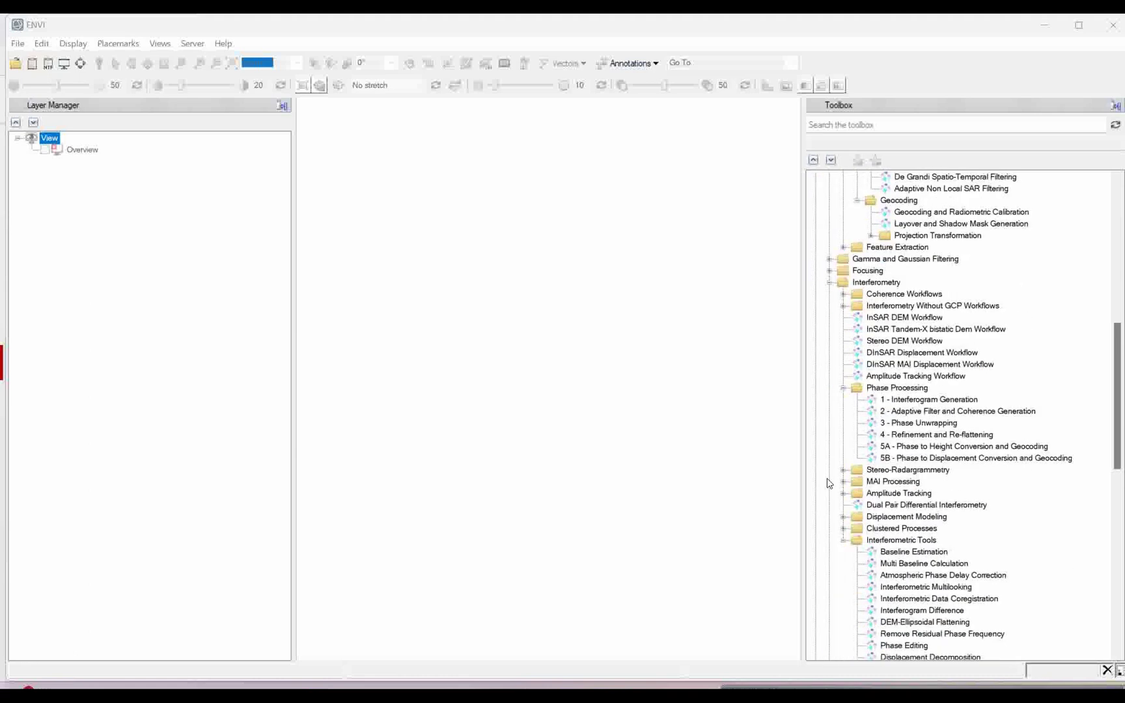
pyautogui.scroll(-1, 874, 552)
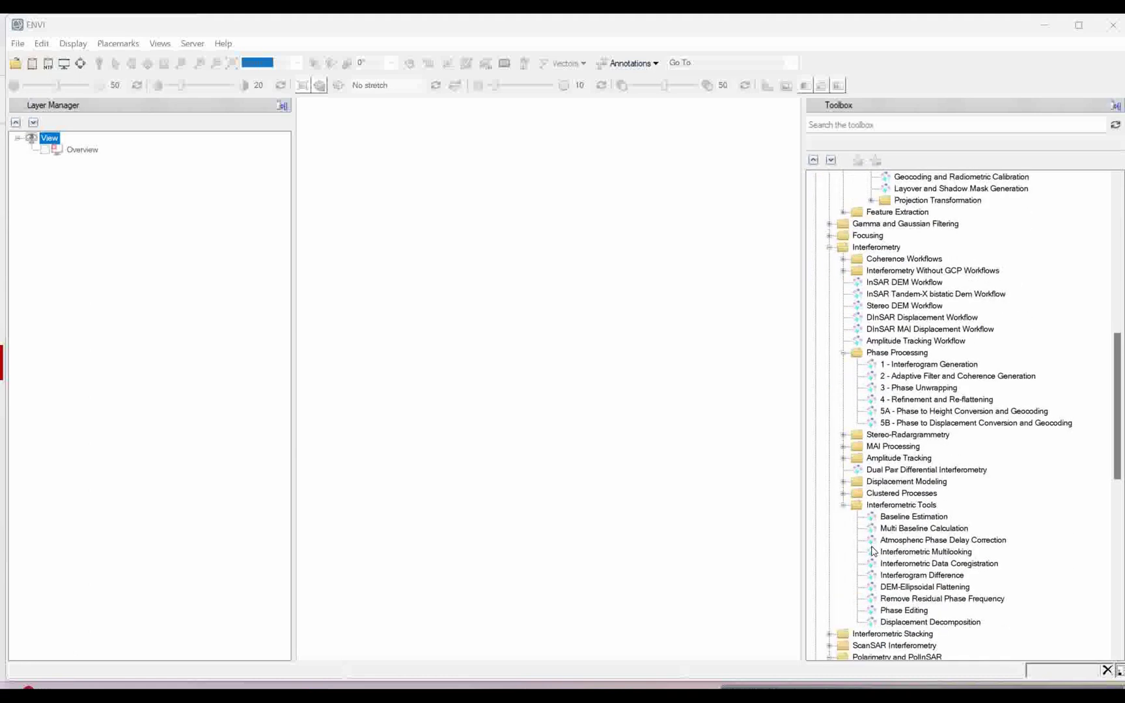
pyautogui.click(898, 517)
pyautogui.doubleClick(896, 516)
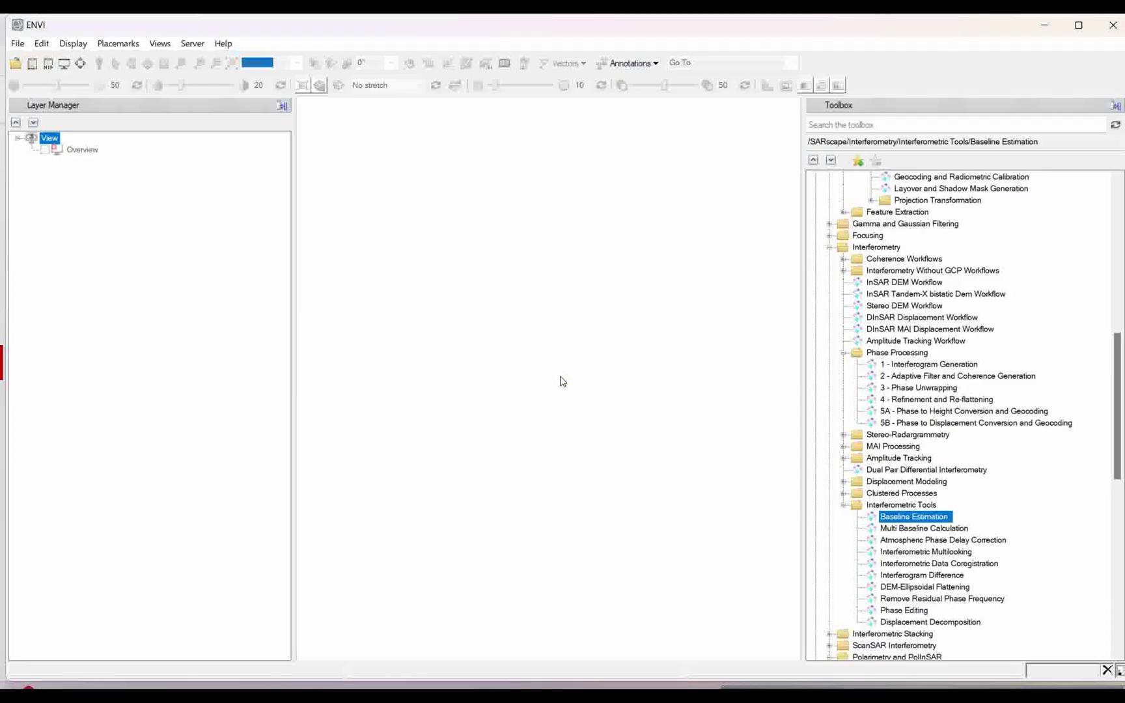
pyautogui.moveTo(524, 310); pyautogui.dragTo(468, 261)
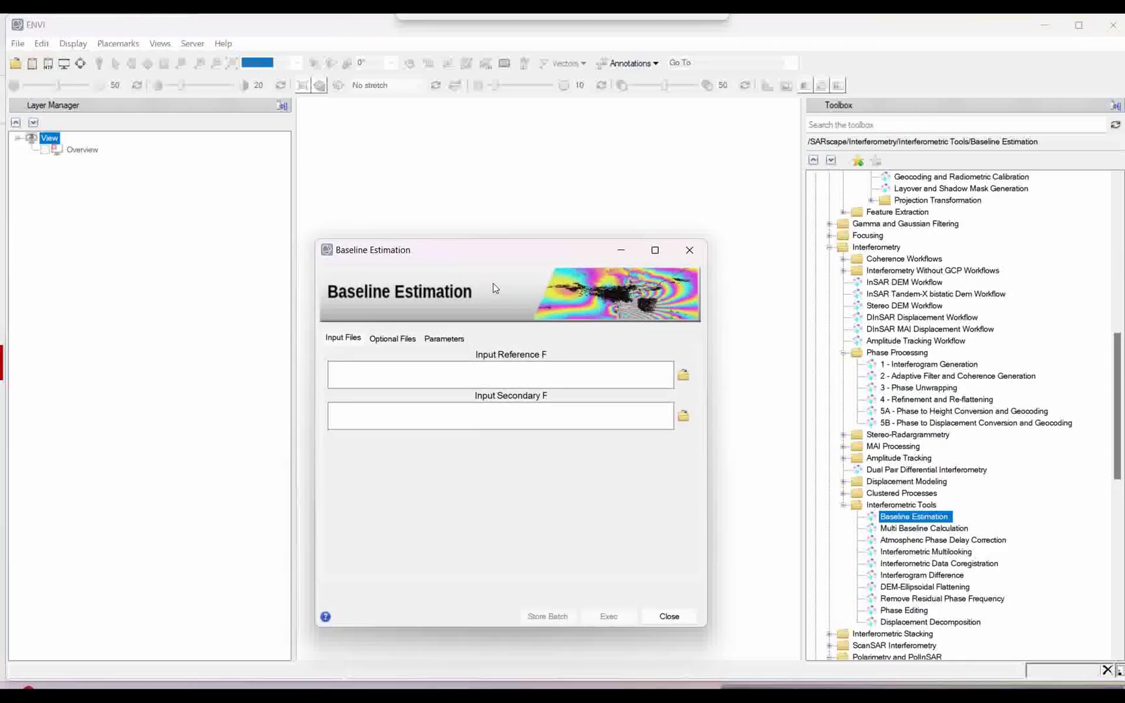
# - Load 7_11_02_slc as the baseline reference file and 16_01_03_slc as the secondary file from the Day 3 Data InSAR folder
pyautogui.click(684, 381)
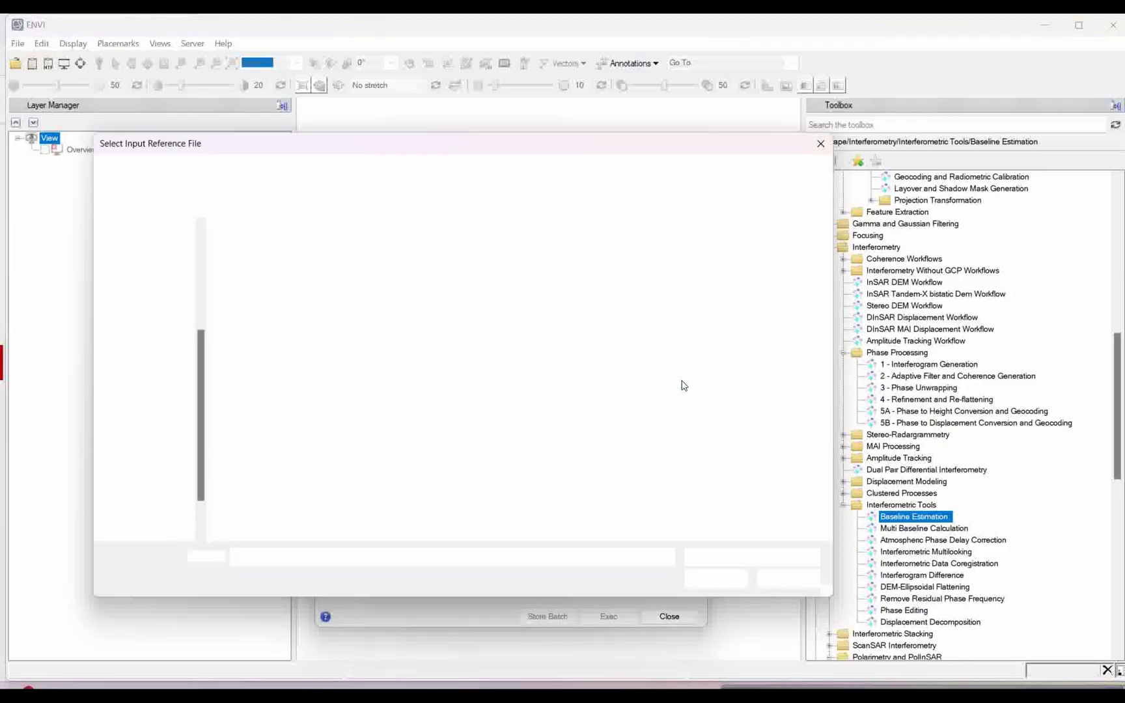
pyautogui.doubleClick(254, 279)
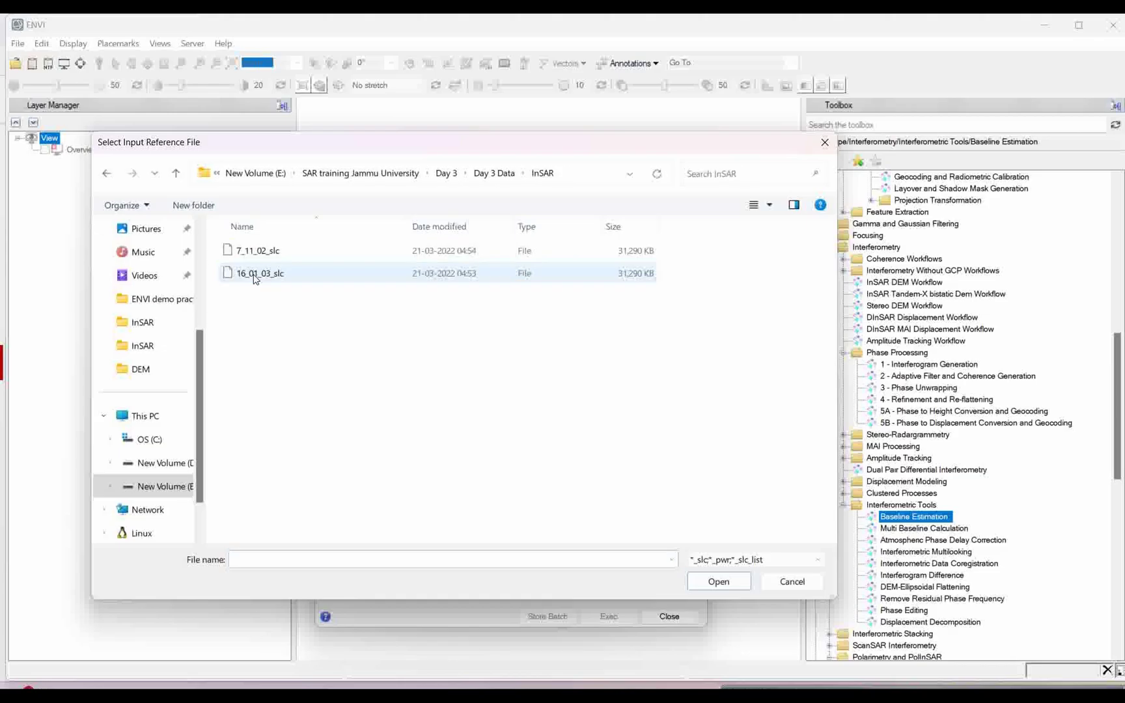
pyautogui.click(248, 253)
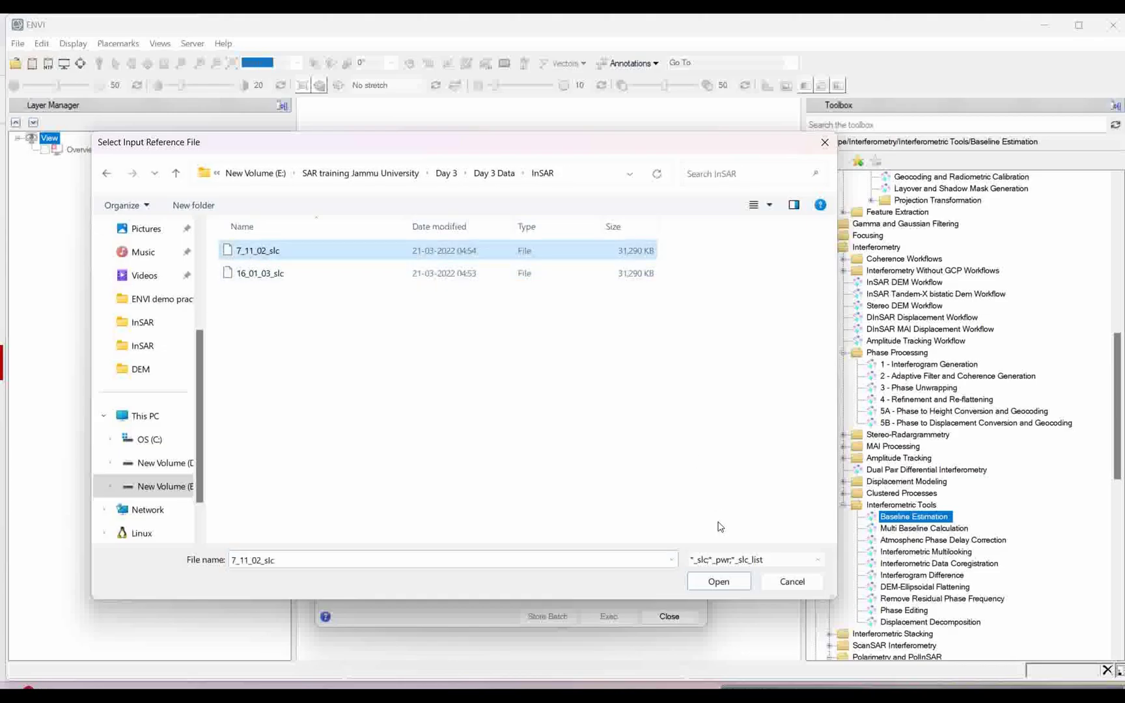
pyautogui.click(719, 581)
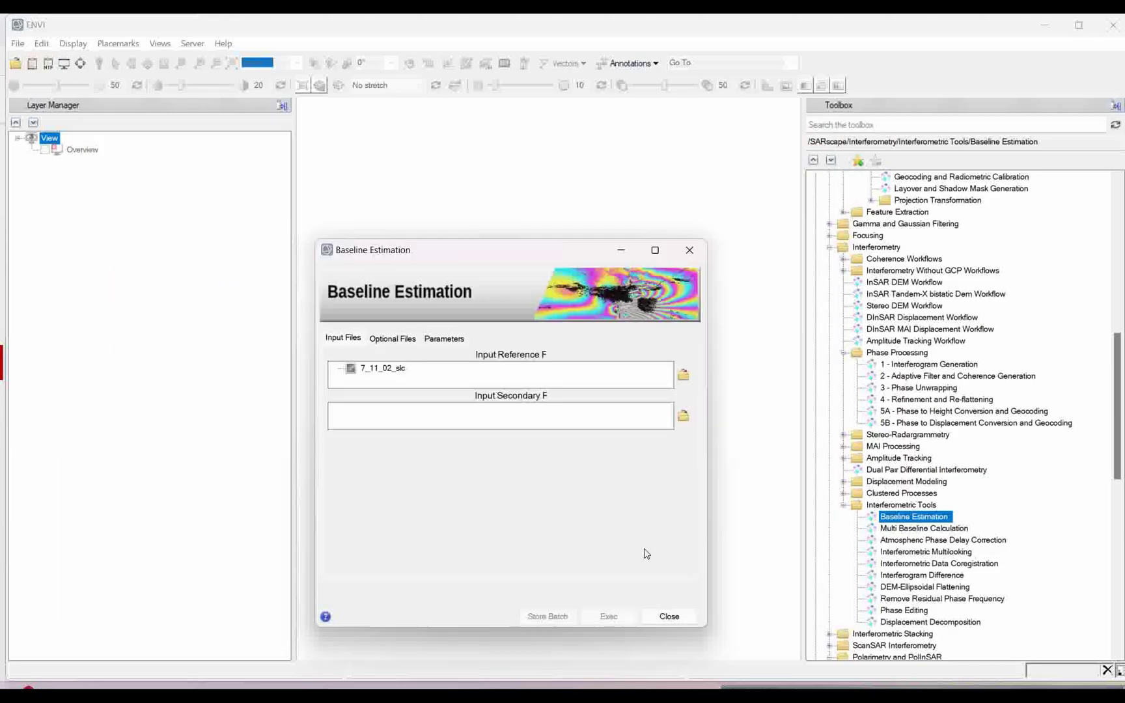
pyautogui.click(683, 416)
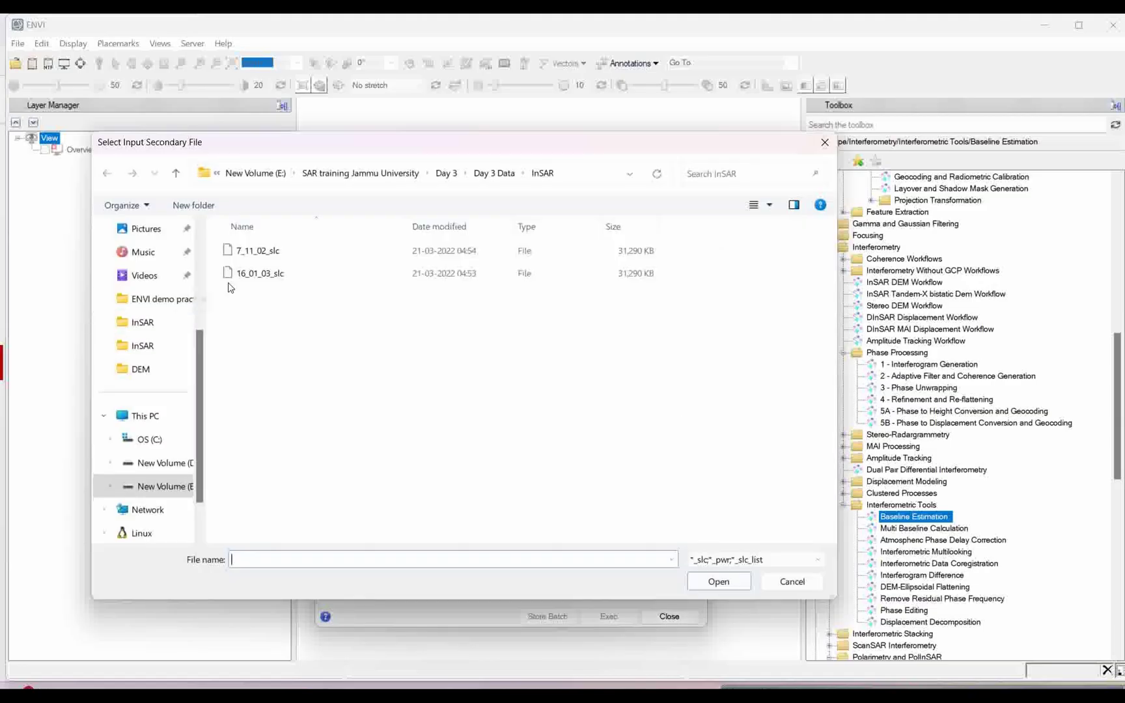
pyautogui.click(261, 274)
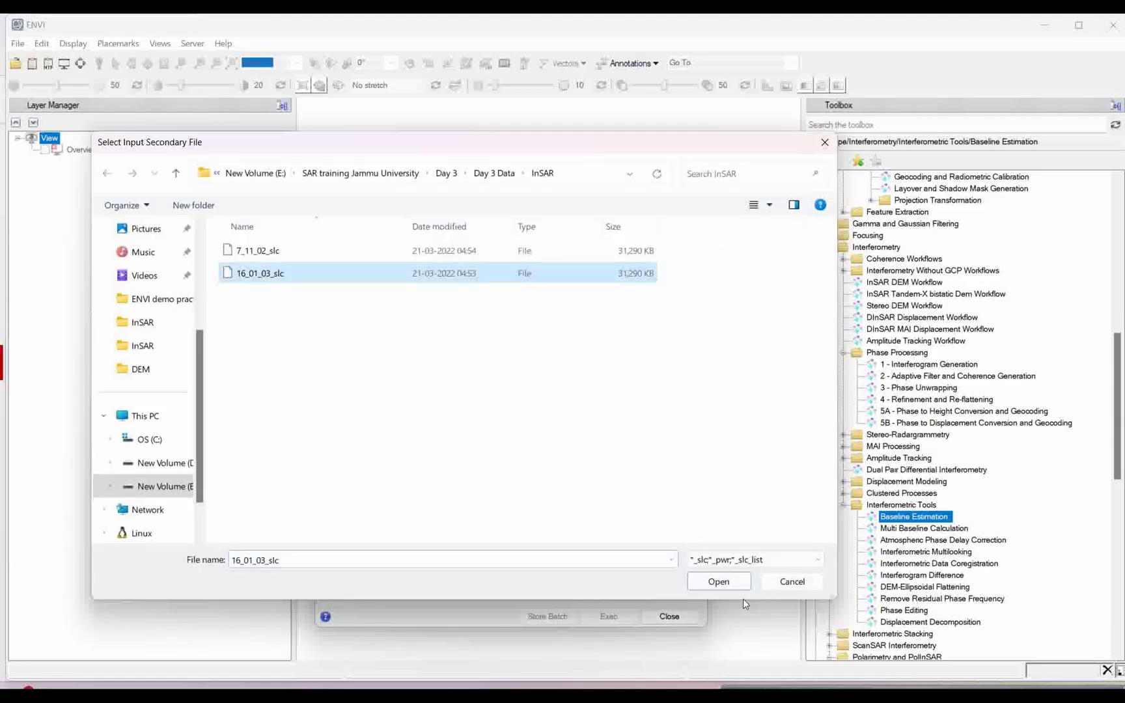
pyautogui.click(714, 587)
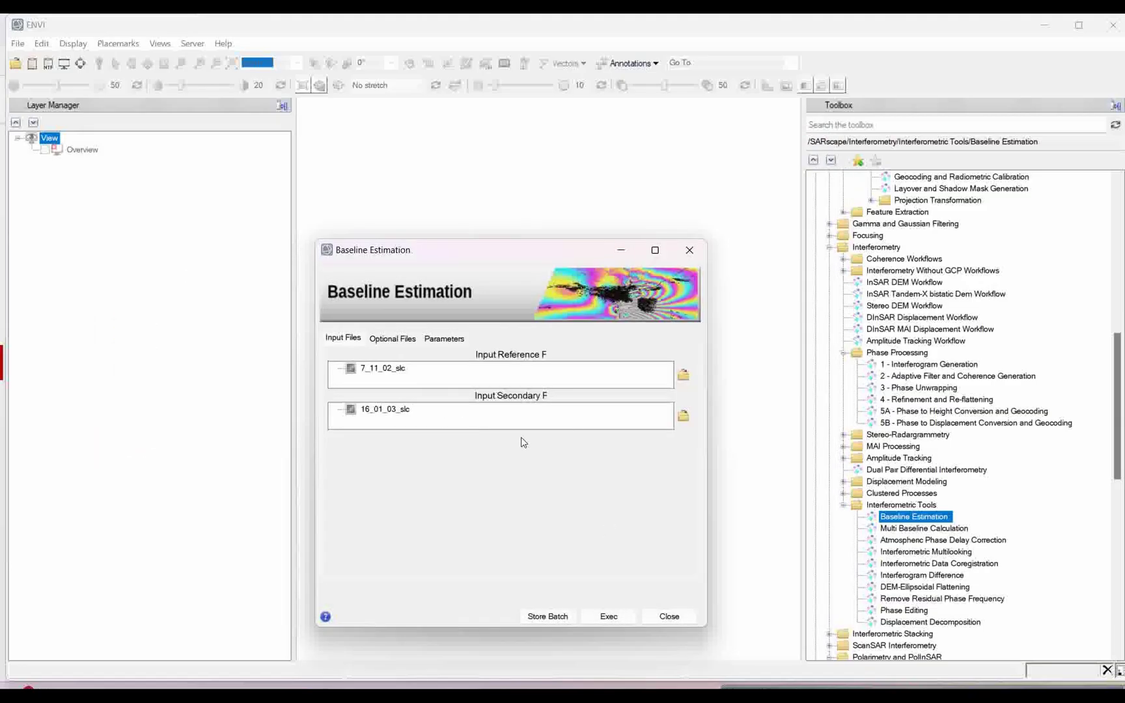
# - Check the optional files and principal parameters without entering anything, and run the baseline estimation for the image pair
pyautogui.click(395, 343)
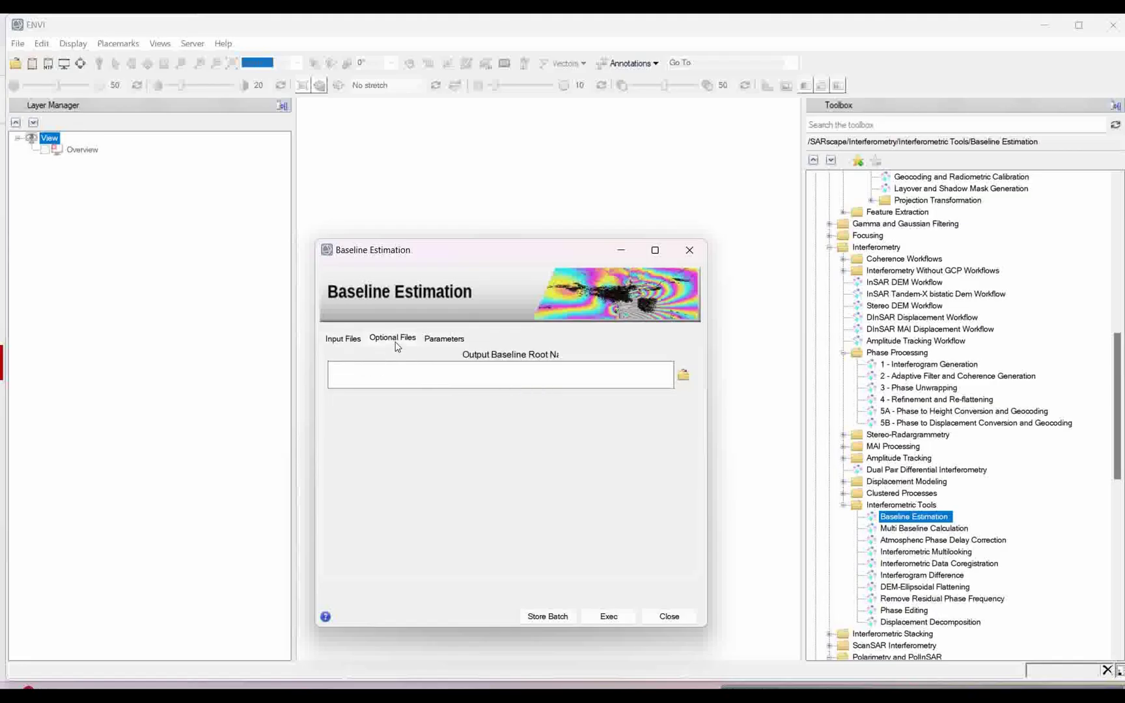
pyautogui.click(446, 341)
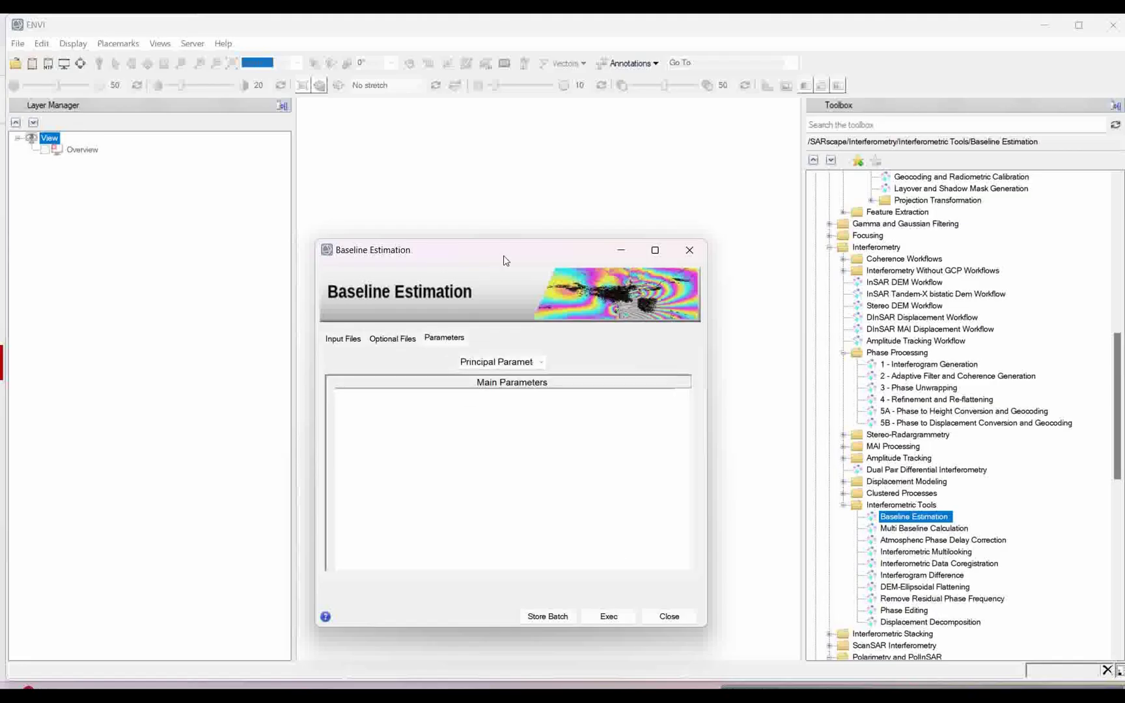
pyautogui.moveTo(506, 261); pyautogui.dragTo(478, 256)
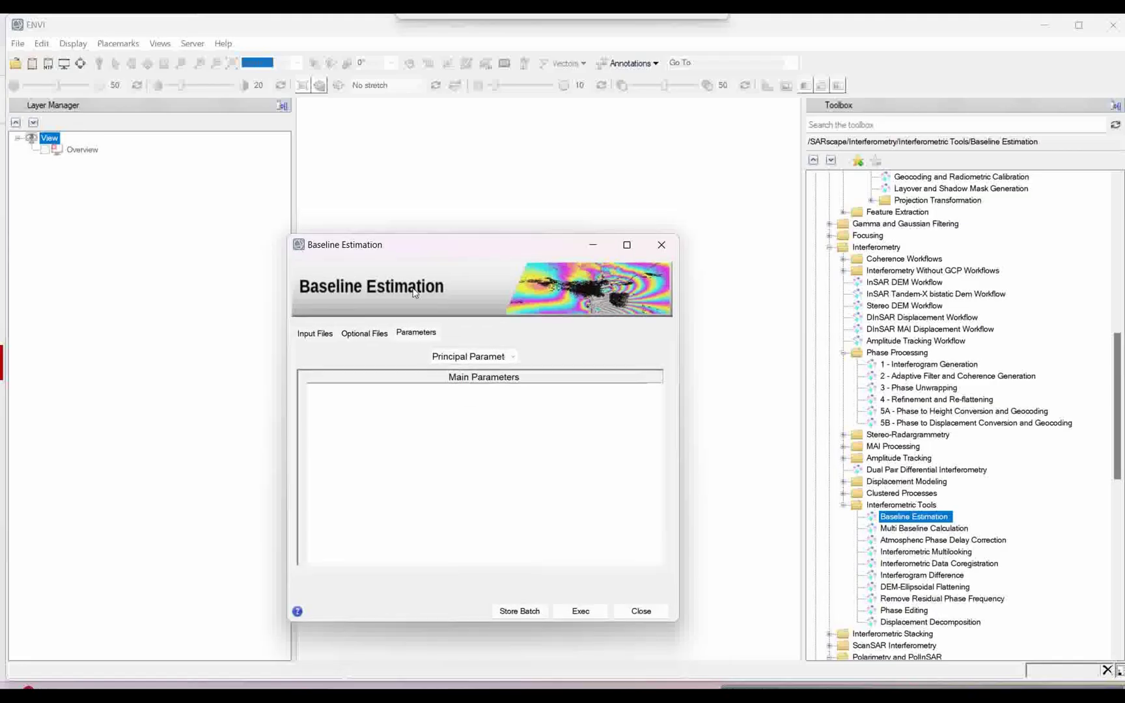
pyautogui.click(574, 613)
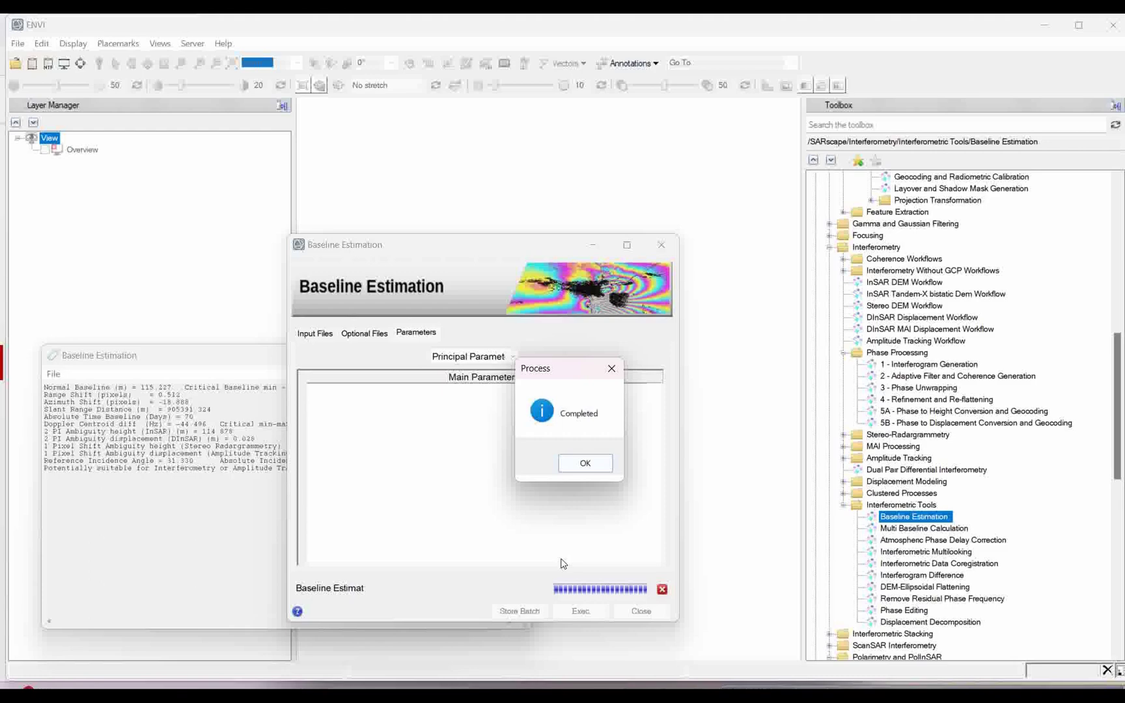
pyautogui.click(586, 464)
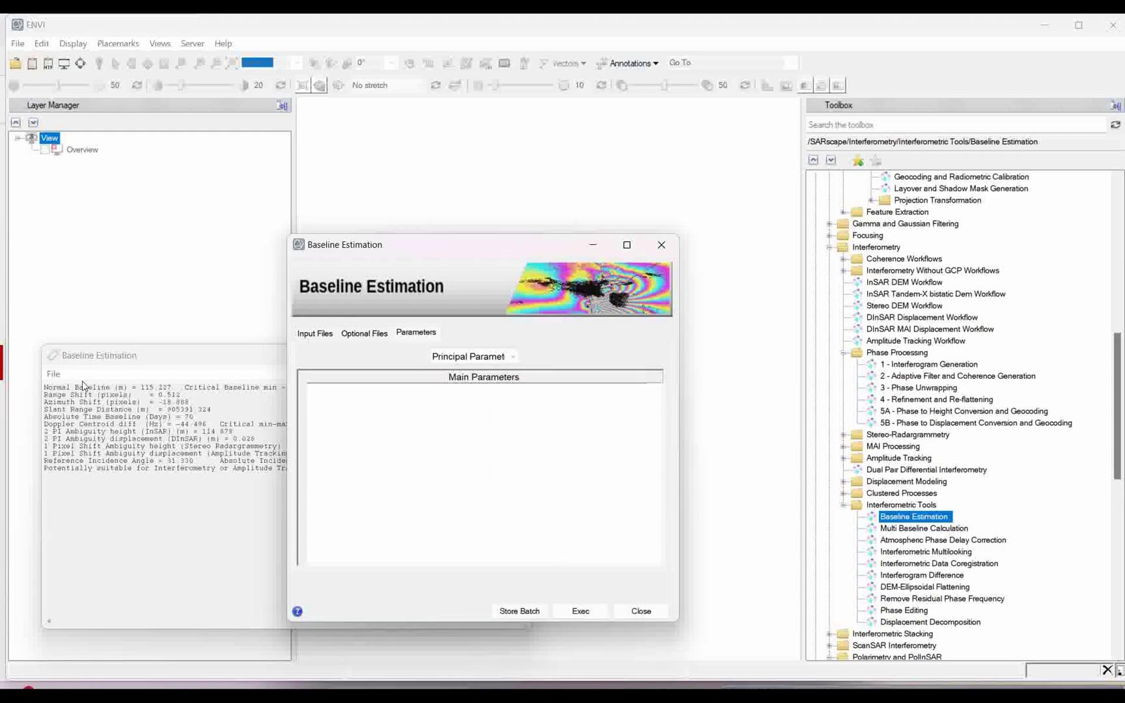
# - Examine the baseline report's normal baseline and interferometry suitability line, and close the report and the Baseline Estimation tool
pyautogui.click(137, 355)
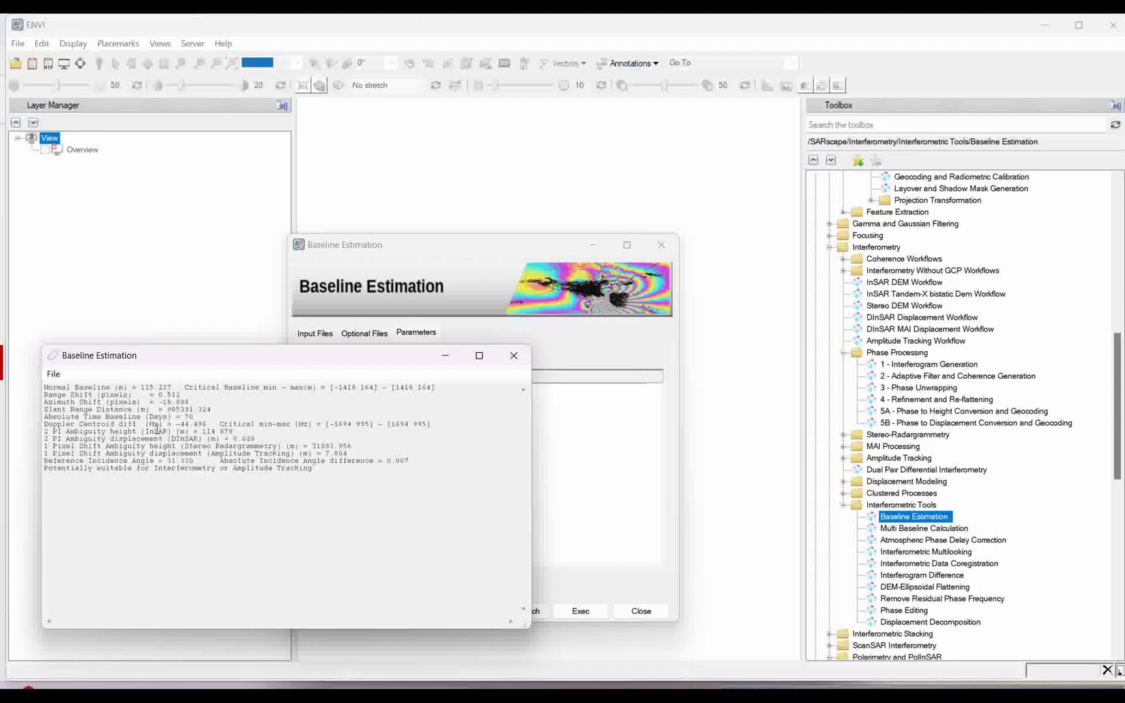
pyautogui.moveTo(83, 388); pyautogui.dragTo(172, 388)
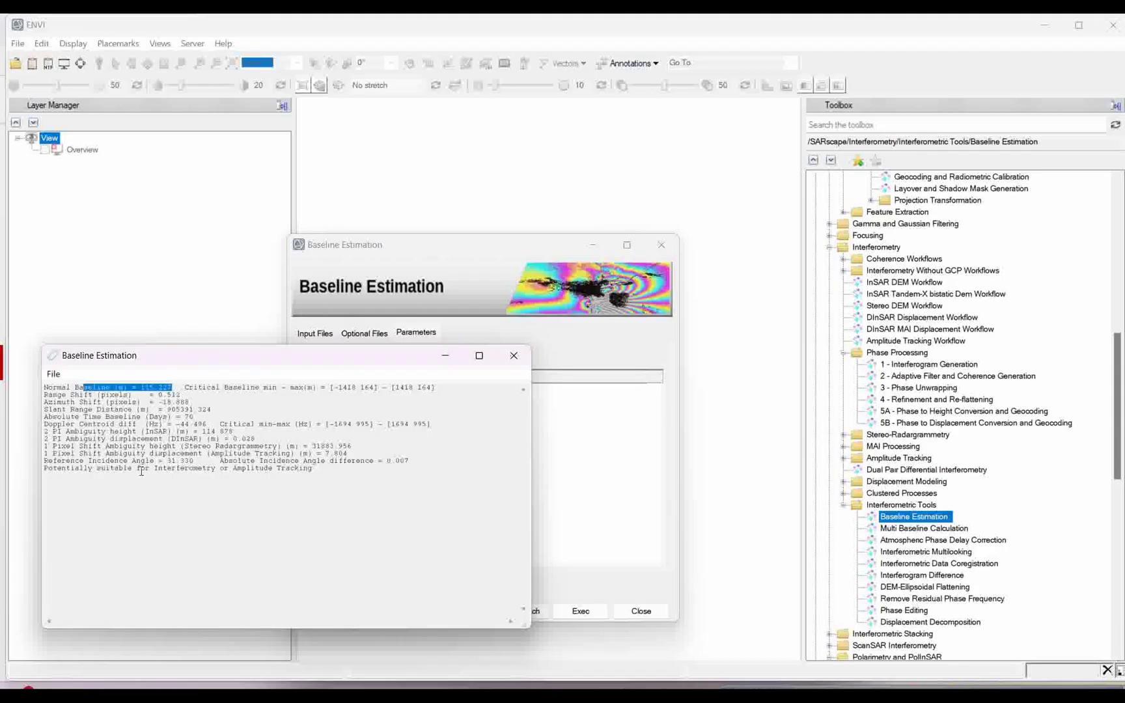
pyautogui.click(194, 463)
pyautogui.moveTo(66, 469); pyautogui.dragTo(342, 488)
pyautogui.click(343, 489)
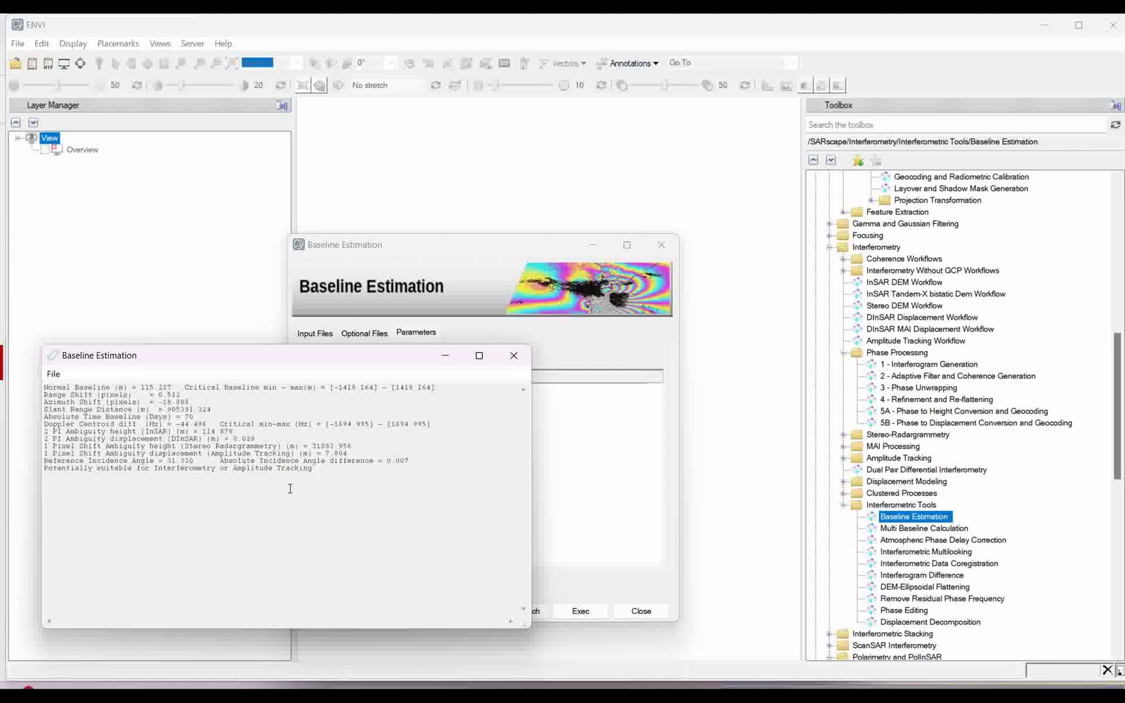
pyautogui.moveTo(65, 469); pyautogui.dragTo(173, 470)
pyautogui.click(119, 469)
pyautogui.click(514, 356)
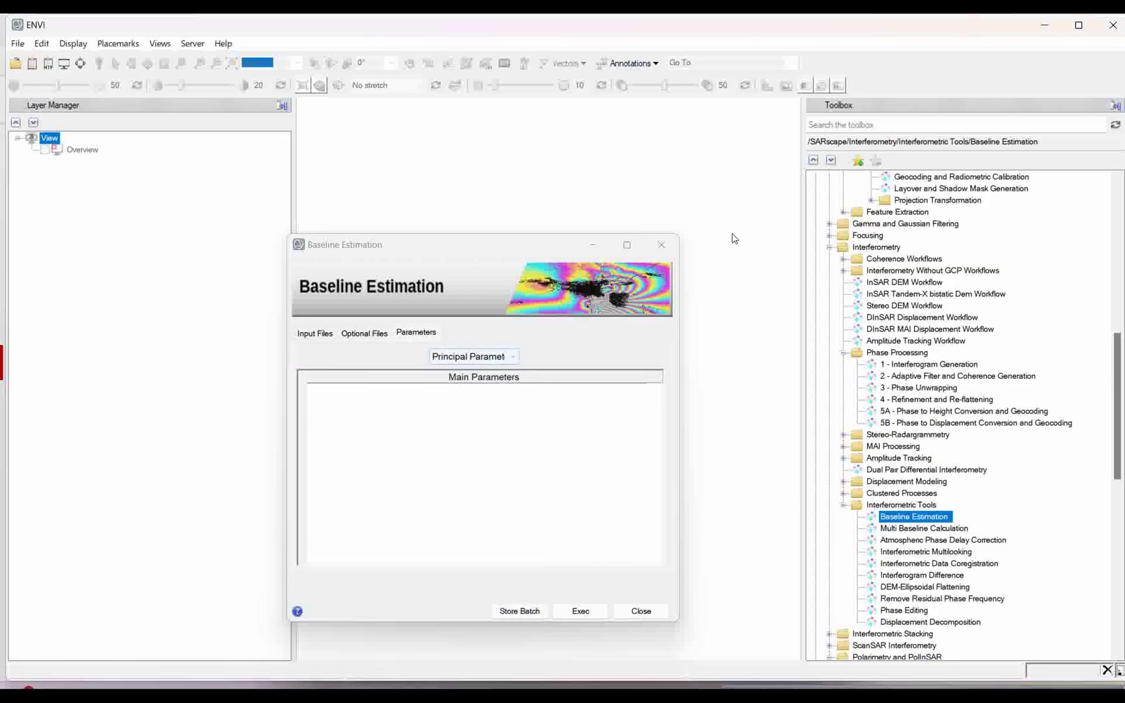
pyautogui.click(661, 244)
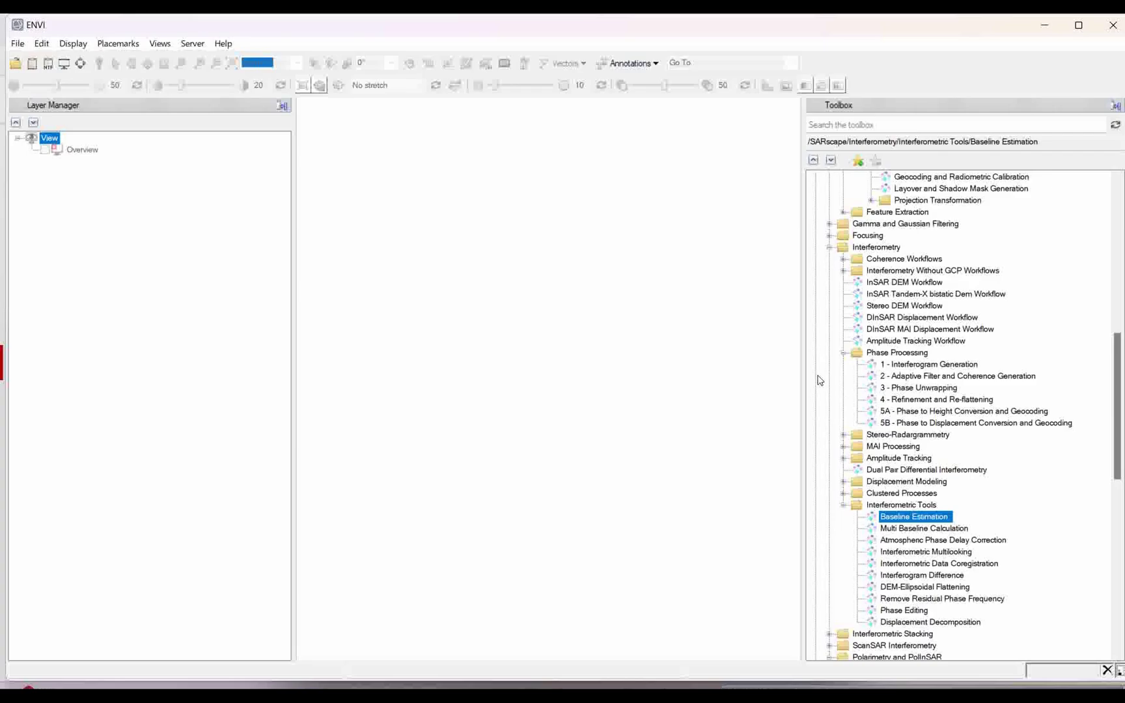
# - Open the 1 - Interferogram Generation tool from SARscape's Interferometry Phase Processing group and move its window higher in the workspace
pyautogui.scroll(2, 819, 377)
pyautogui.scroll(4, 876, 320)
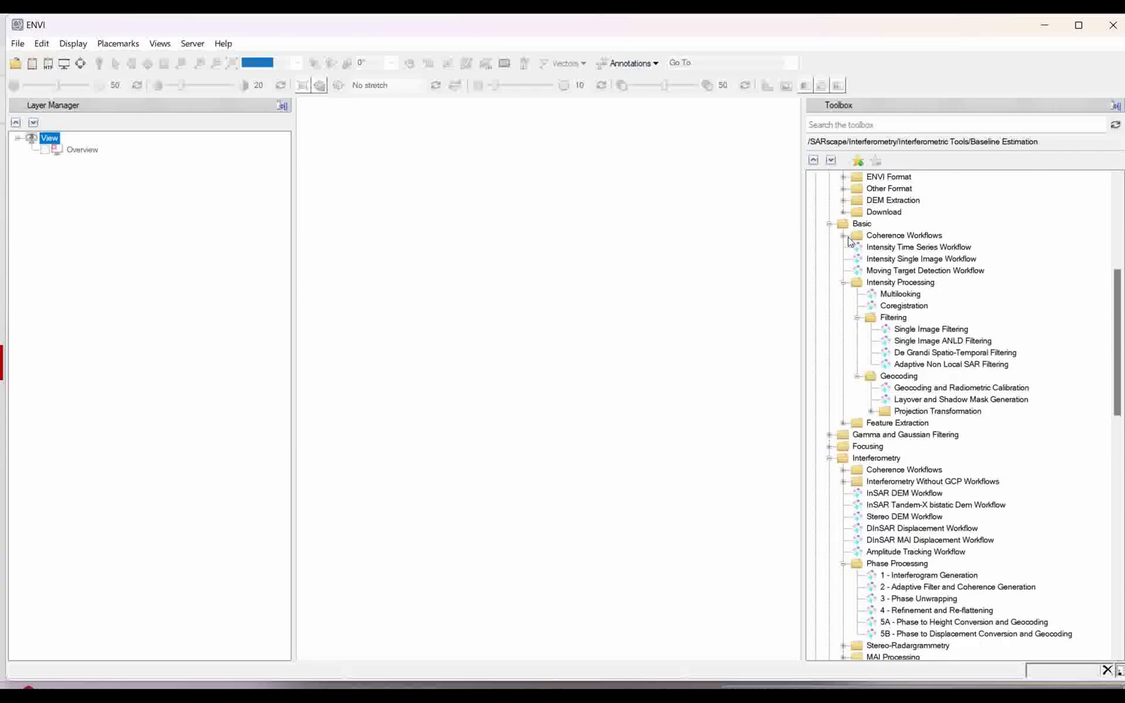
pyautogui.scroll(3, 843, 238)
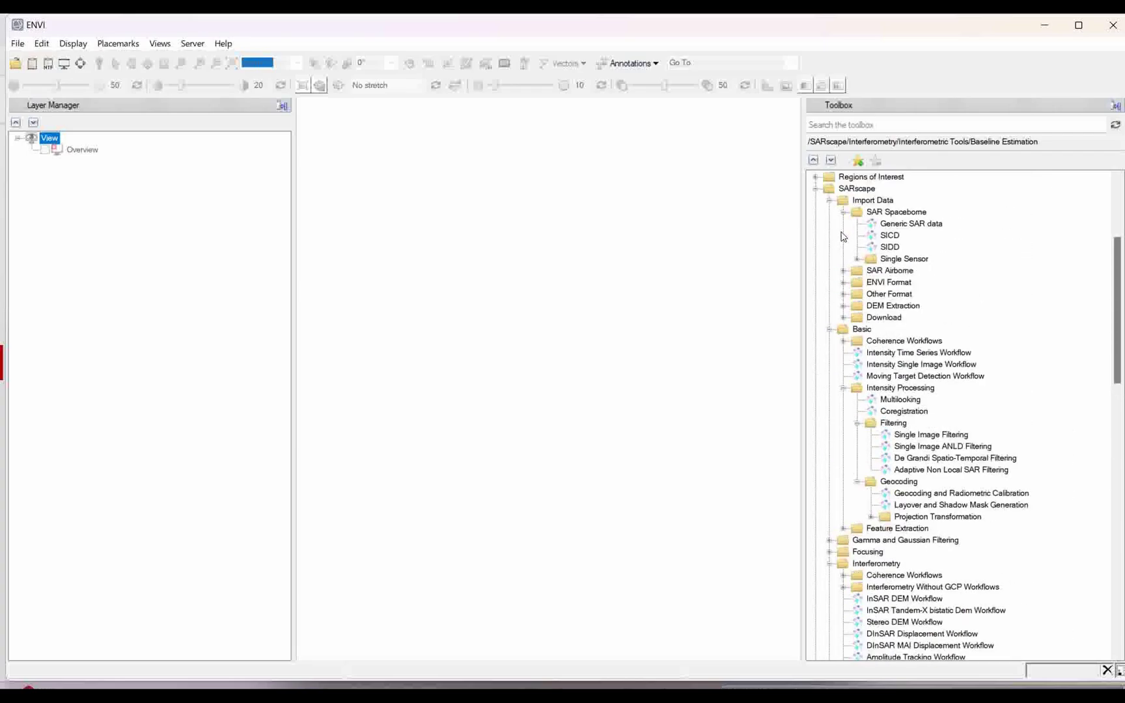
pyautogui.scroll(-4, 853, 318)
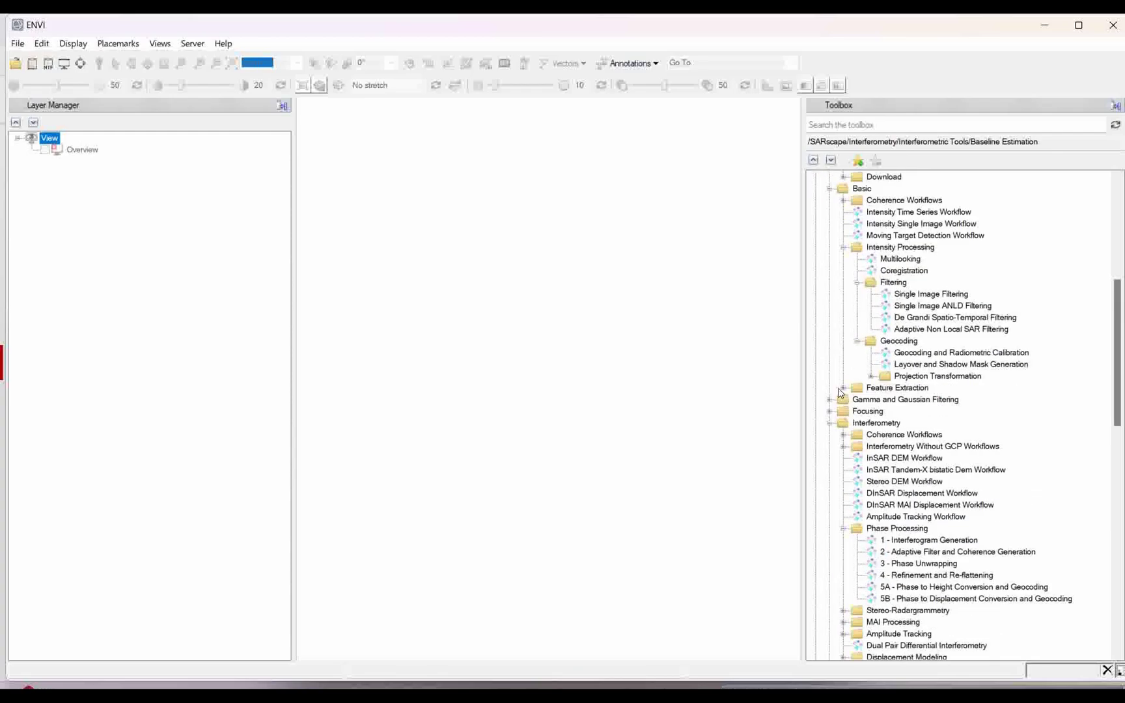
pyautogui.scroll(-2, 856, 386)
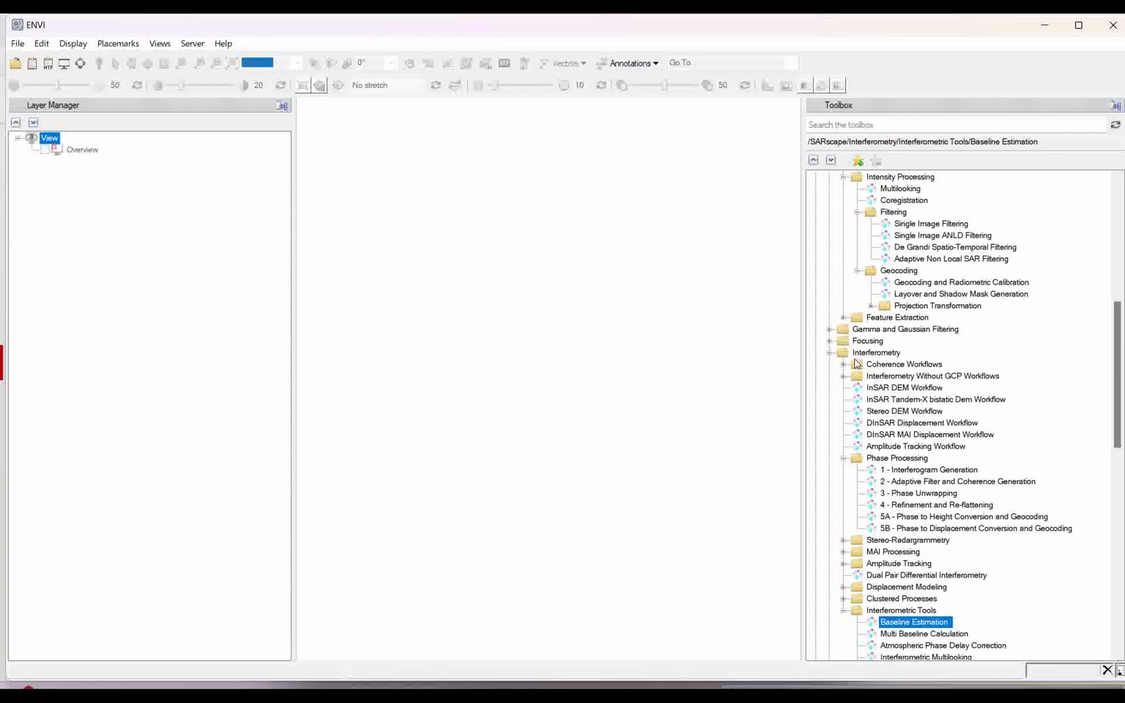
pyautogui.scroll(-1, 905, 357)
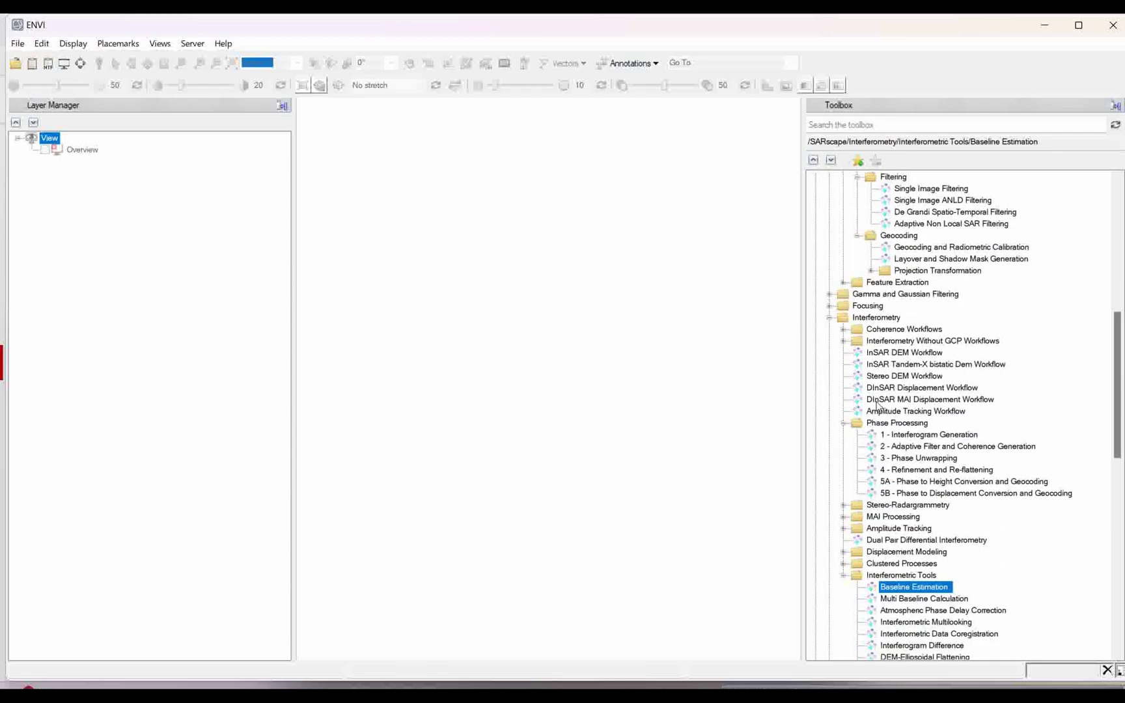
pyautogui.doubleClick(911, 434)
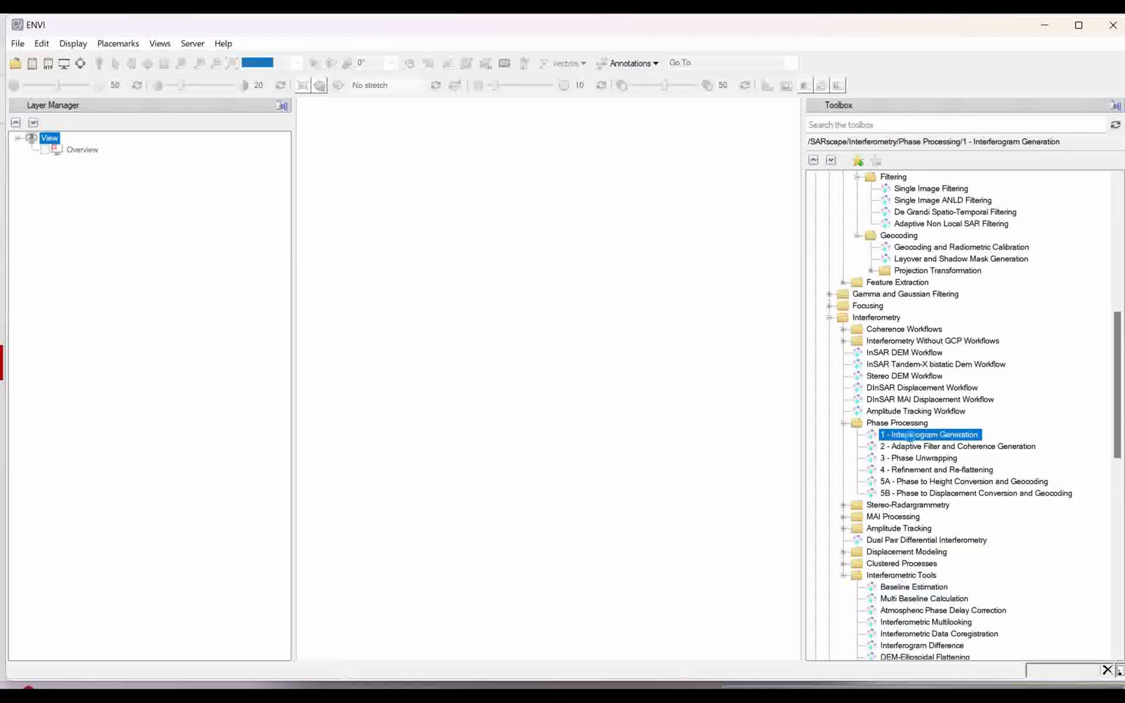
pyautogui.moveTo(548, 300); pyautogui.dragTo(517, 211)
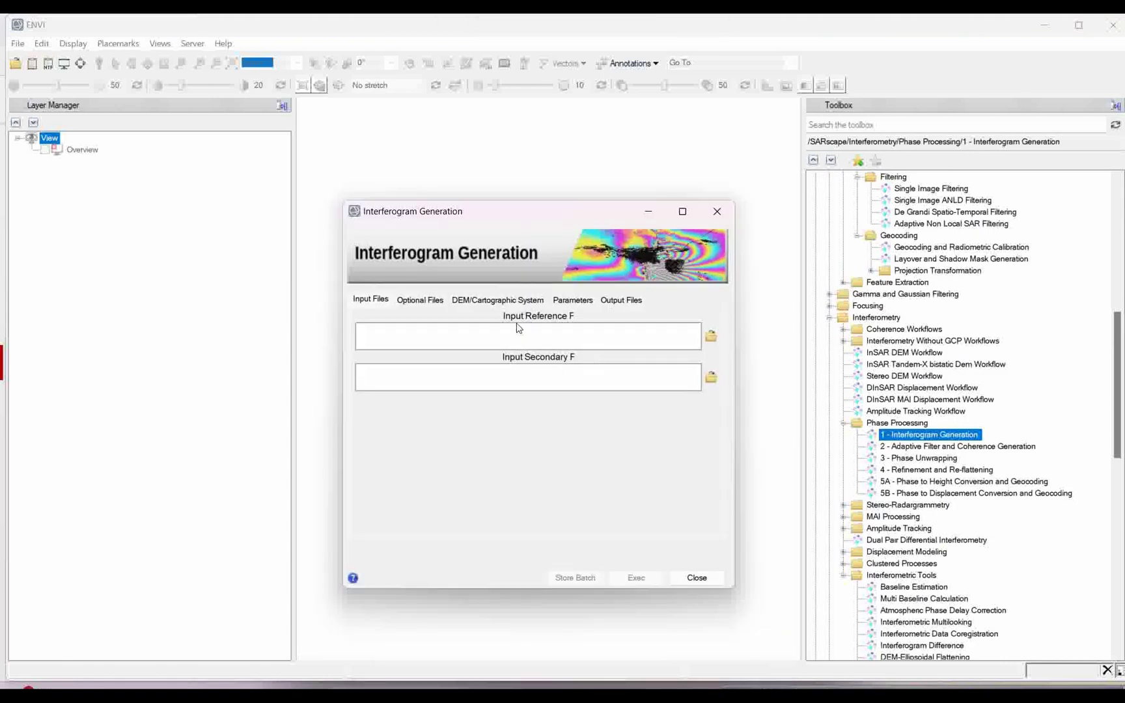
# - Set 7_11_02_slc as the interferogram's reference file and 16_01_03_slc as its secondary file, both from the InSAR folder
pyautogui.click(710, 339)
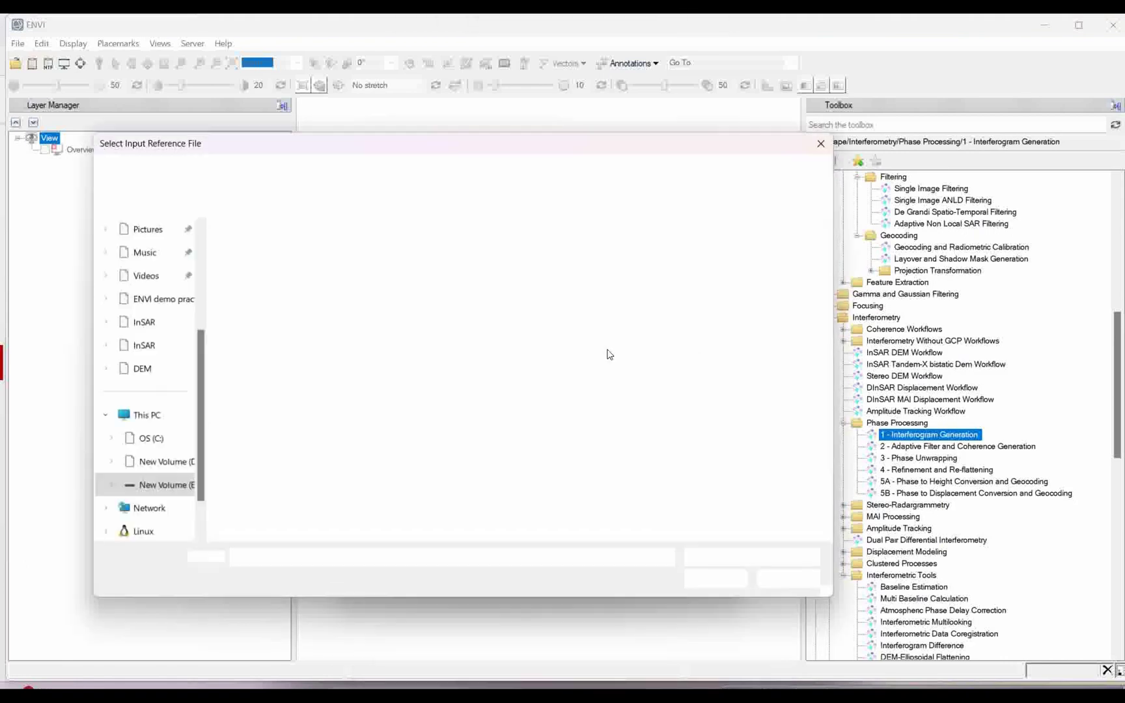
pyautogui.click(254, 279)
pyautogui.doubleClick(254, 279)
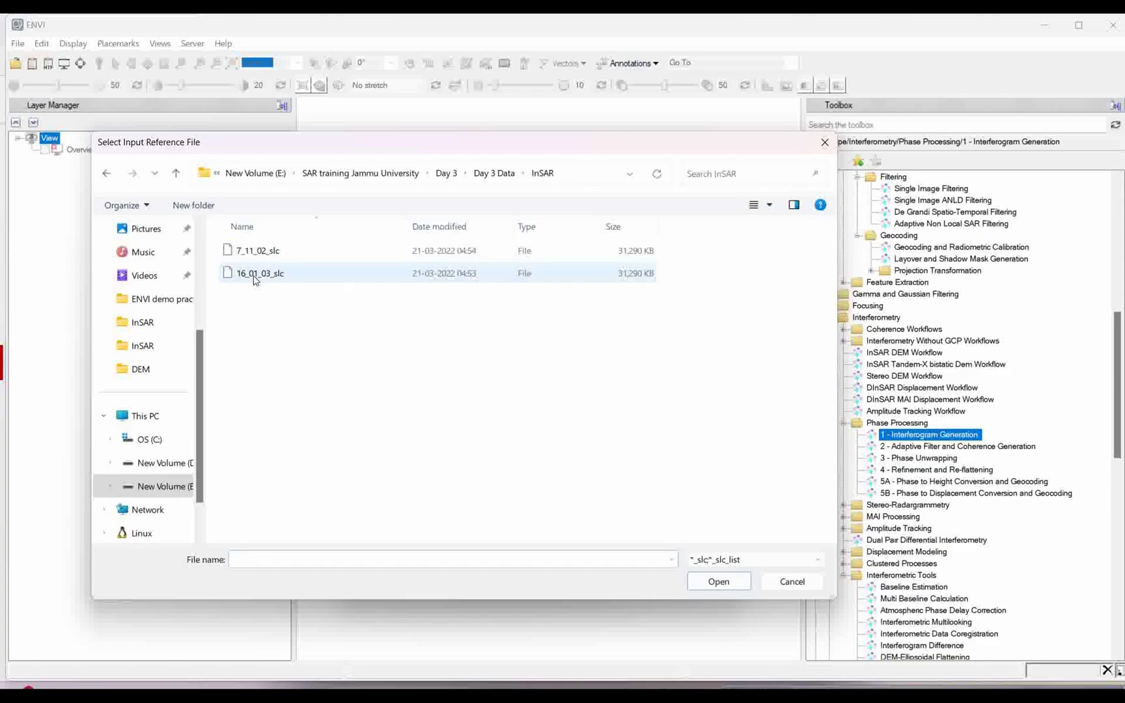
pyautogui.click(255, 252)
pyautogui.click(719, 582)
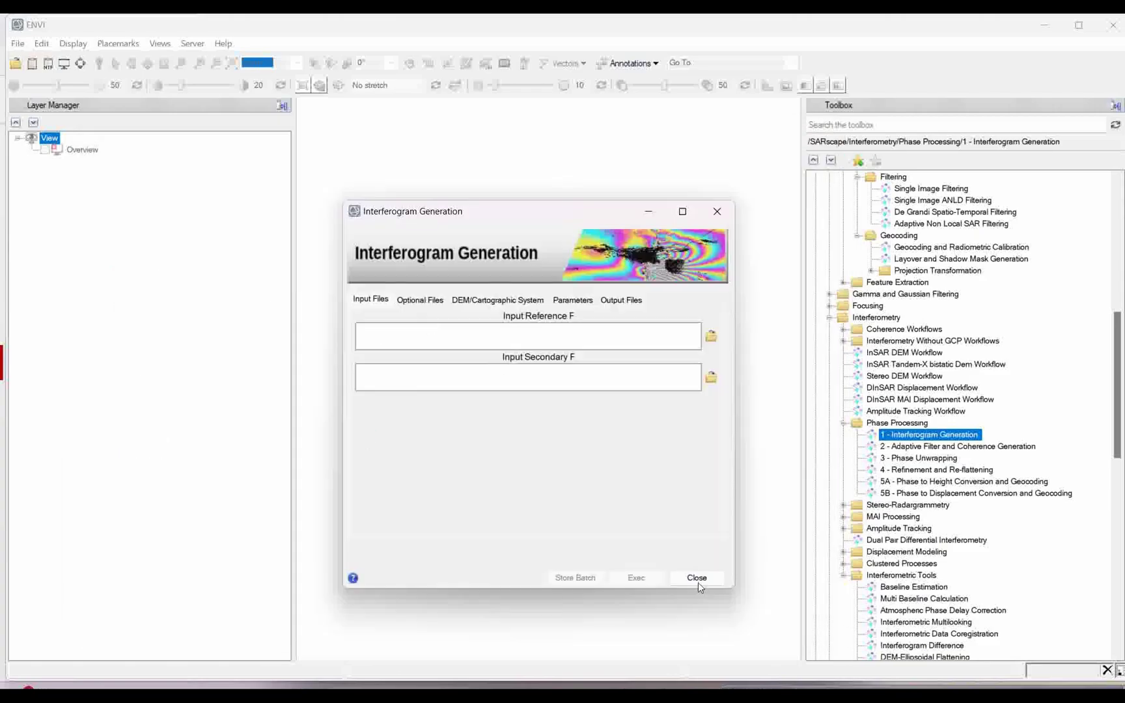
pyautogui.click(660, 407)
pyautogui.click(712, 377)
pyautogui.click(261, 277)
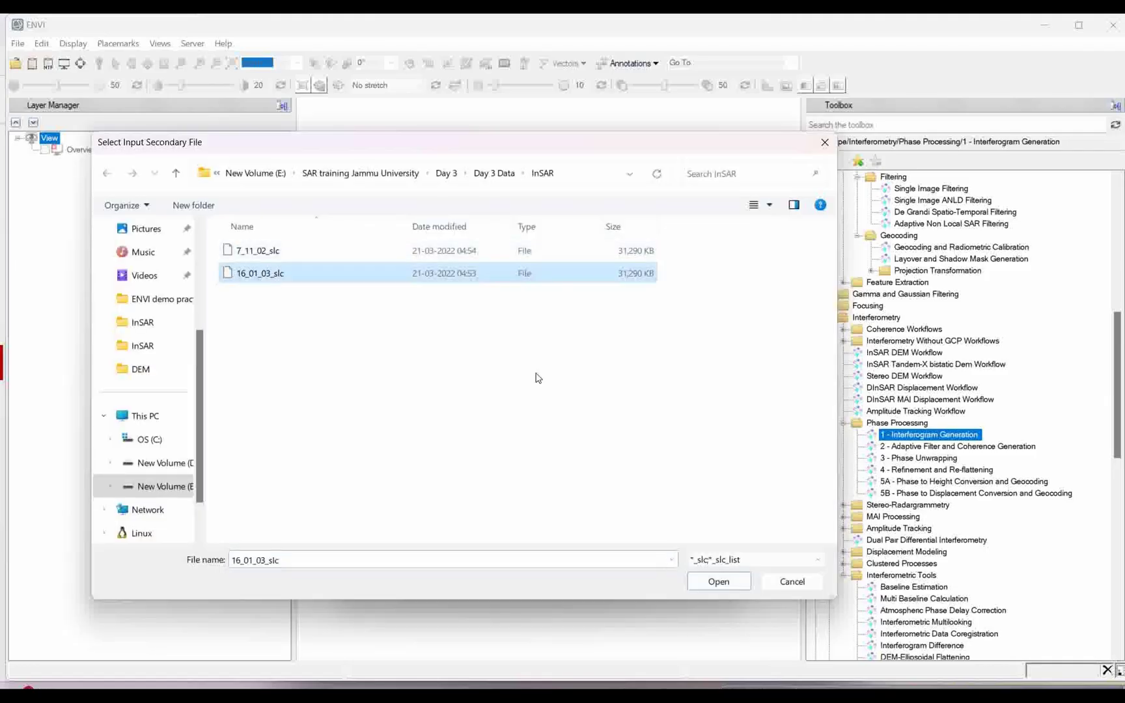
pyautogui.click(716, 580)
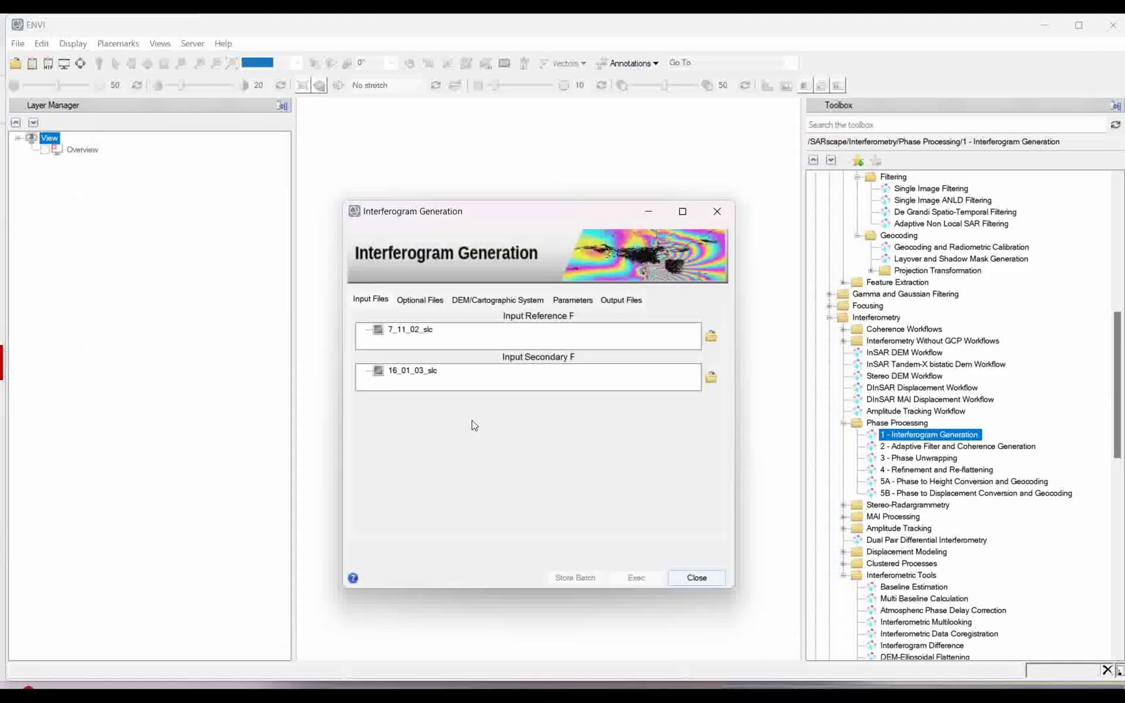
# - Set start_dem from the InSAR folder as the interferogram's DEM file, leaving the optional files empty
pyautogui.click(420, 301)
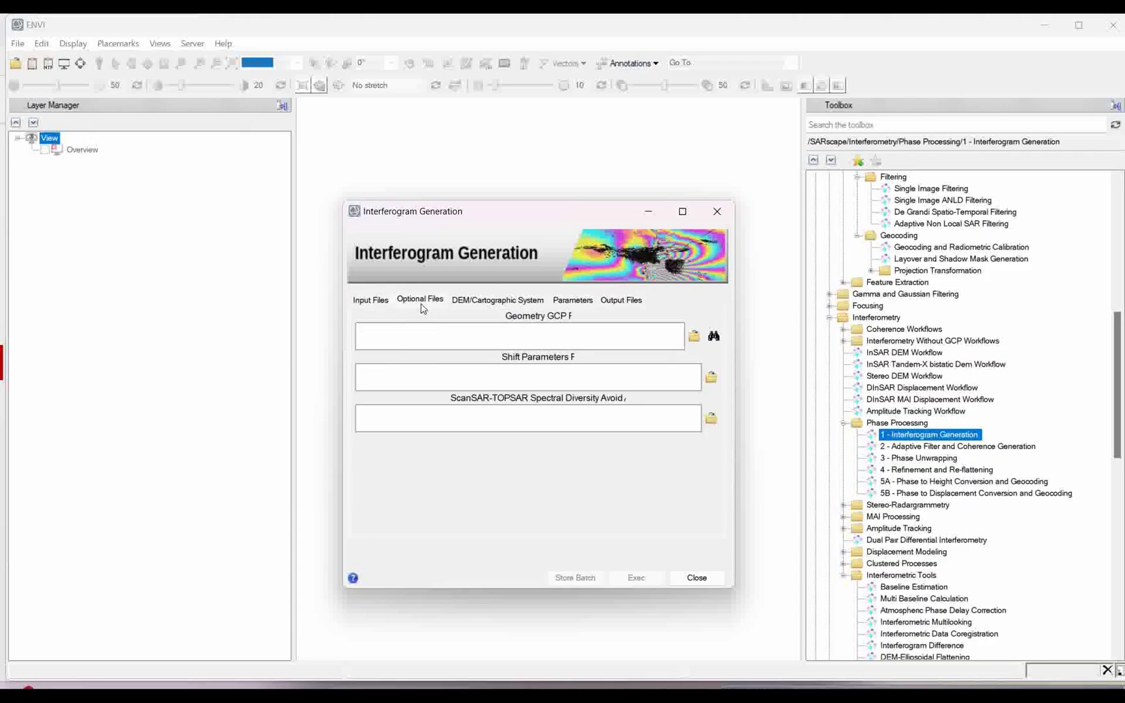
pyautogui.click(491, 302)
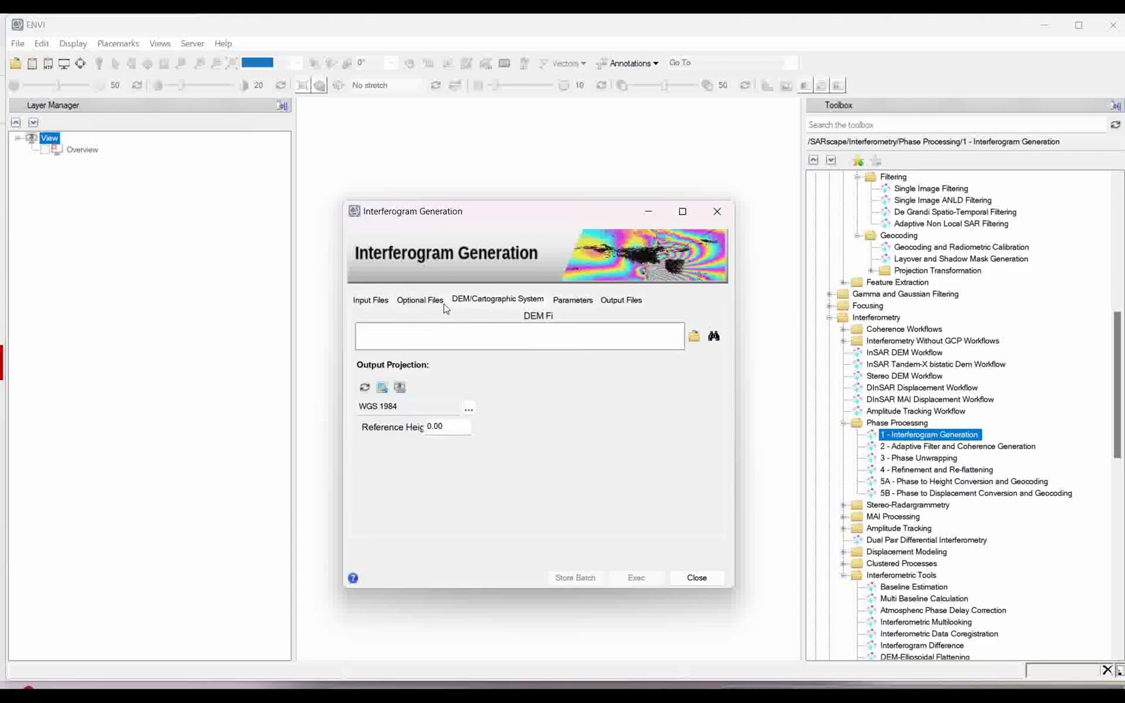
pyautogui.click(695, 336)
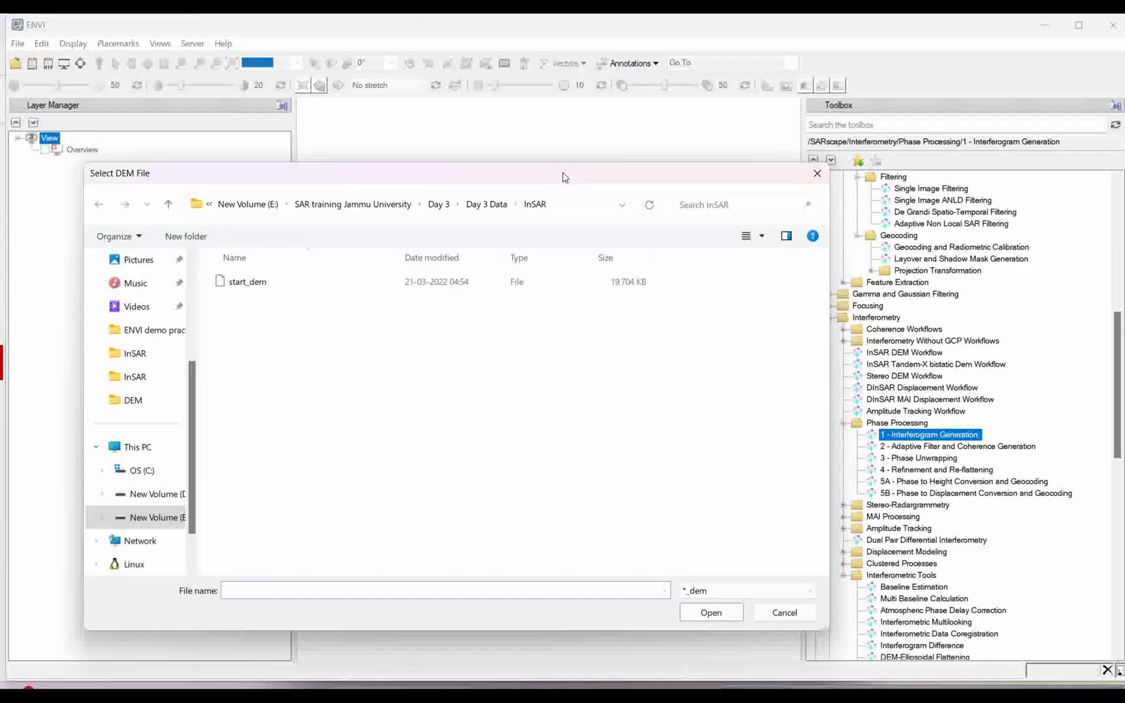
pyautogui.click(242, 286)
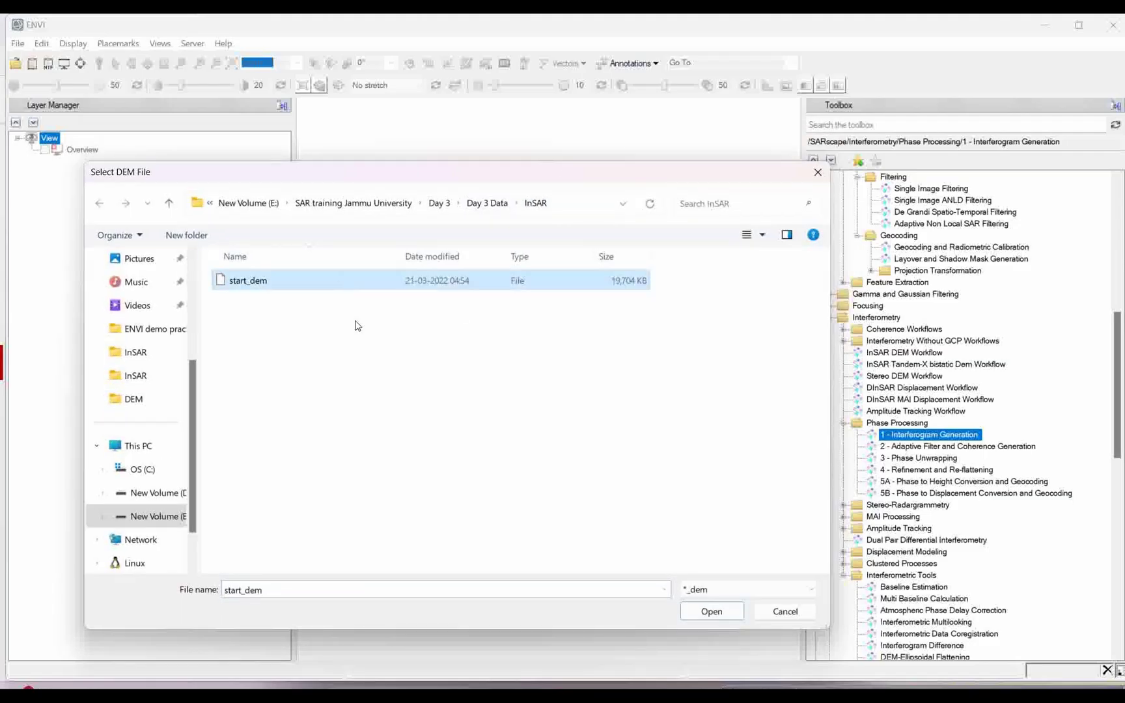
pyautogui.click(711, 612)
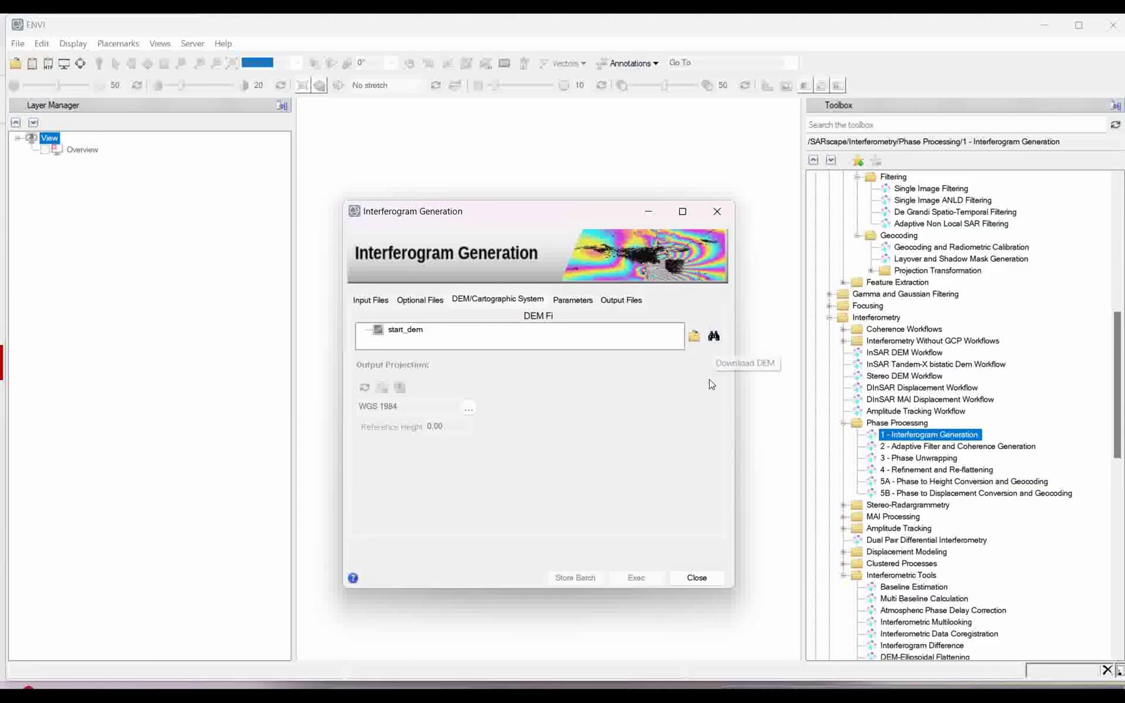
# - Set the interferogram's azimuth looks to 4 in the principal parameters
pyautogui.click(569, 300)
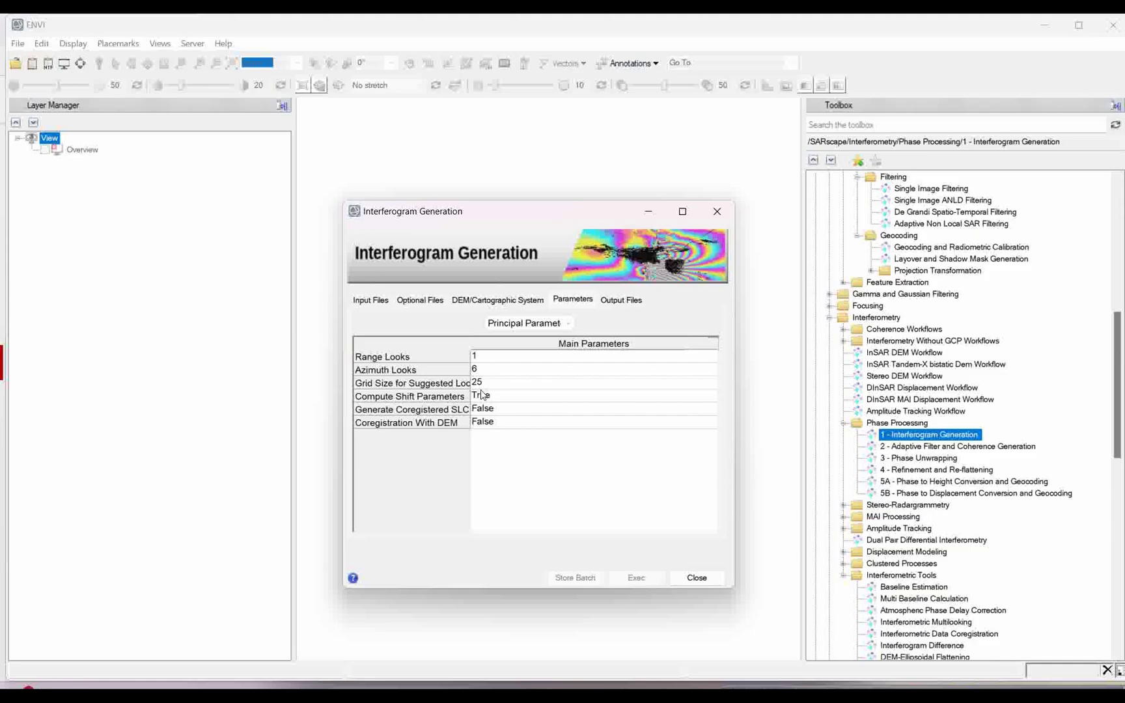
pyautogui.click(486, 369)
pyautogui.write('4')
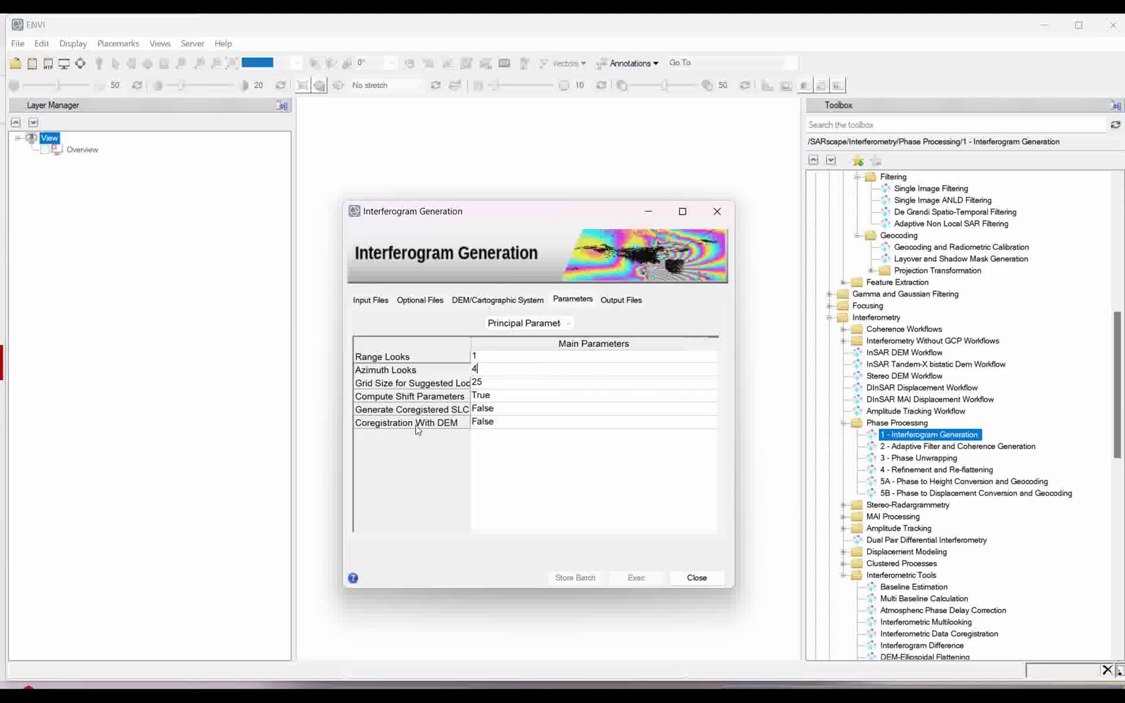
pyautogui.click(567, 482)
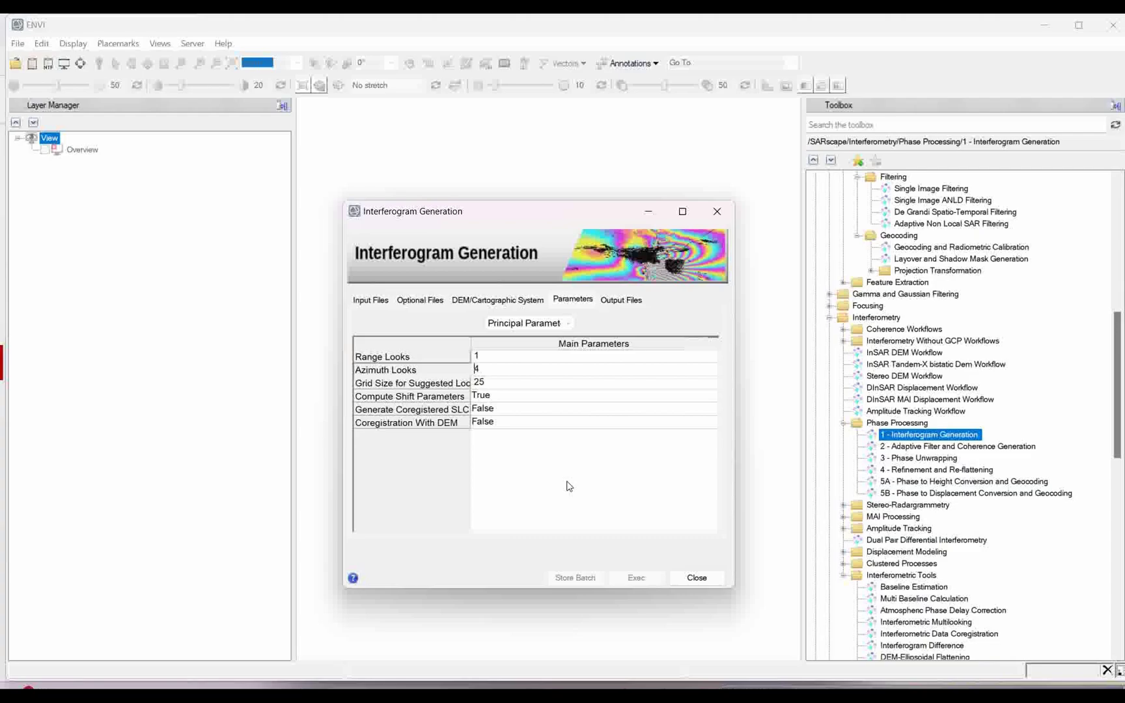
# - Set the interferogram's output root name to las_vegas in the ENVI demo practice folder
pyautogui.click(620, 300)
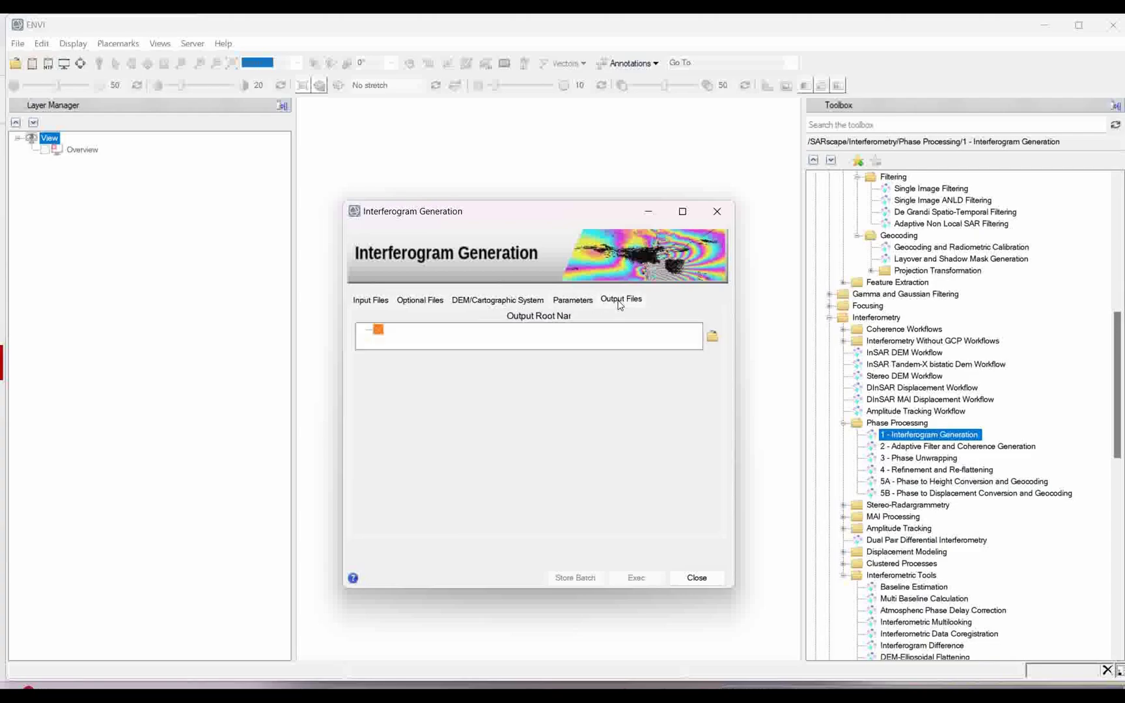
pyautogui.click(712, 336)
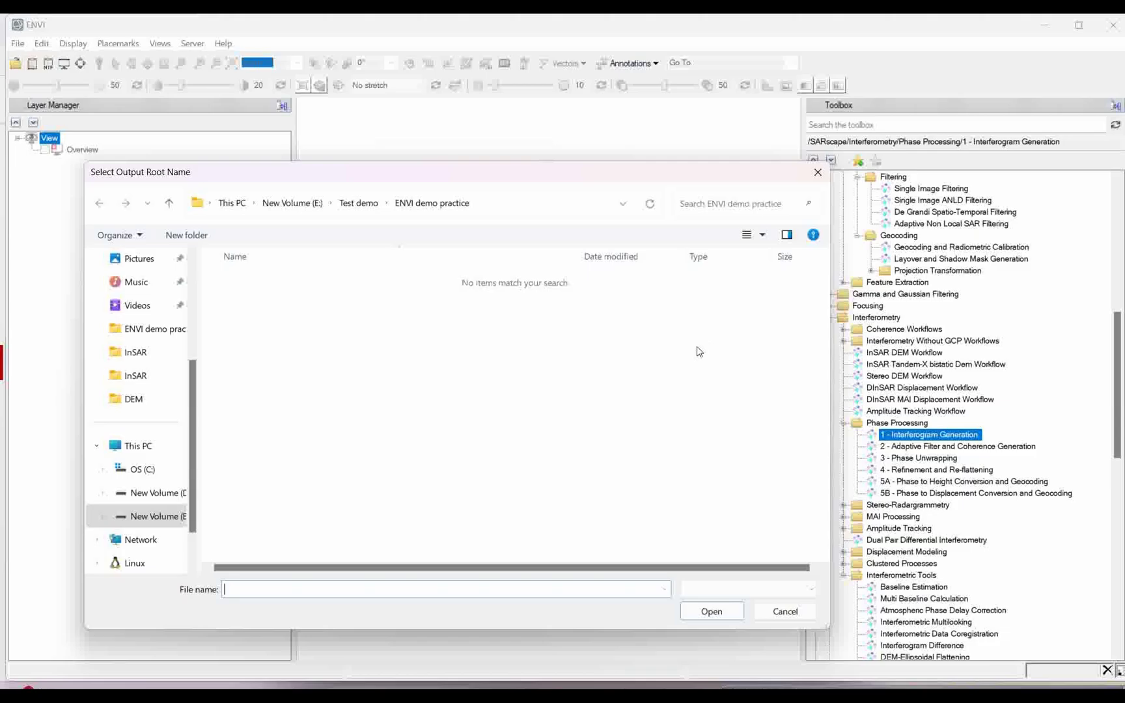
pyautogui.write('as_vegas')
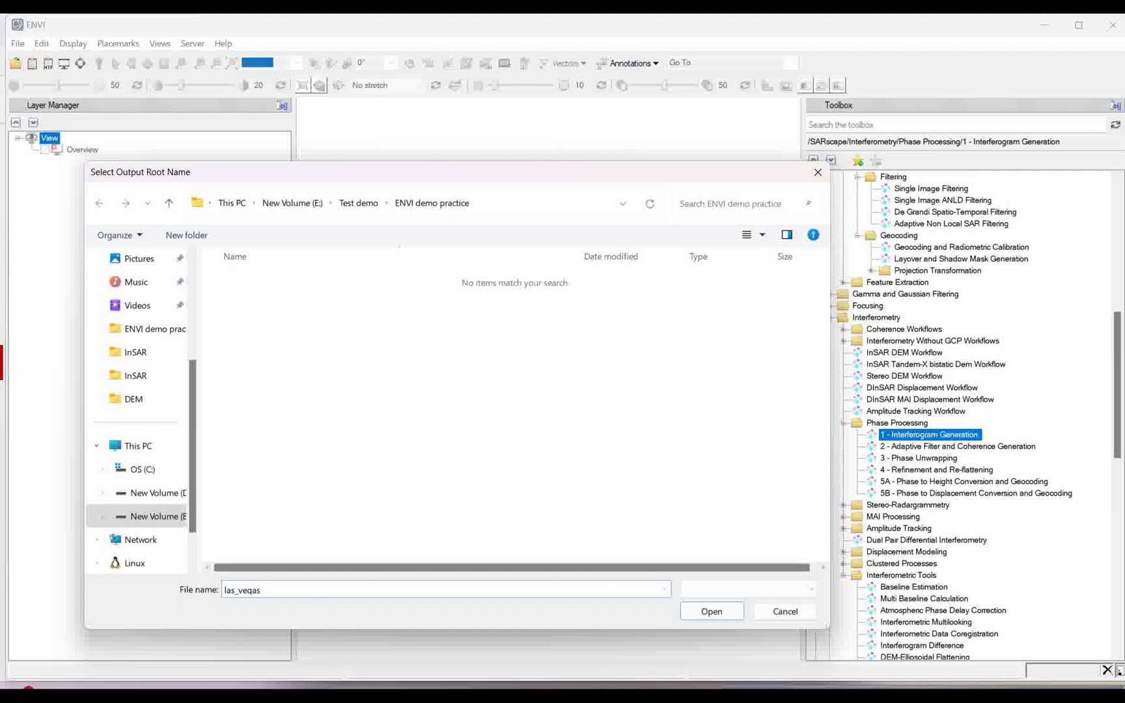
pyautogui.click(710, 612)
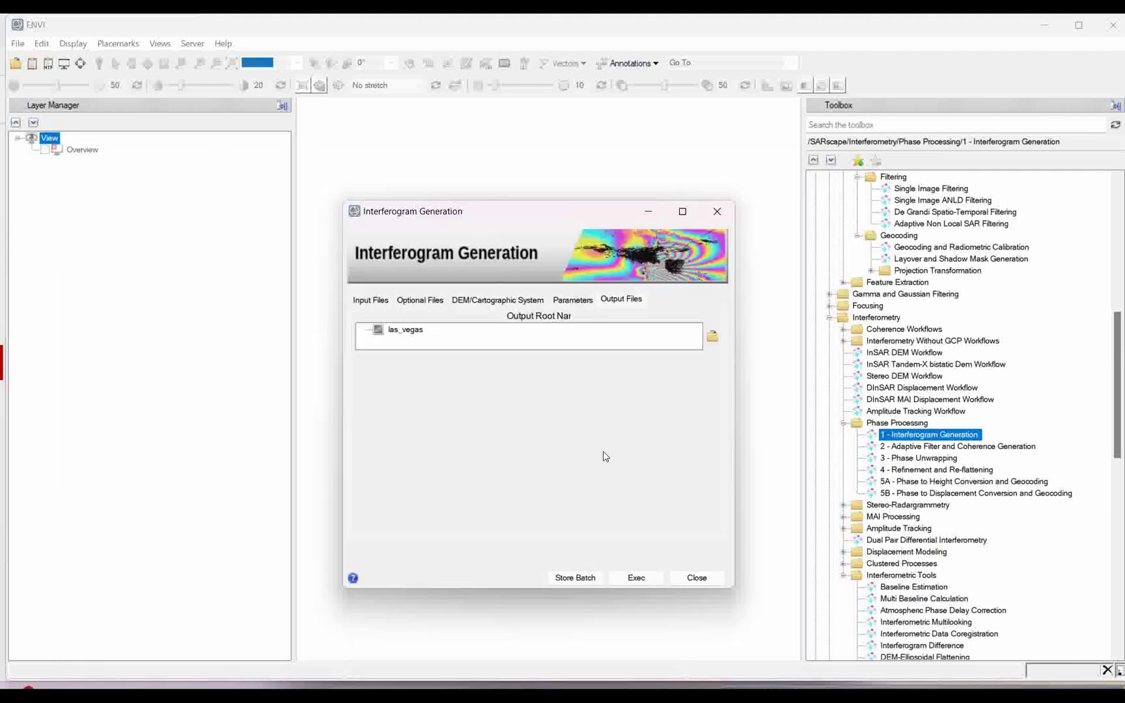
# - Run the interferogram generation, acknowledge its completion and close the tool
pyautogui.click(637, 580)
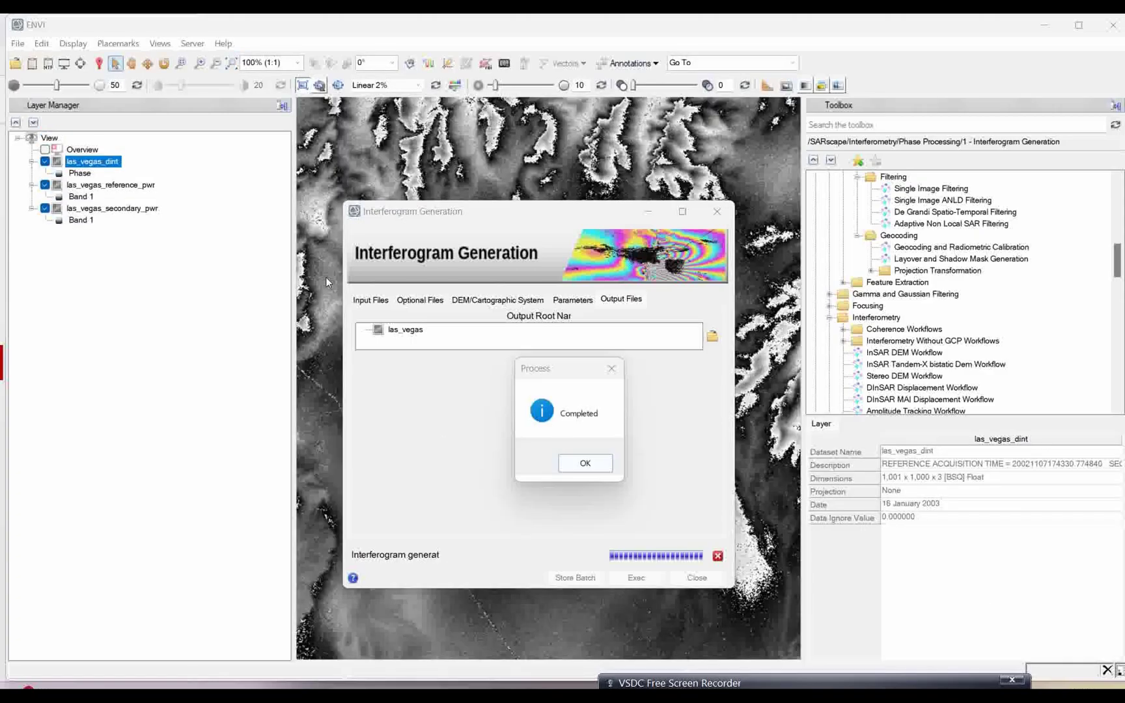
pyautogui.click(585, 464)
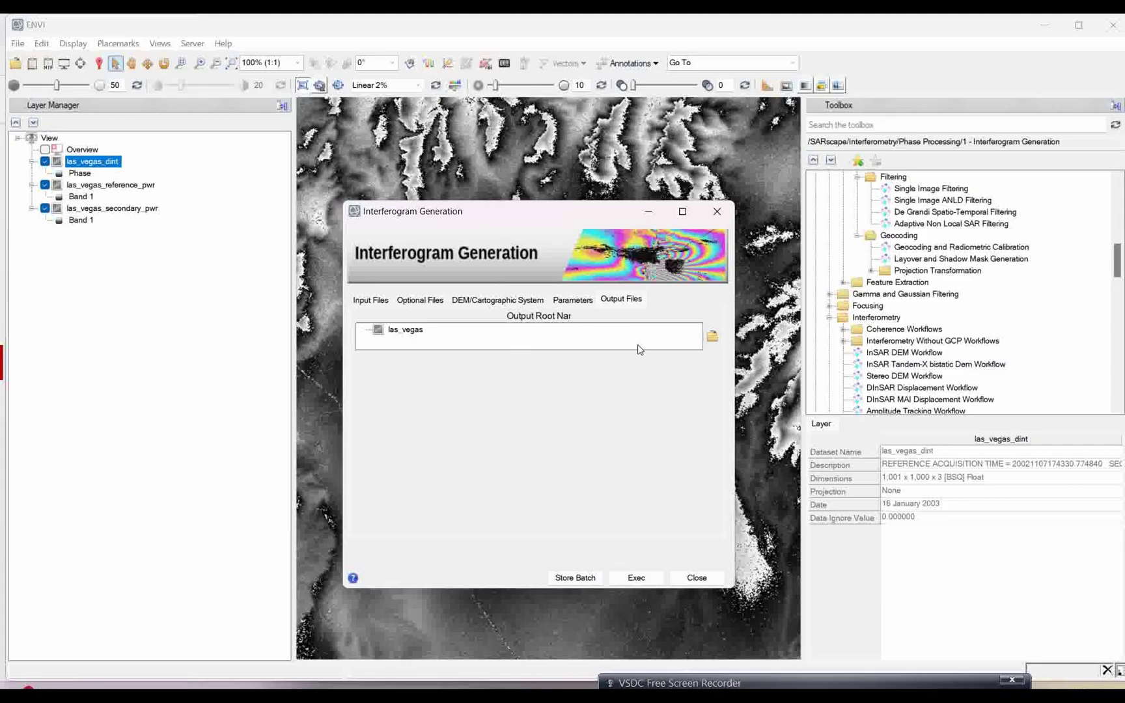
pyautogui.click(719, 212)
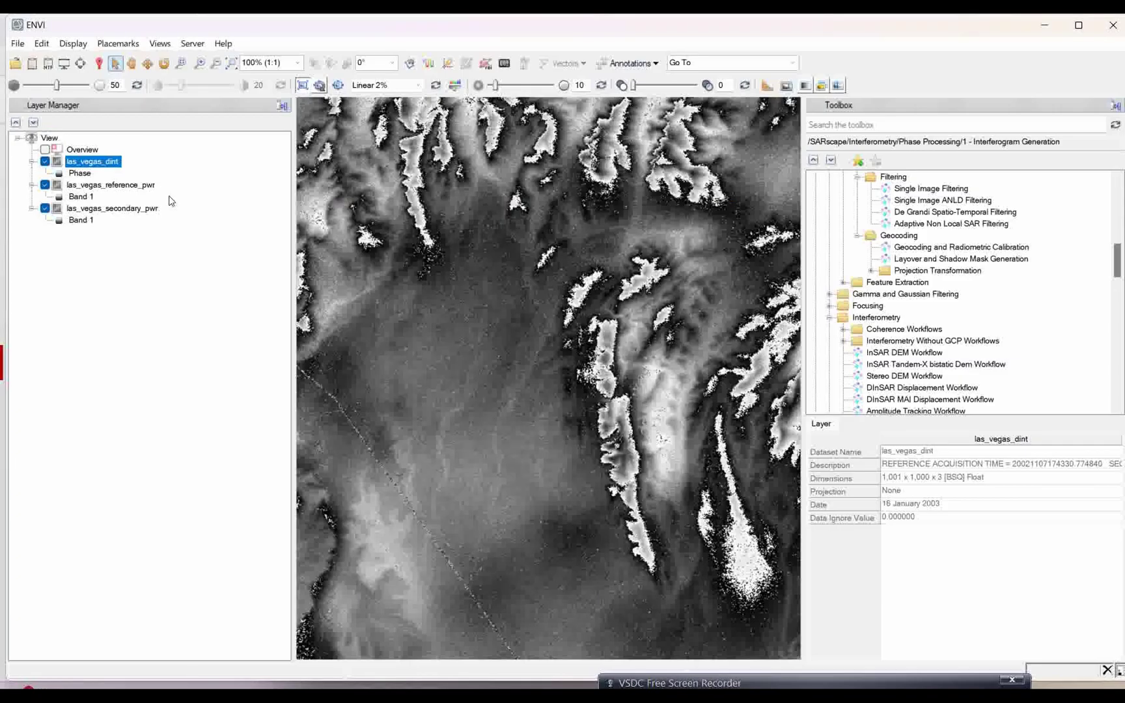
# - Preview the las_vegas_dint layer with the Rainbow color table and switch it back to Grayscale
pyautogui.rightClick(90, 162)
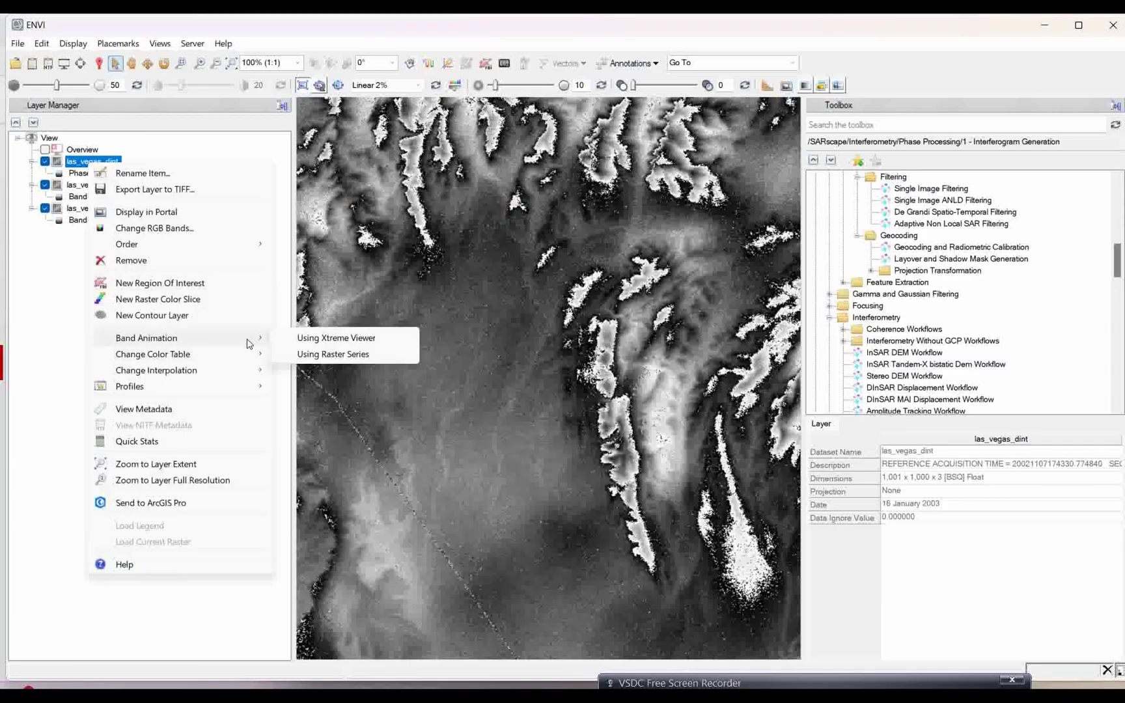
pyautogui.moveTo(251, 354)
pyautogui.click(314, 420)
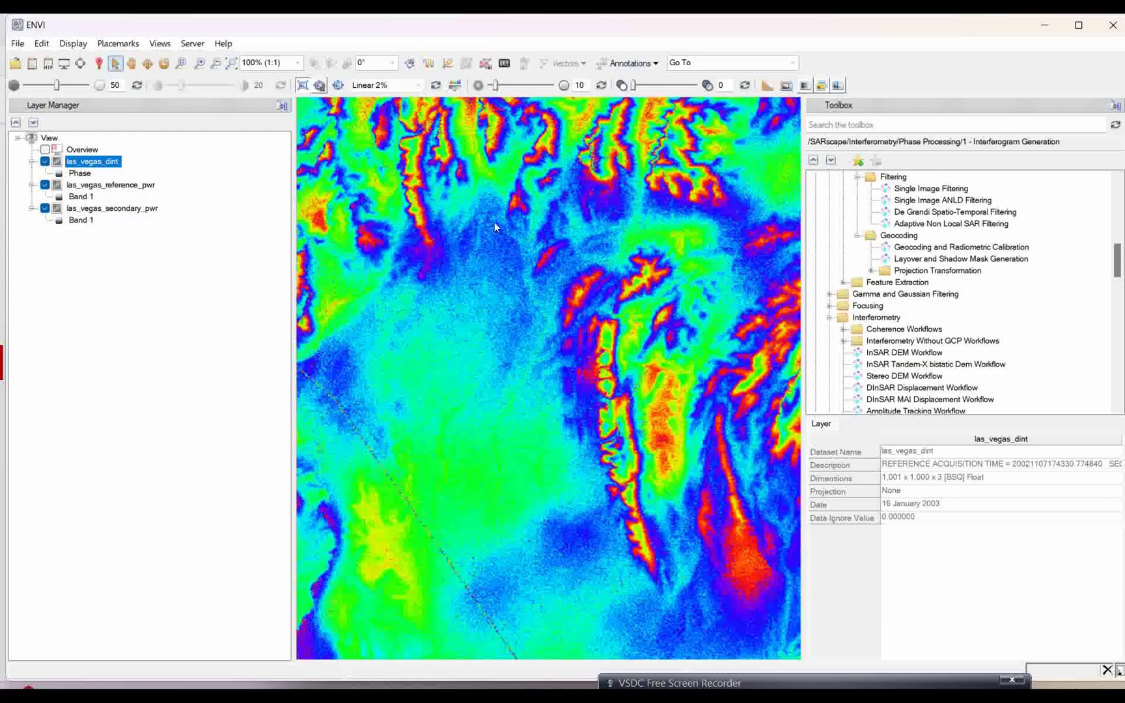
pyautogui.rightClick(99, 161)
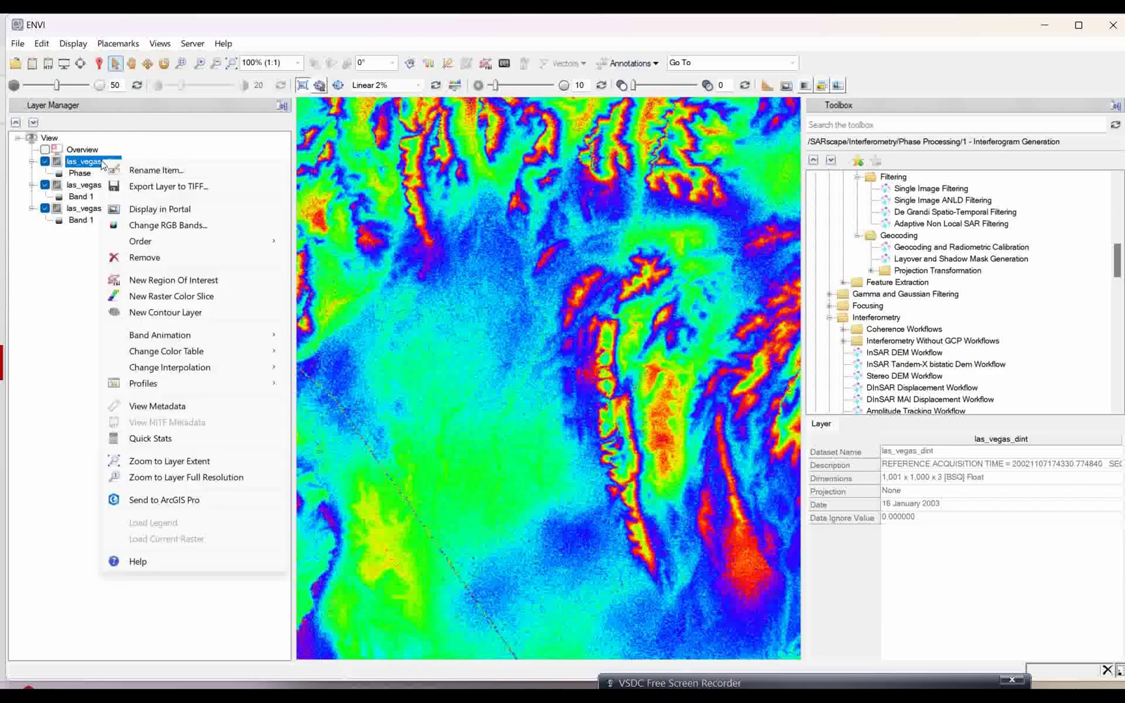
pyautogui.moveTo(257, 355)
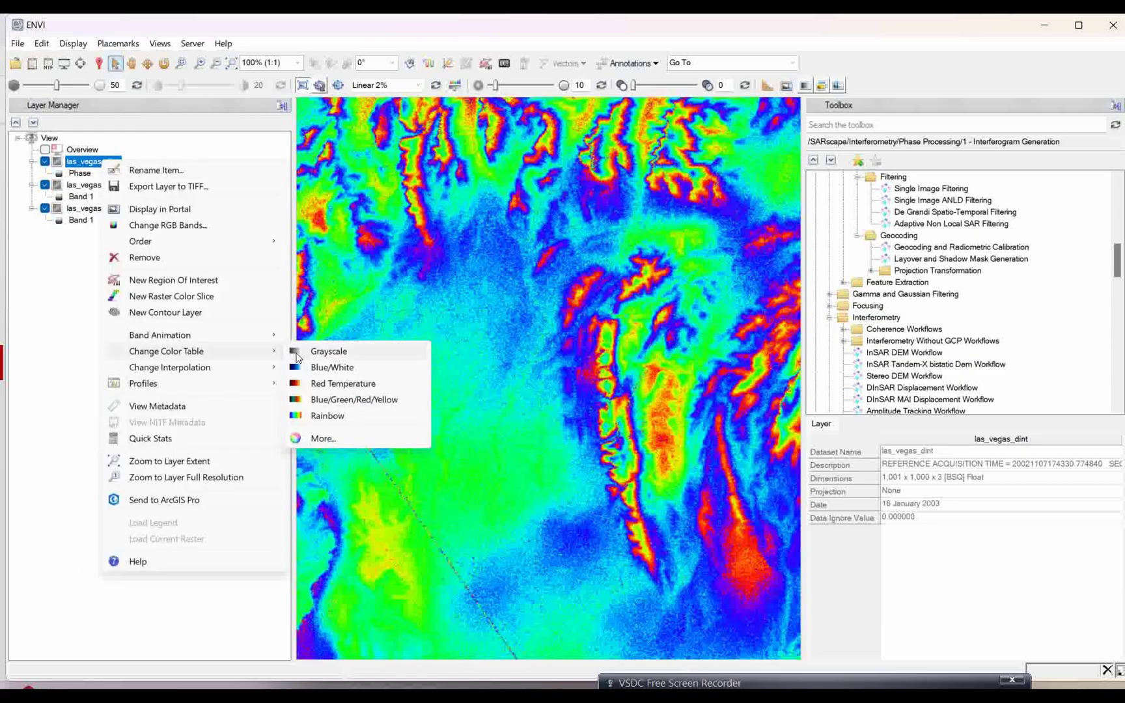
pyautogui.click(306, 353)
pyautogui.scroll(-2, 593, 284)
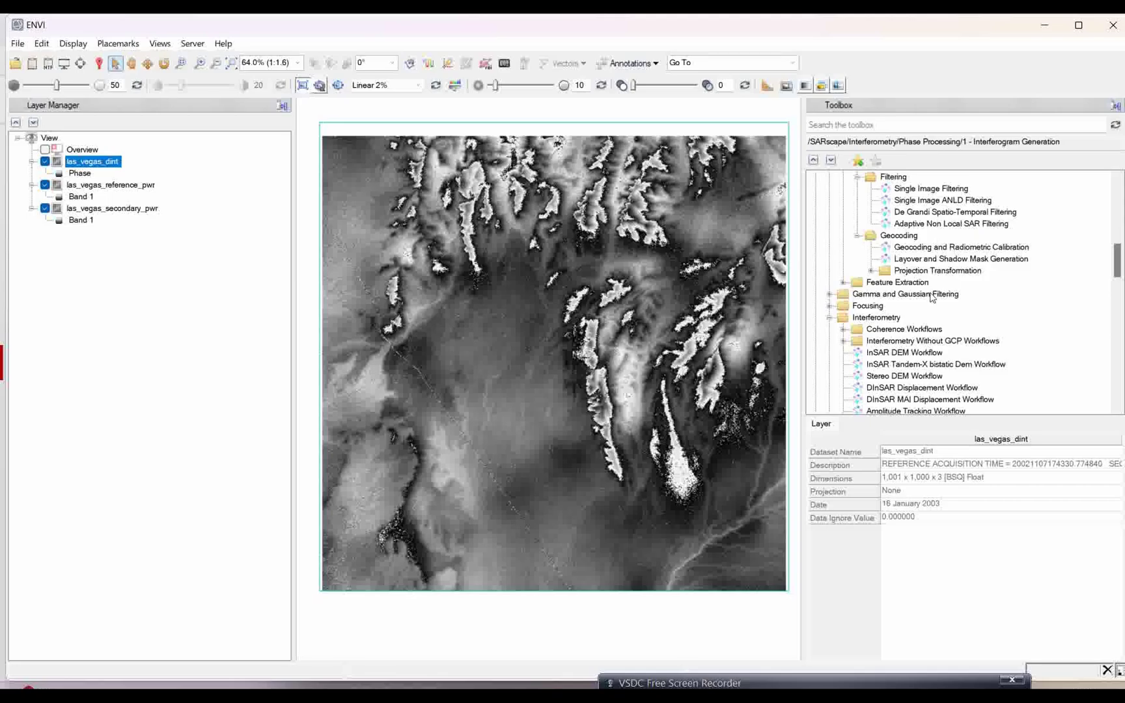
# - Open the 2 - Adaptive Filter and Coherence Generation tool from the Phase Processing group and move its window higher in the workspace
pyautogui.scroll(1, 926, 296)
pyautogui.scroll(-2, 926, 295)
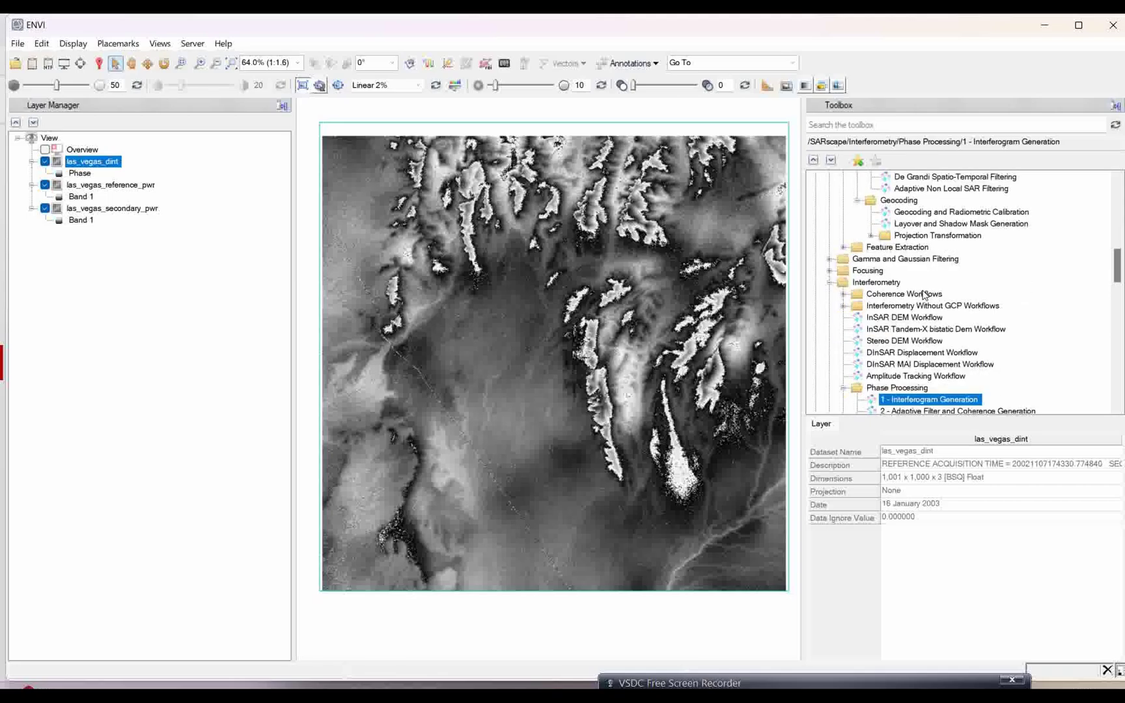
pyautogui.scroll(-2, 925, 296)
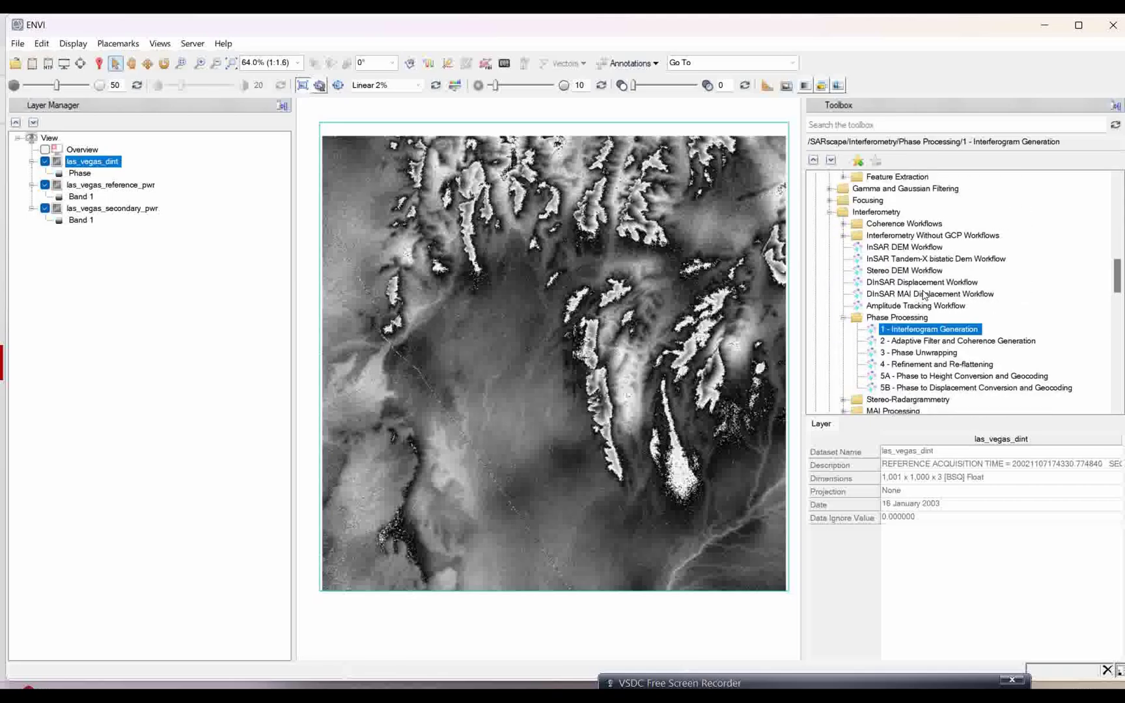
pyautogui.doubleClick(919, 342)
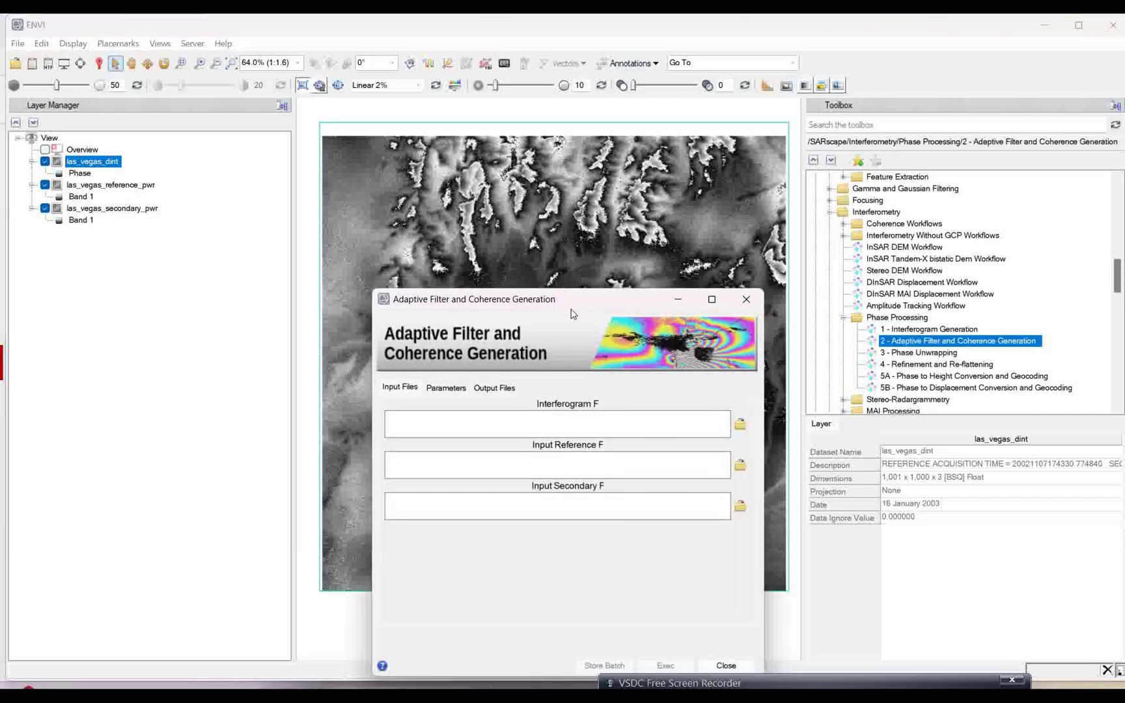
pyautogui.moveTo(572, 314); pyautogui.dragTo(564, 283)
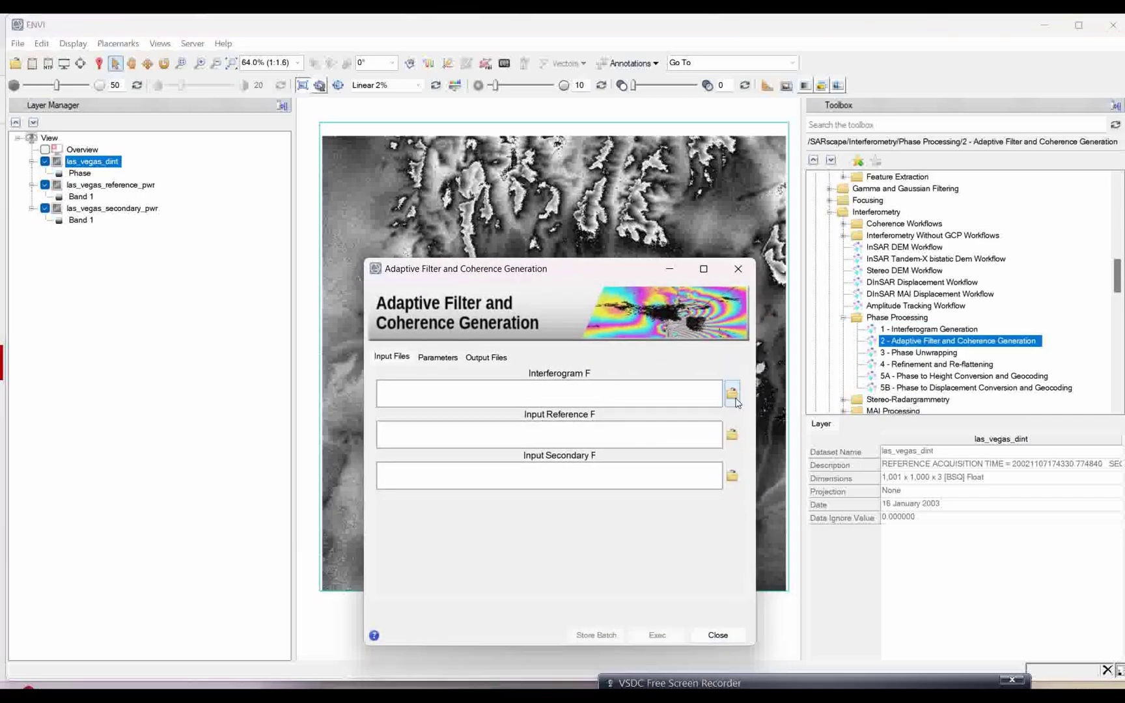
# - Load las_vegas_dint from the Test demo > ENVI demo practice folder as the interferogram file for filtering
pyautogui.click(734, 396)
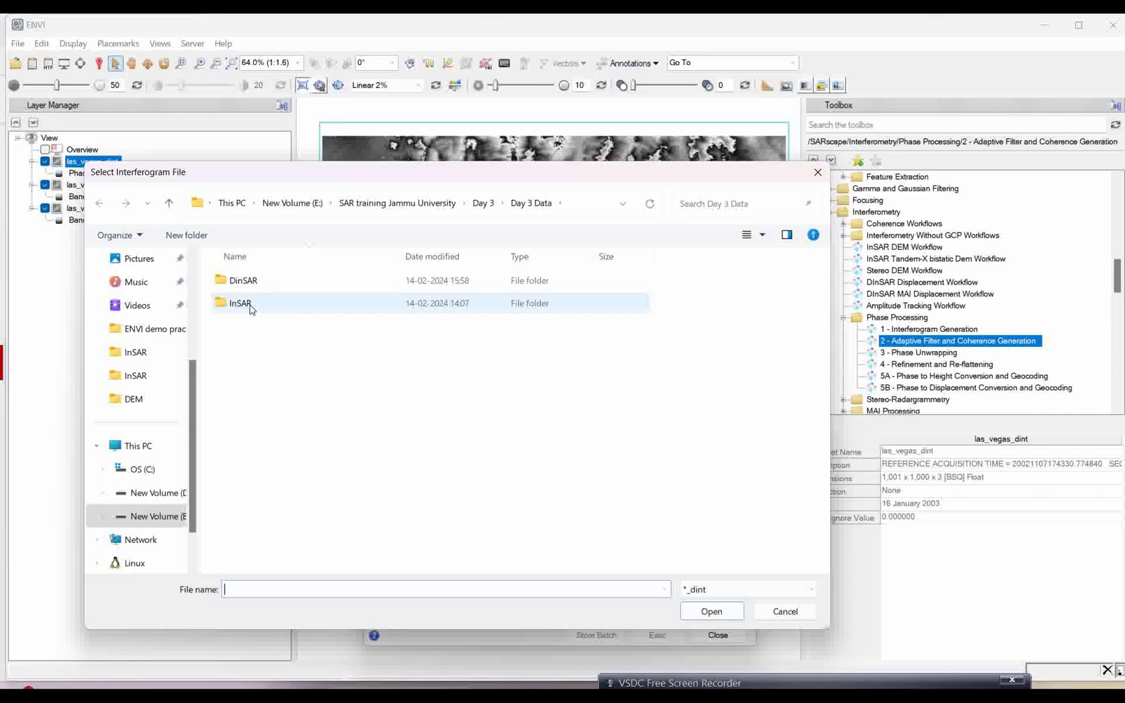
pyautogui.click(184, 524)
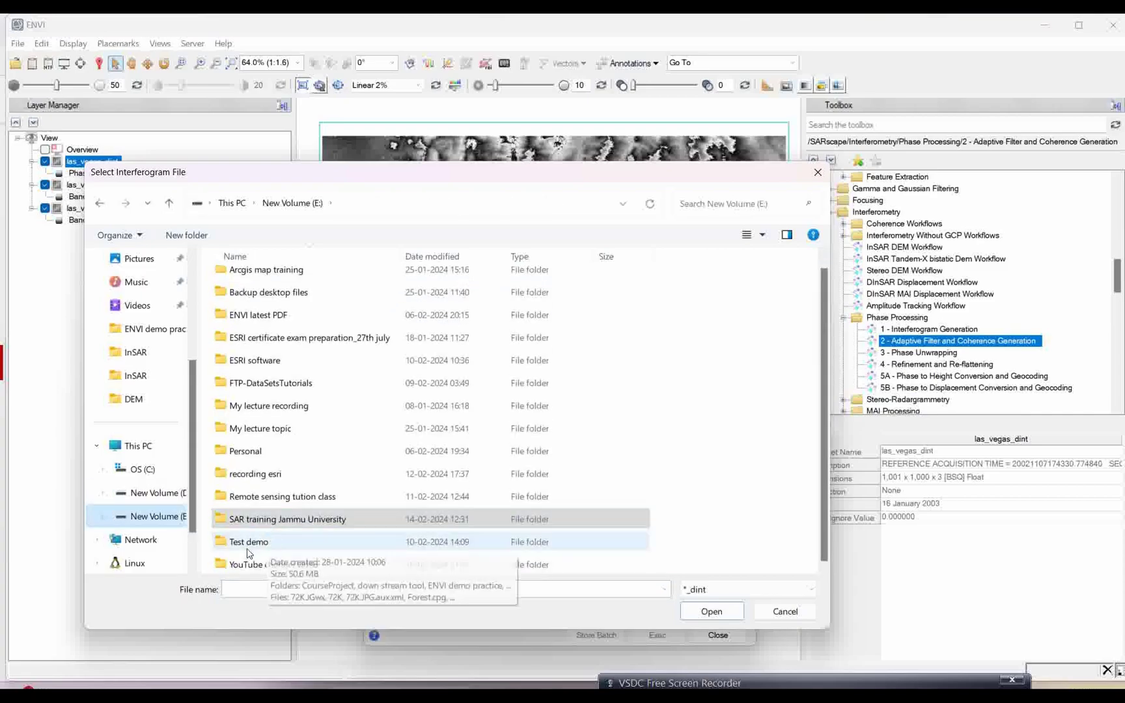
pyautogui.doubleClick(252, 550)
pyautogui.doubleClick(267, 330)
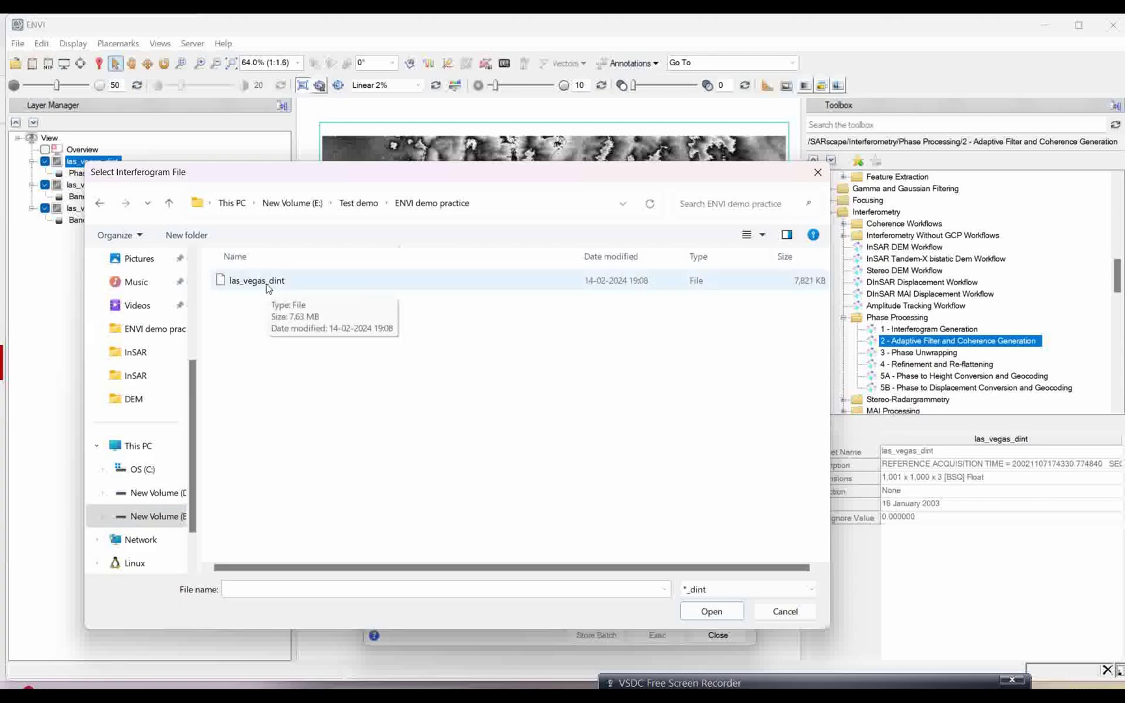
pyautogui.click(268, 288)
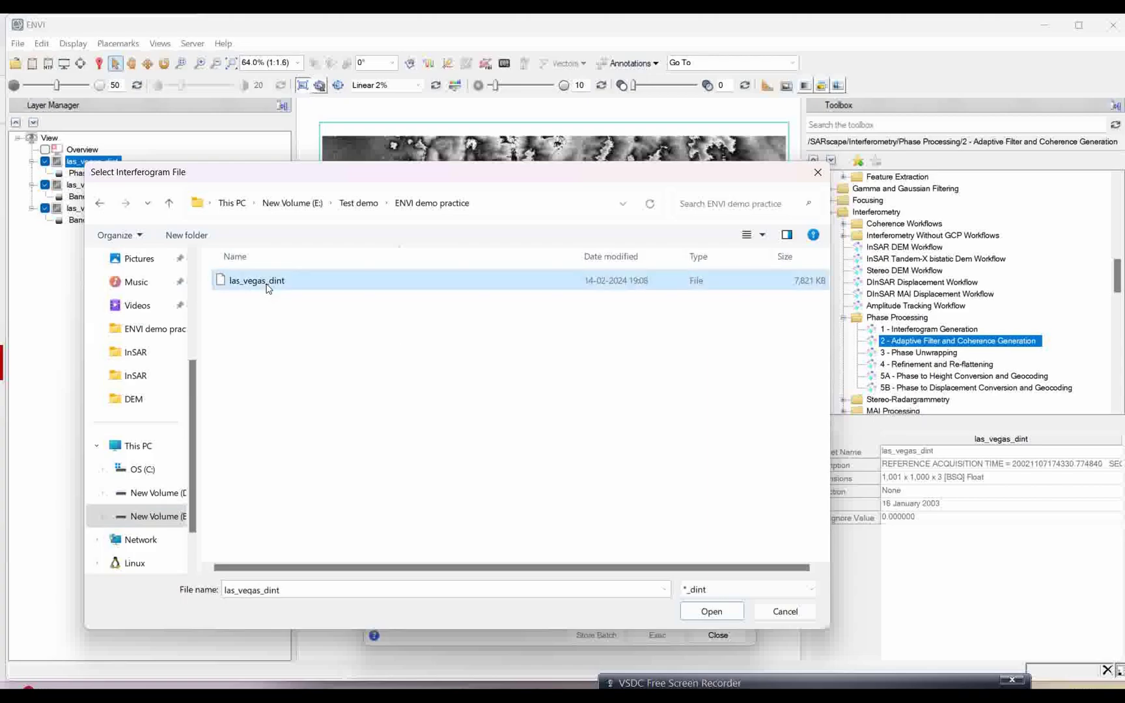
pyautogui.click(712, 612)
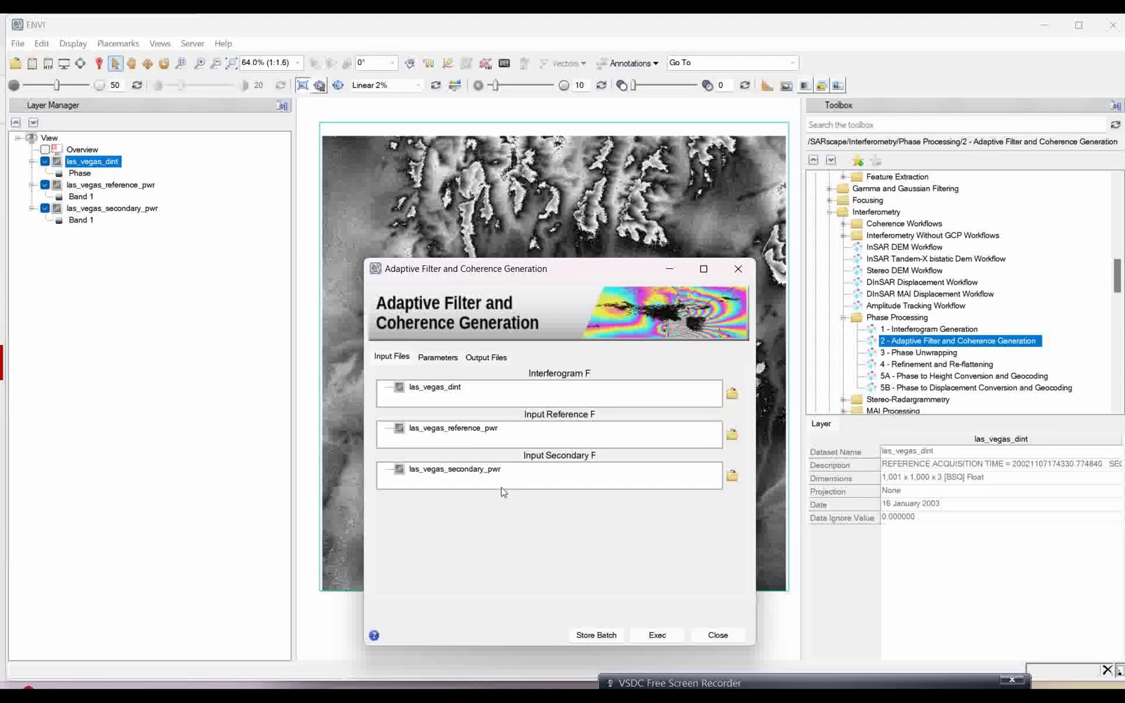
# - Check the principal parameters and output root name without changing them, run the adaptive filter and coherence generation, and close the tool
pyautogui.click(438, 358)
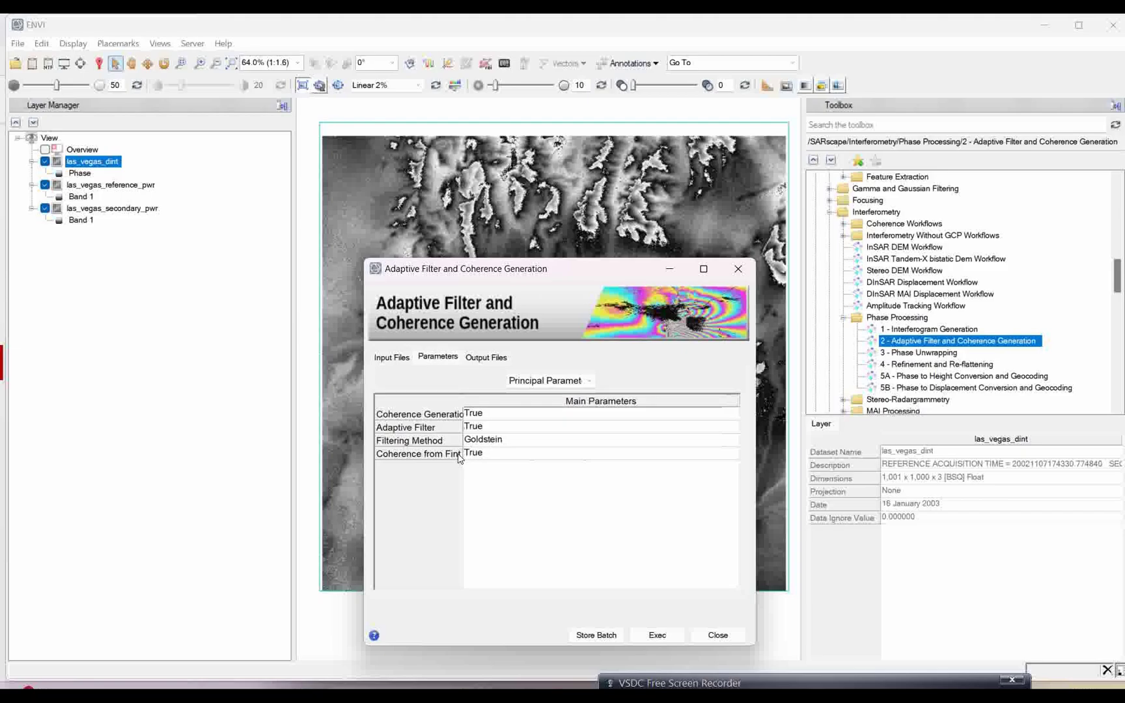
pyautogui.click(486, 357)
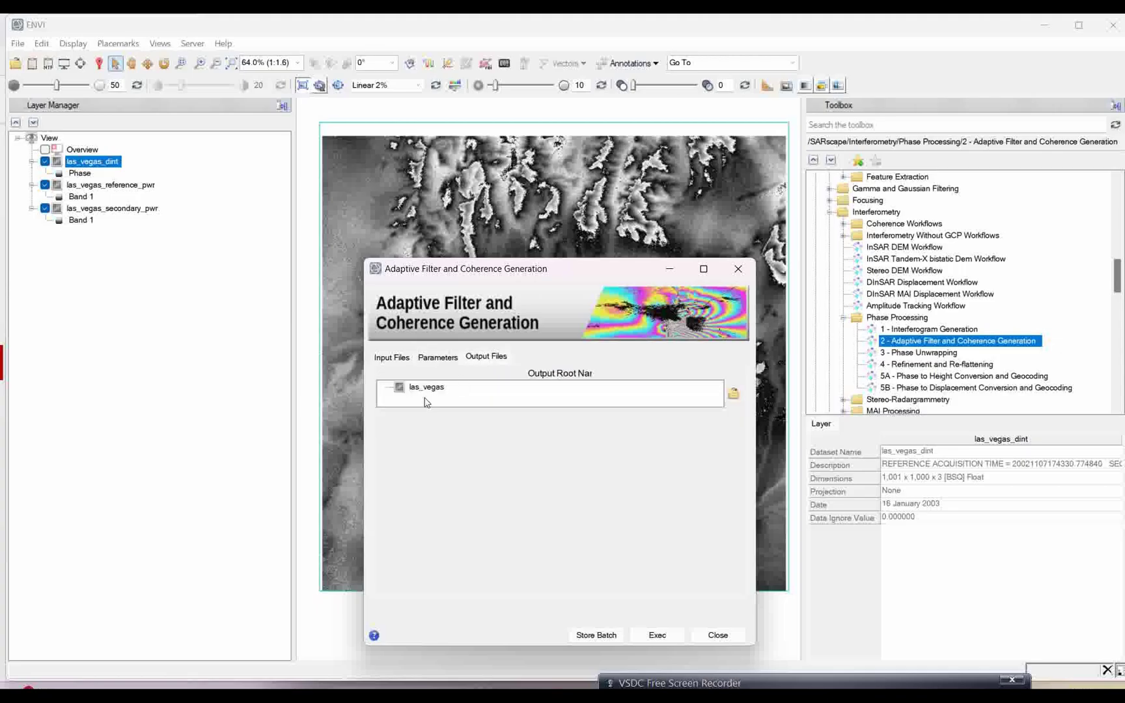
pyautogui.click(656, 636)
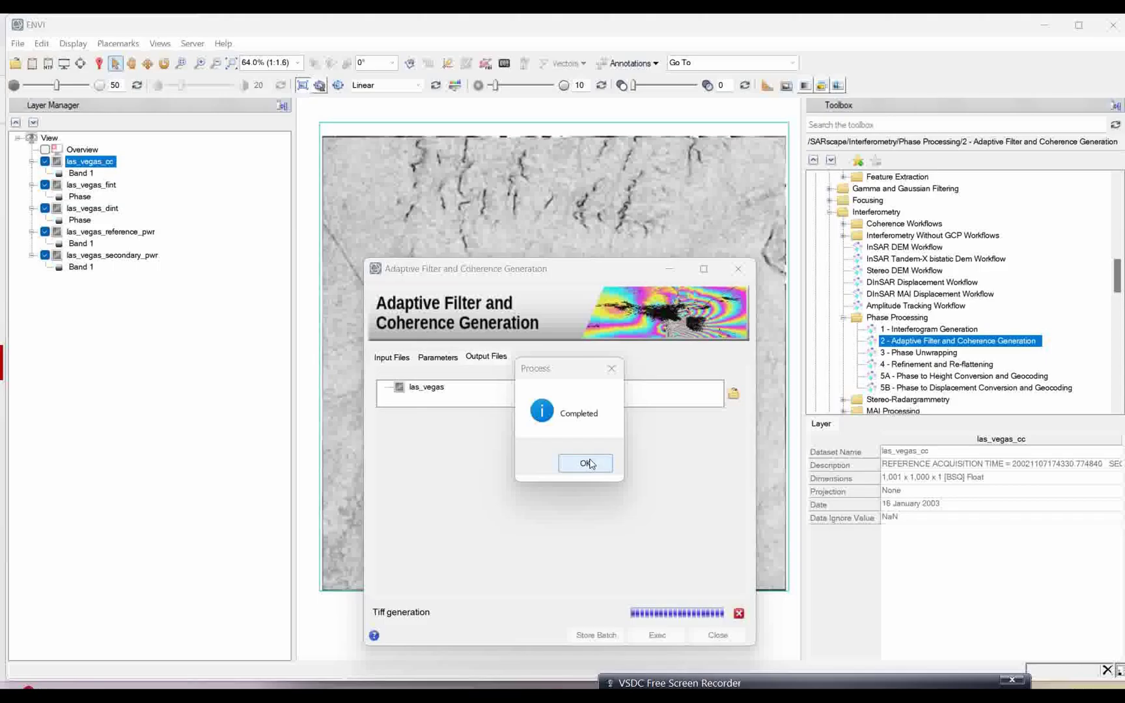
pyautogui.click(590, 463)
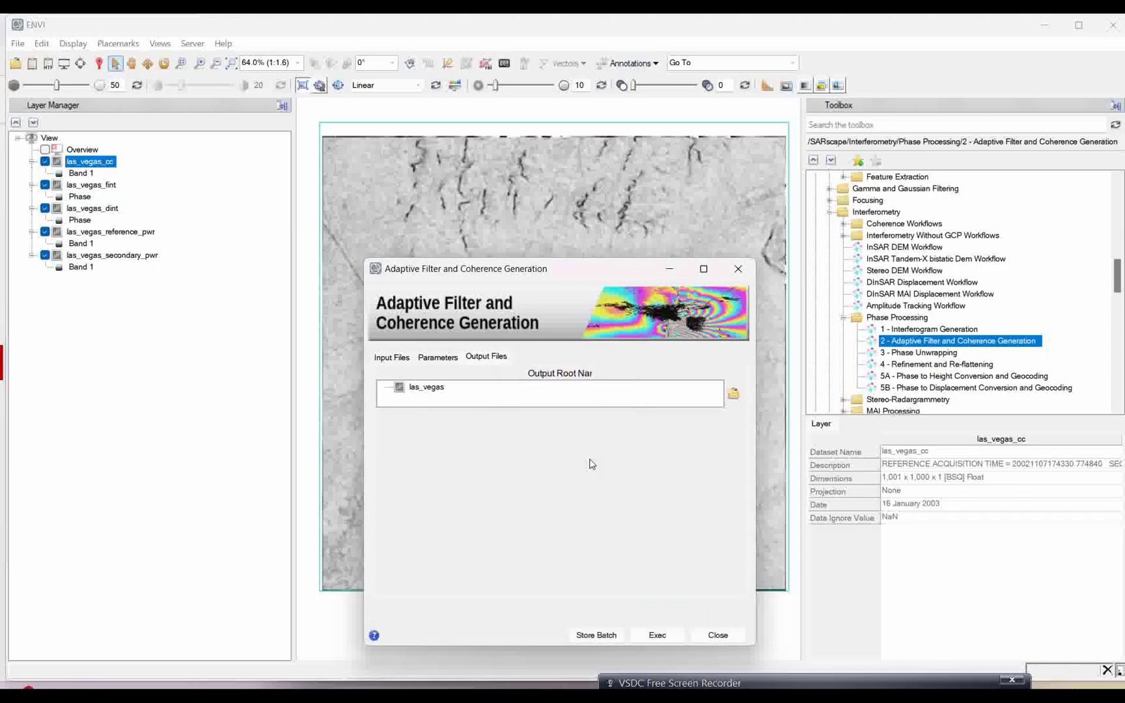
pyautogui.click(715, 638)
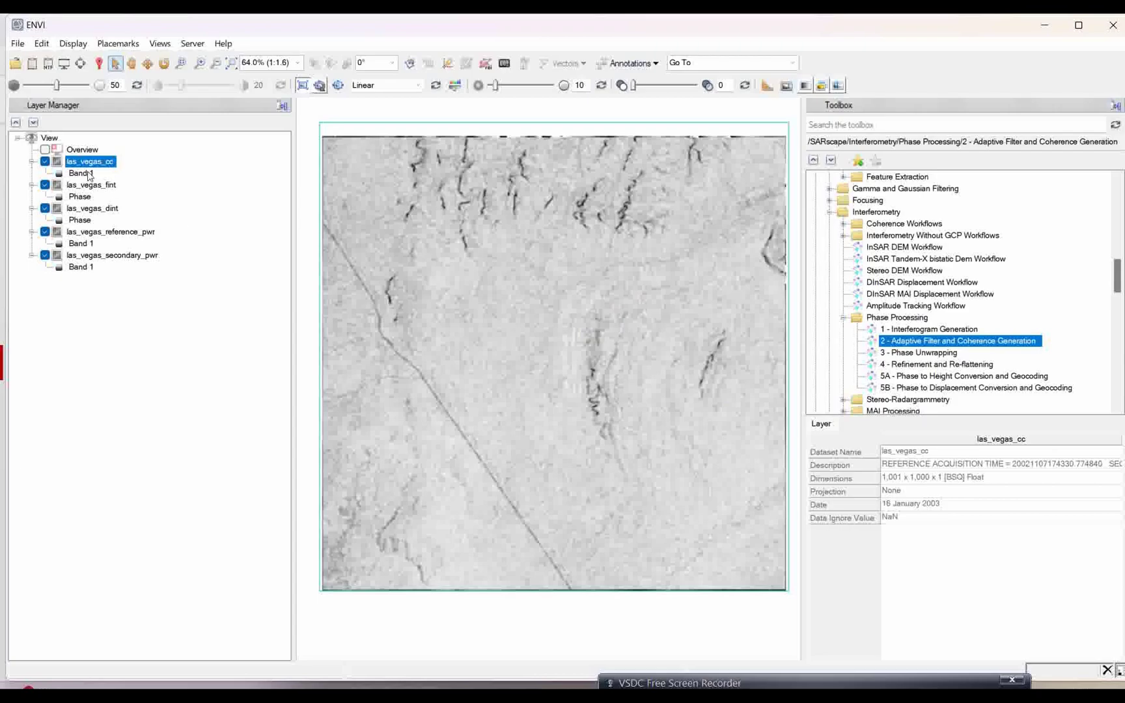
# - Hide the las_vegas_cc coherence layer to view the filtered interferogram beneath it
pyautogui.click(45, 161)
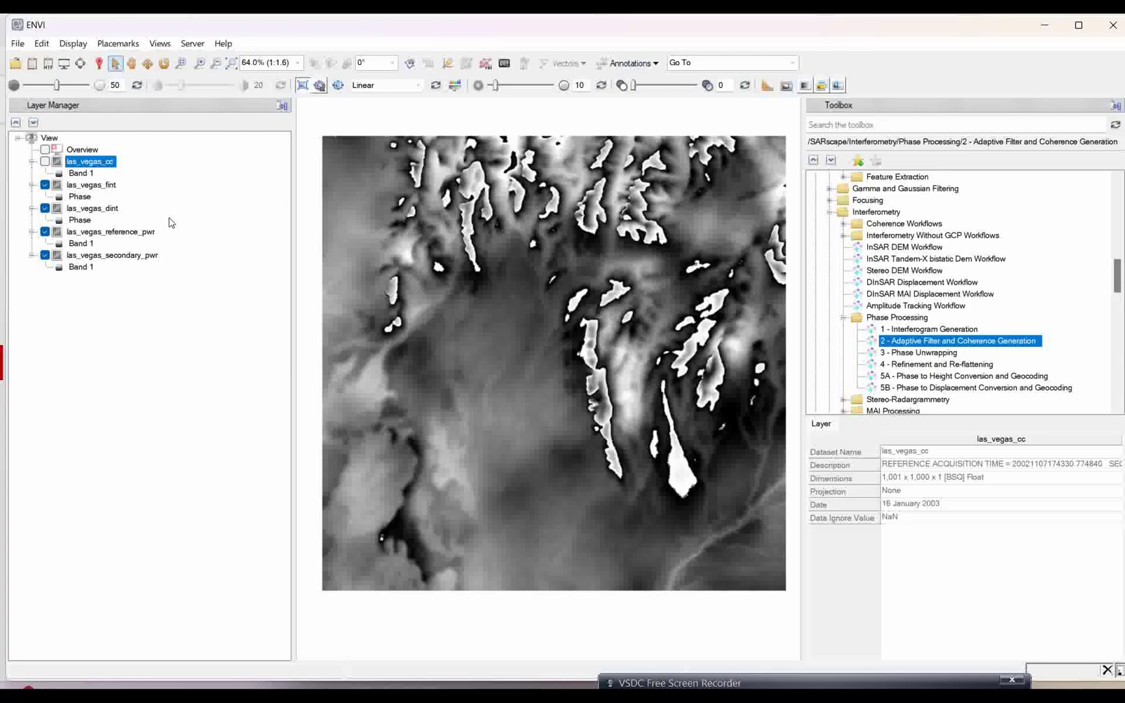
# - Compare the las_vegas_fint layer with las_vegas_dint by toggling its visibility, and preview it in the Rainbow color table before restoring Grayscale
pyautogui.click(45, 184)
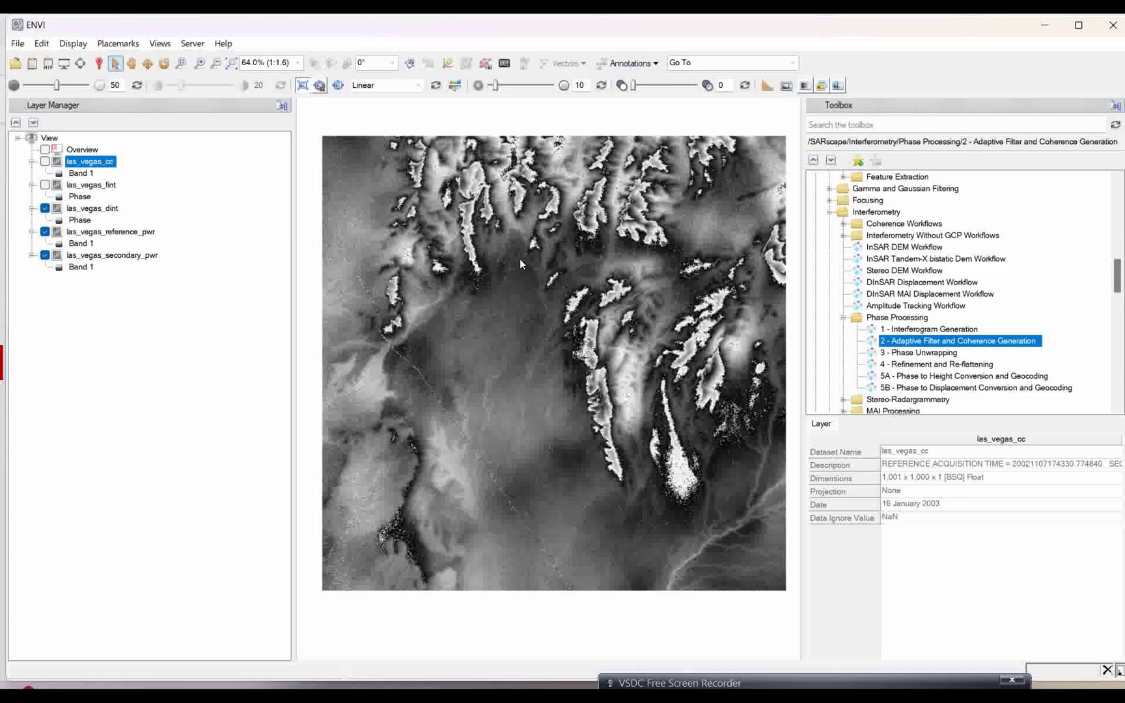
pyautogui.click(45, 186)
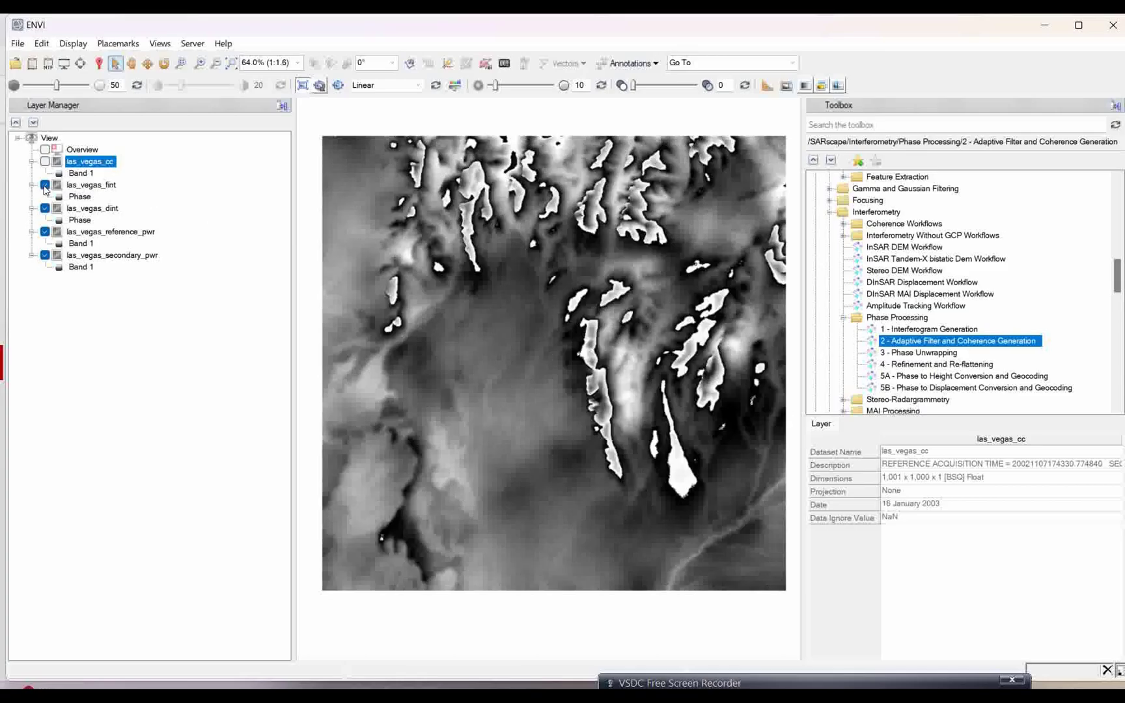
pyautogui.rightClick(106, 186)
pyautogui.moveTo(273, 383)
pyautogui.click(331, 440)
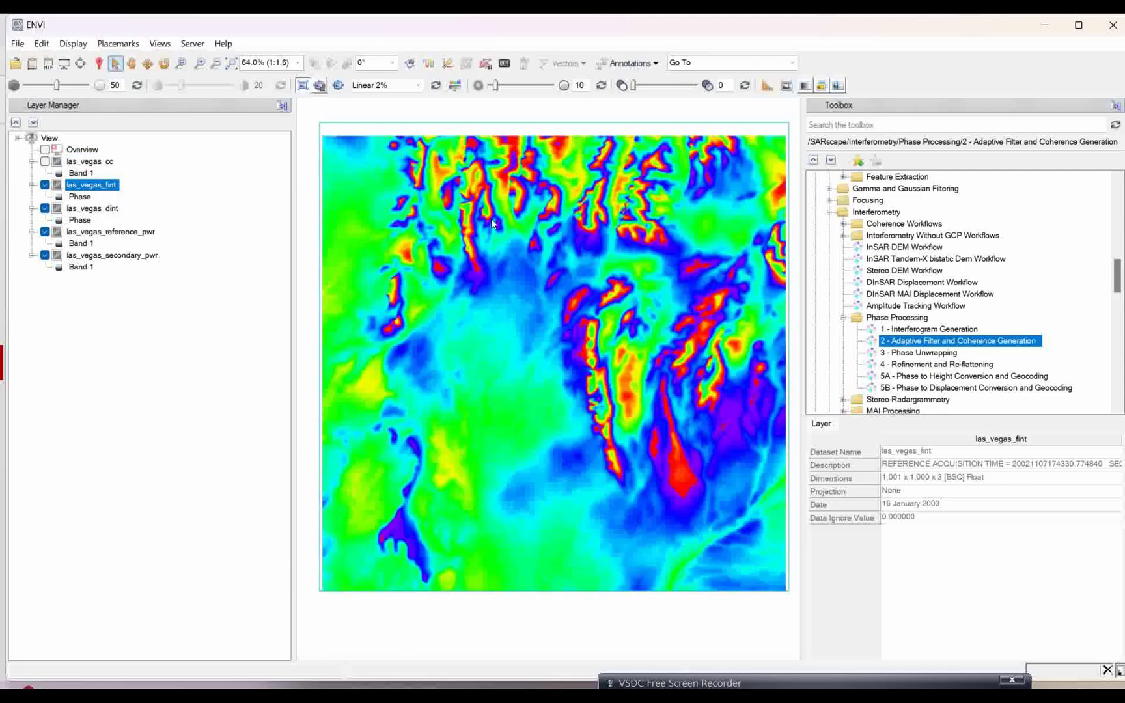
pyautogui.rightClick(108, 186)
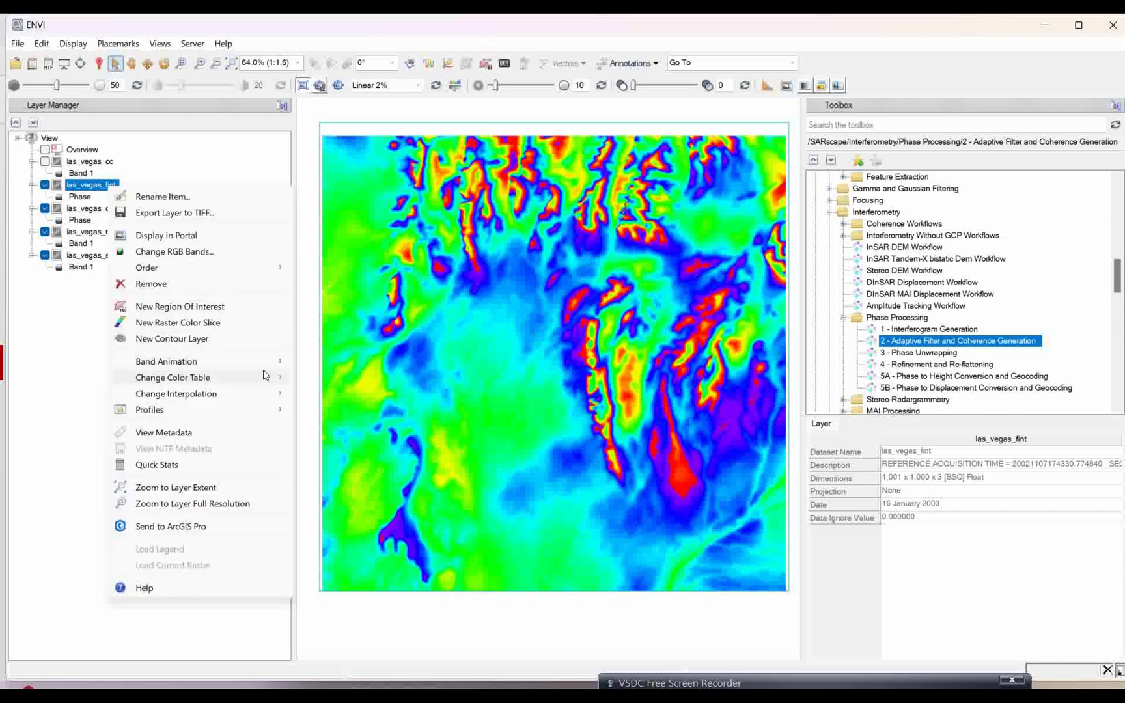
pyautogui.moveTo(268, 380)
pyautogui.click(330, 381)
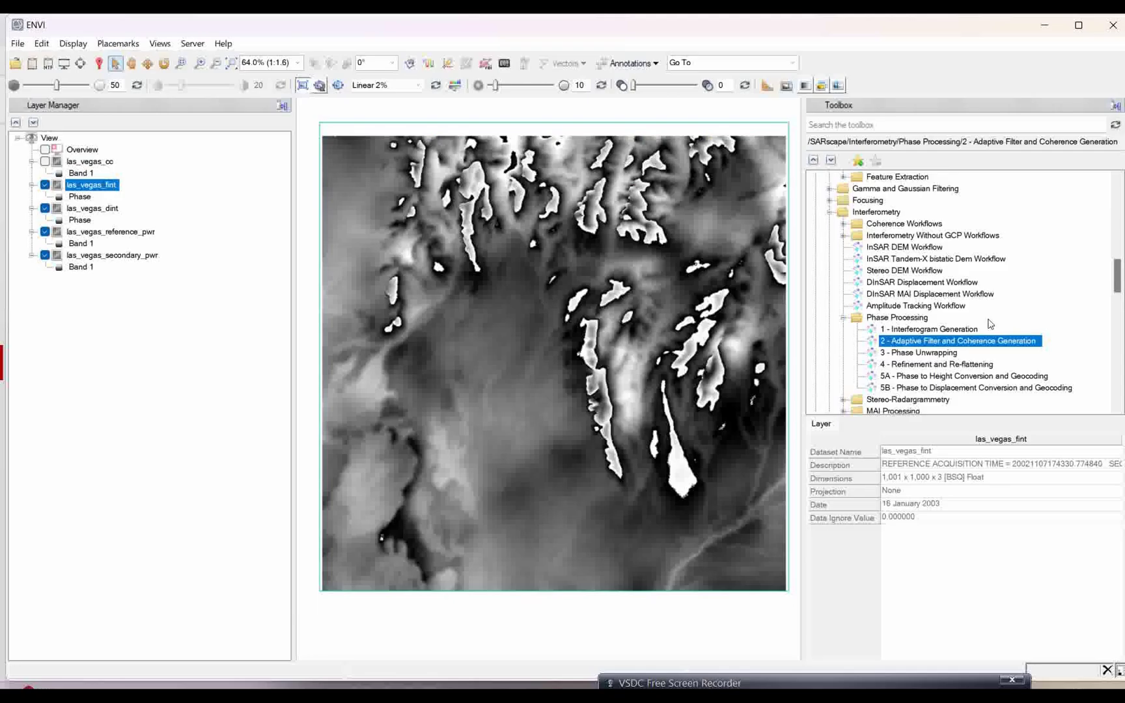
# - Show the las_vegas_cc layer again and open the 3 - Phase Unwrapping tool, moving its window higher in the workspace
pyautogui.click(45, 162)
pyautogui.click(89, 161)
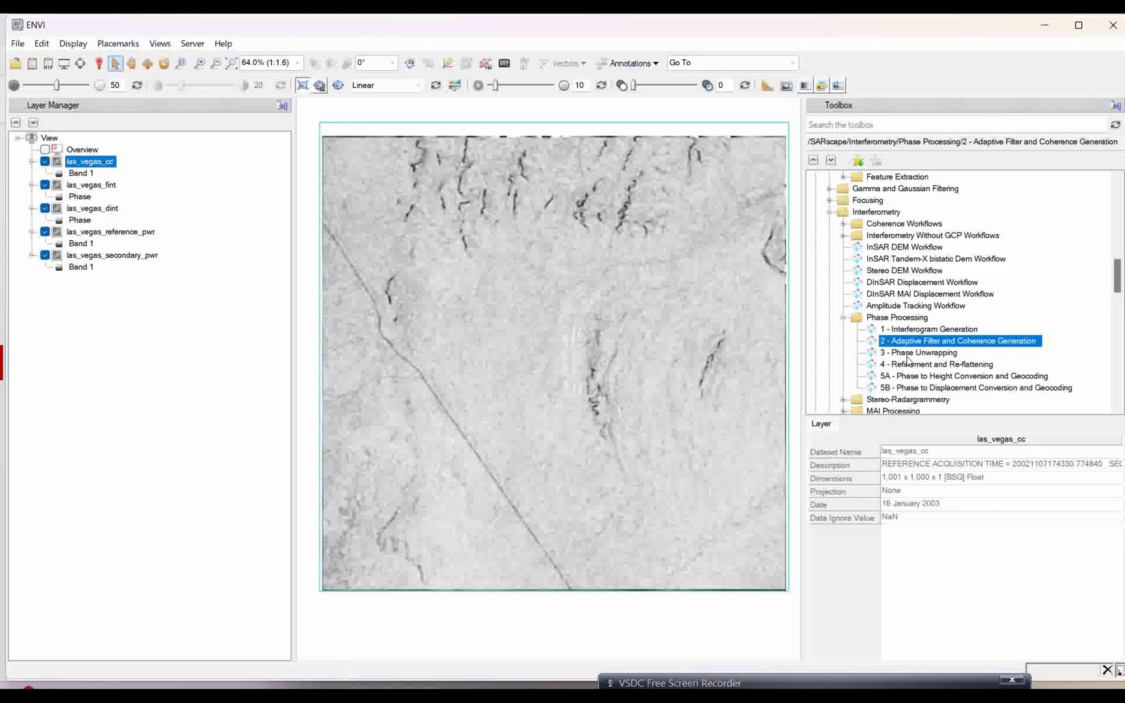
pyautogui.doubleClick(917, 353)
pyautogui.moveTo(528, 301); pyautogui.dragTo(474, 245)
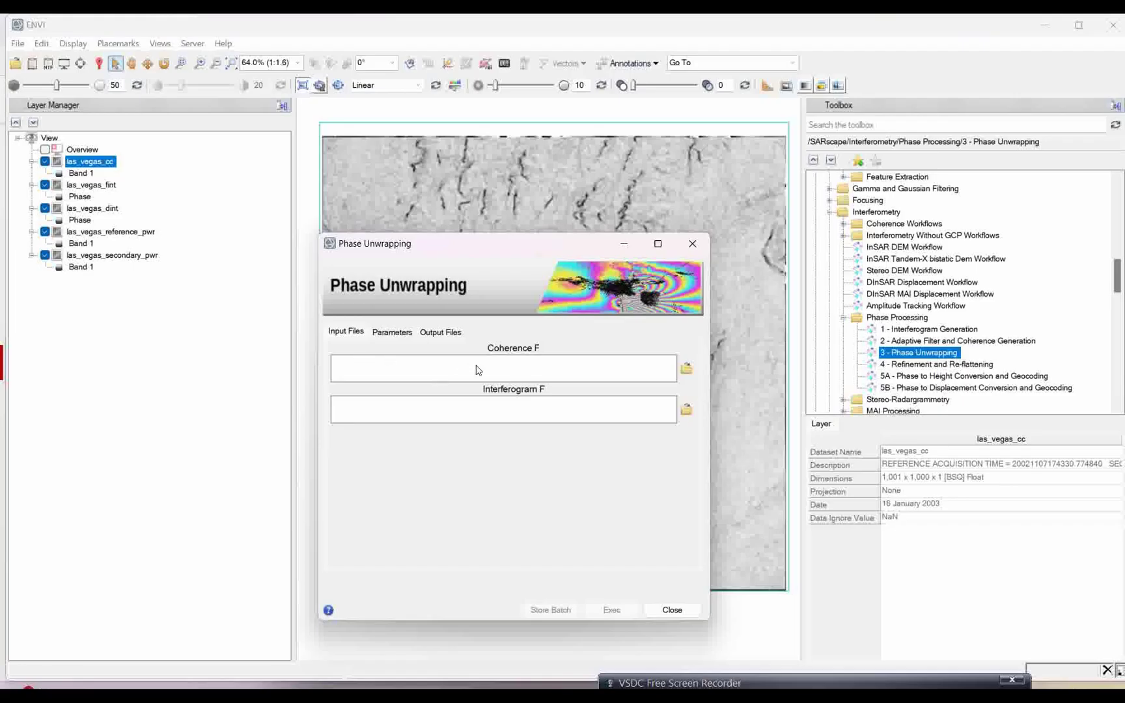
# - Load las_vegas_cc from the Test demo > ENVI demo practice folder as the coherence file for phase unwrapping
pyautogui.click(685, 370)
pyautogui.click(137, 520)
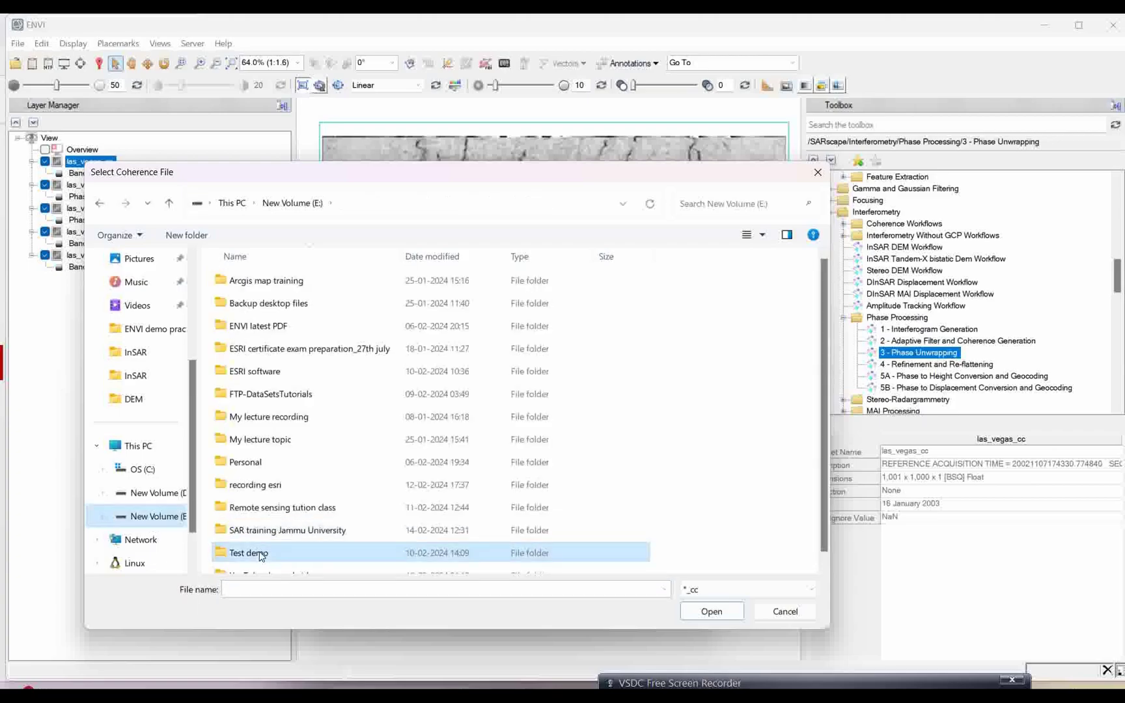
pyautogui.doubleClick(260, 553)
pyautogui.doubleClick(272, 328)
pyautogui.click(261, 283)
pyautogui.click(710, 611)
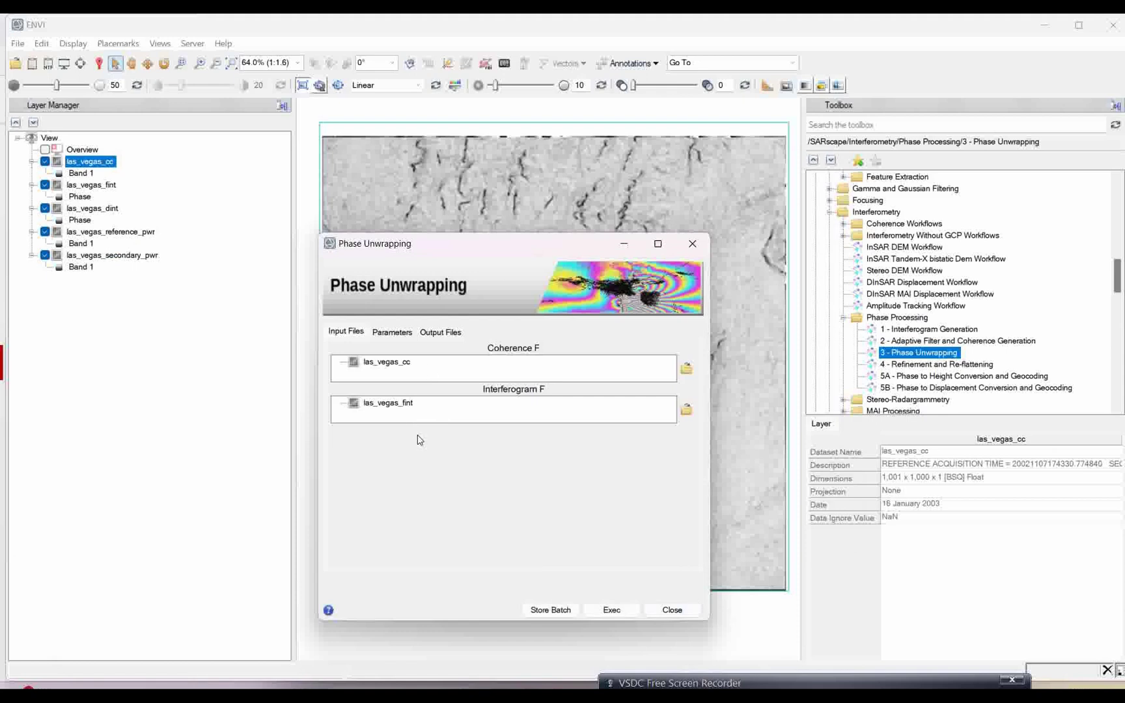
# - Set the unwrapping method type to Region Growing and the unwrapping coherence threshold to 0.18
pyautogui.click(392, 332)
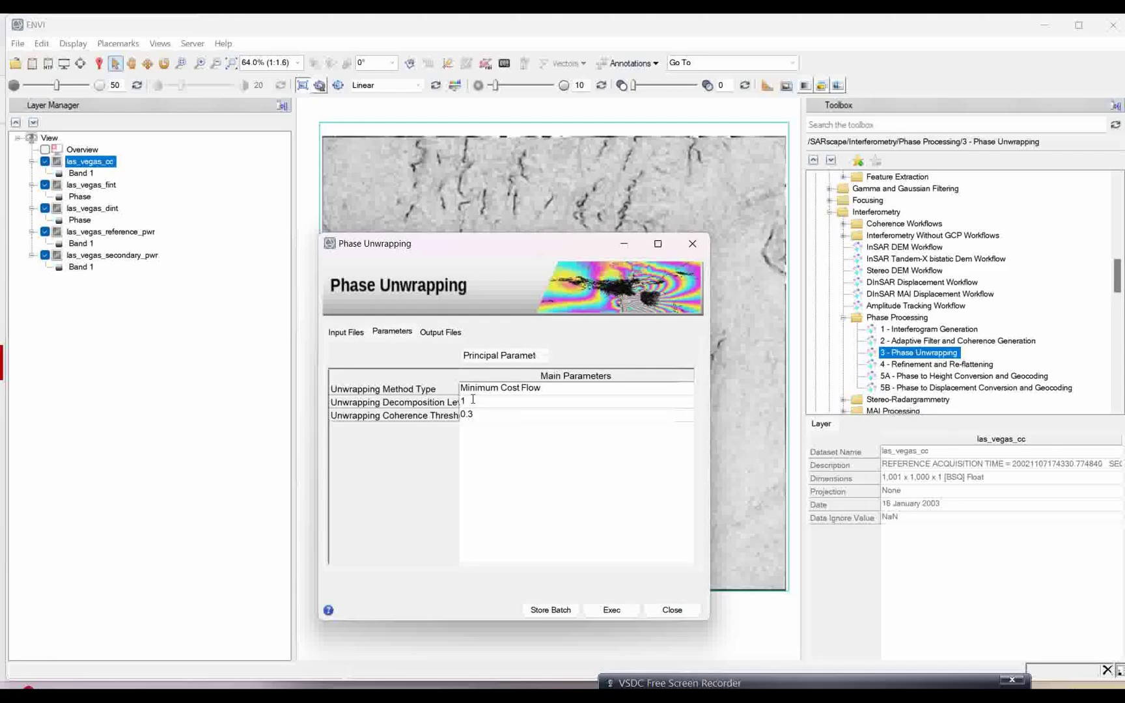
pyautogui.click(690, 393)
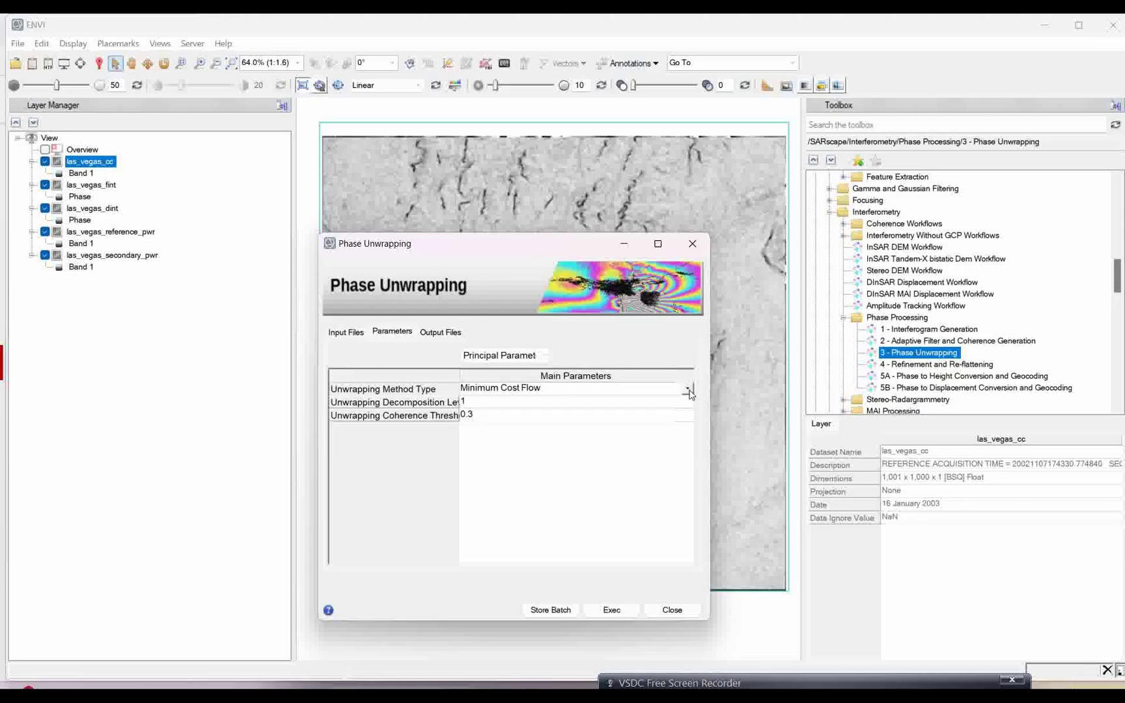
pyautogui.click(689, 391)
pyautogui.click(474, 400)
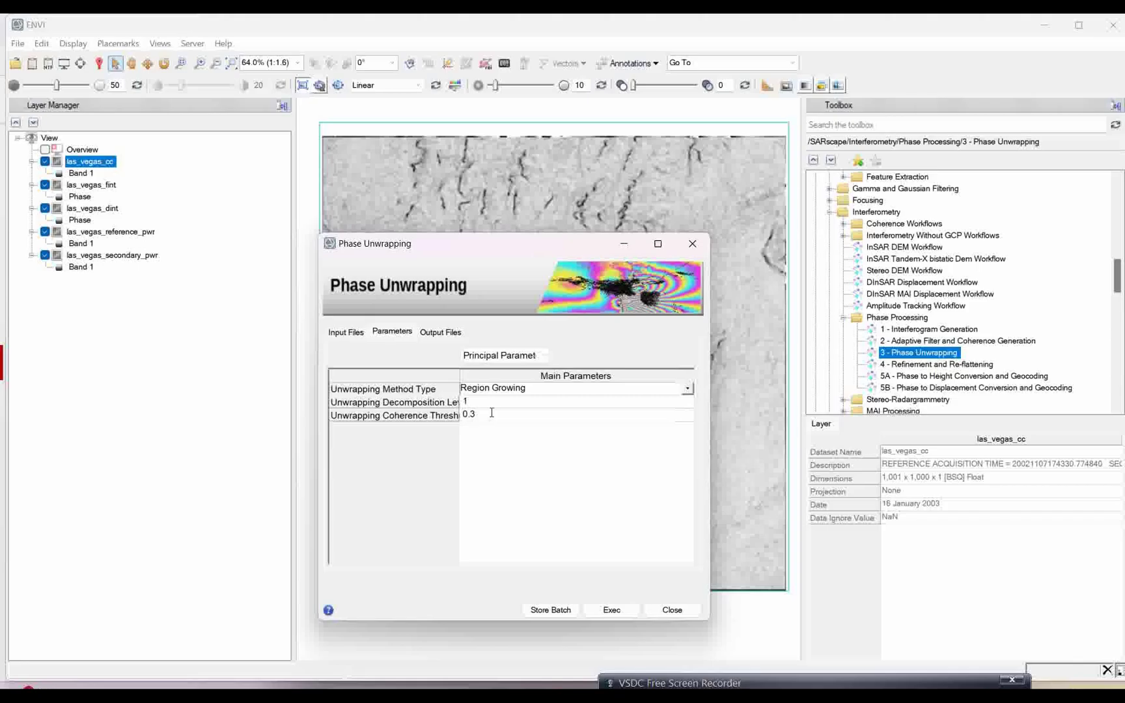
pyautogui.click(480, 417)
pyautogui.press('BackSpace')
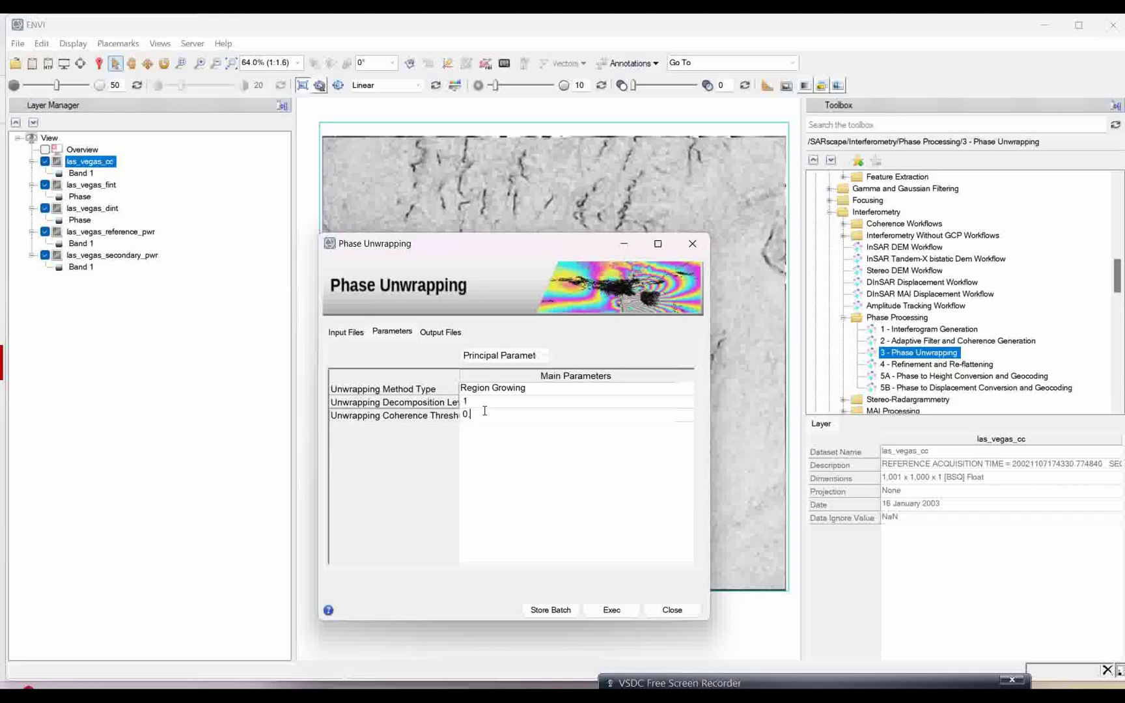
pyautogui.write('18')
# - Check the unwrapped phase output name, run the phase unwrapping, and close the tool once processing finishes
pyautogui.click(433, 335)
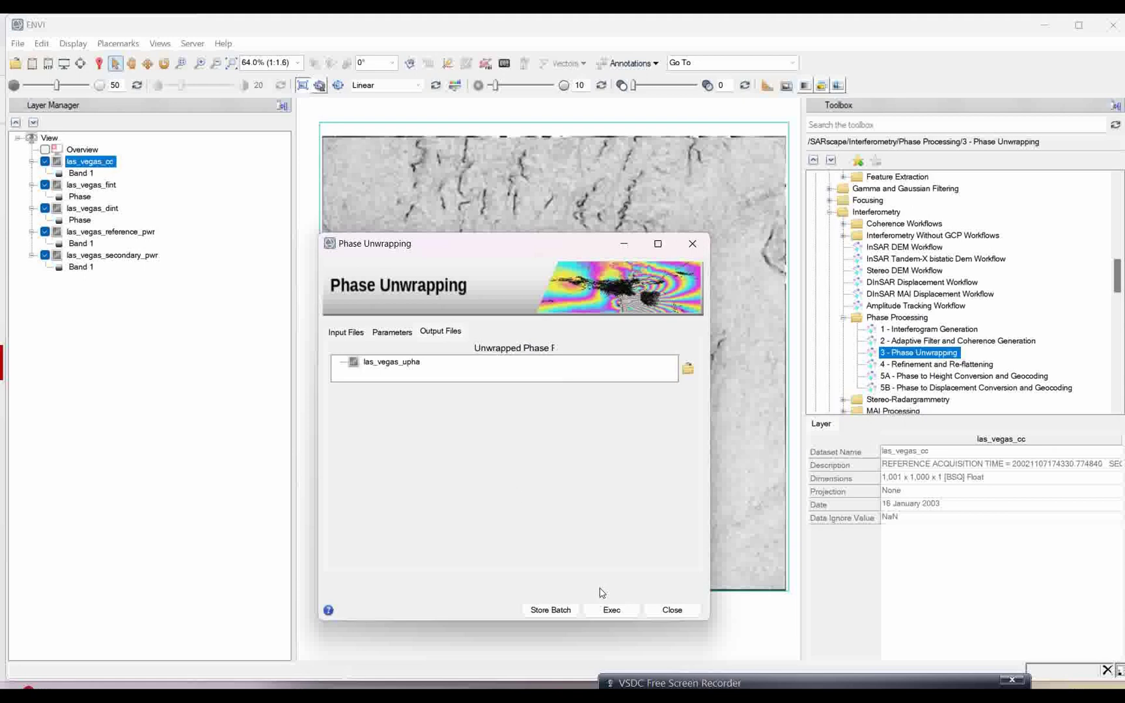
pyautogui.click(612, 611)
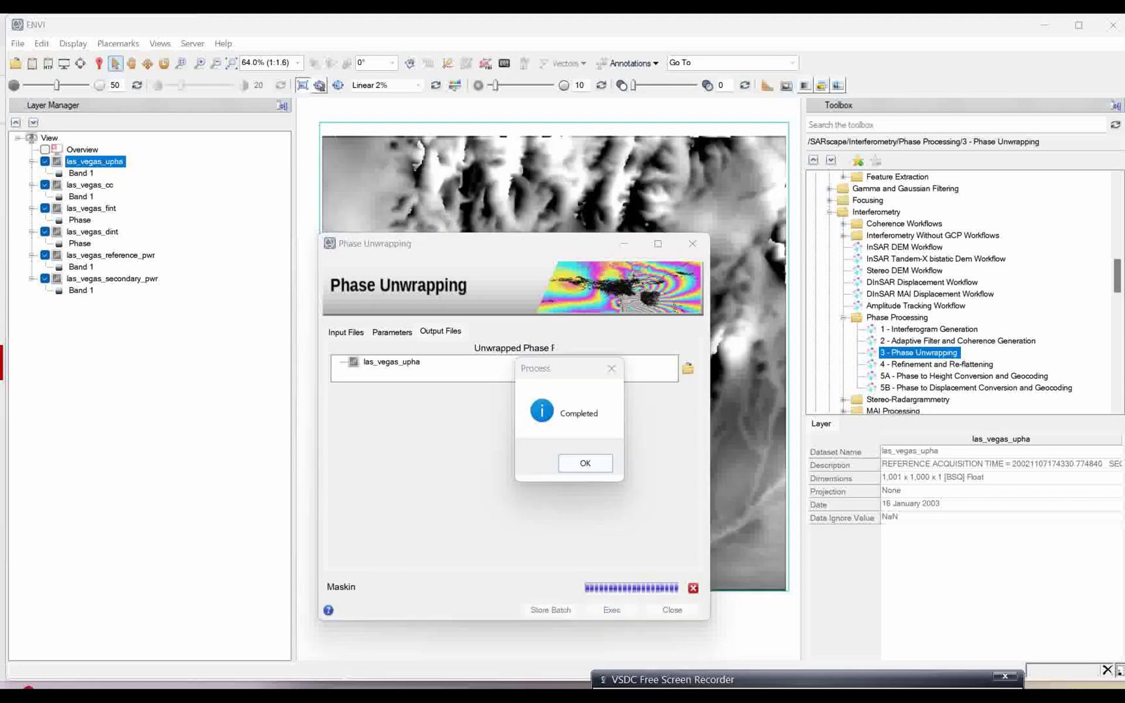
pyautogui.click(586, 464)
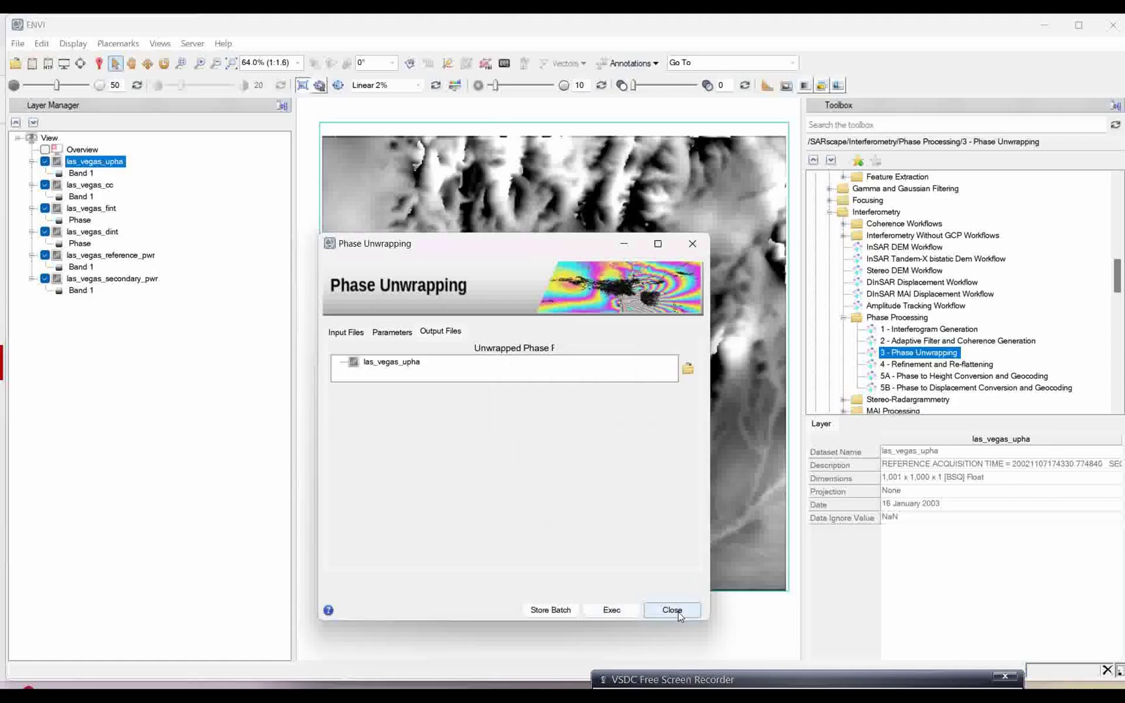
pyautogui.click(672, 610)
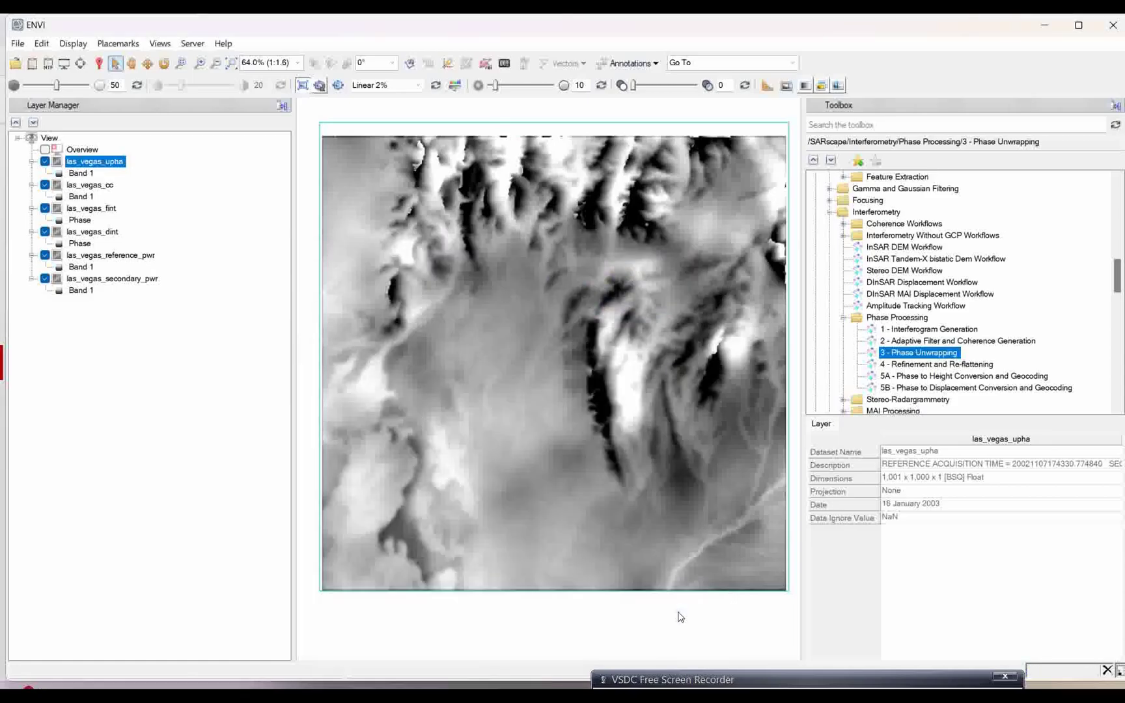
# - Preview the las_vegas_upha layer in the Rainbow color table, restore Grayscale, and toggle its visibility to compare it with the coherence layer
pyautogui.rightClick(109, 166)
pyautogui.moveTo(266, 351)
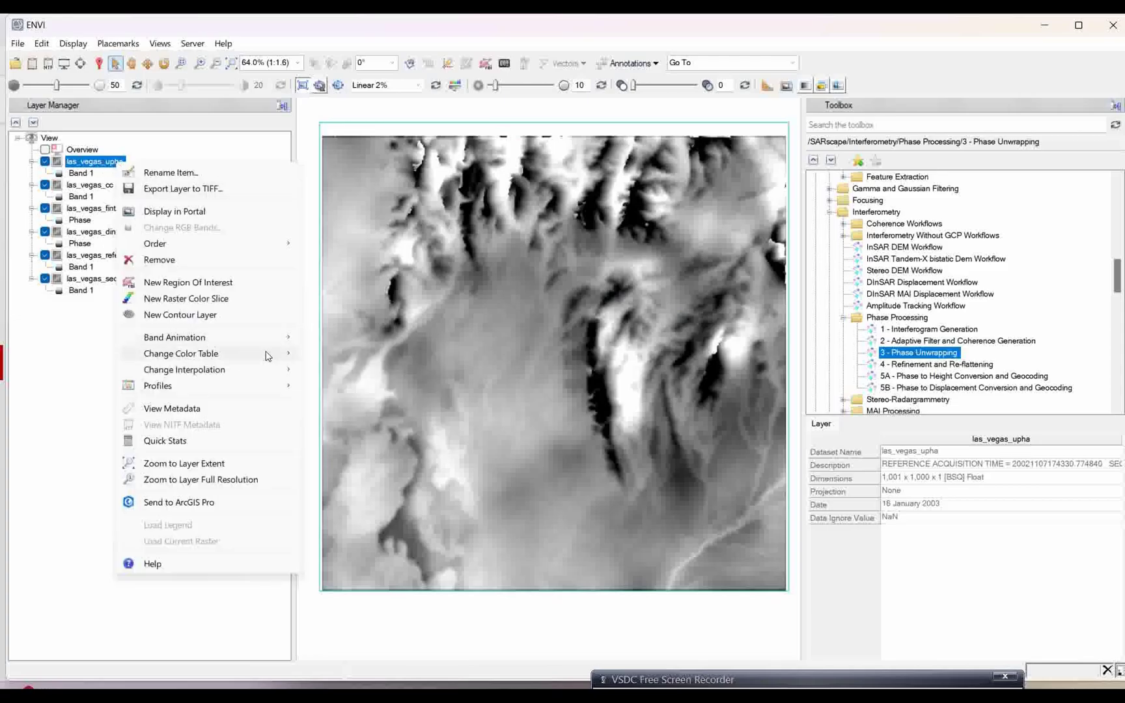
pyautogui.click(337, 418)
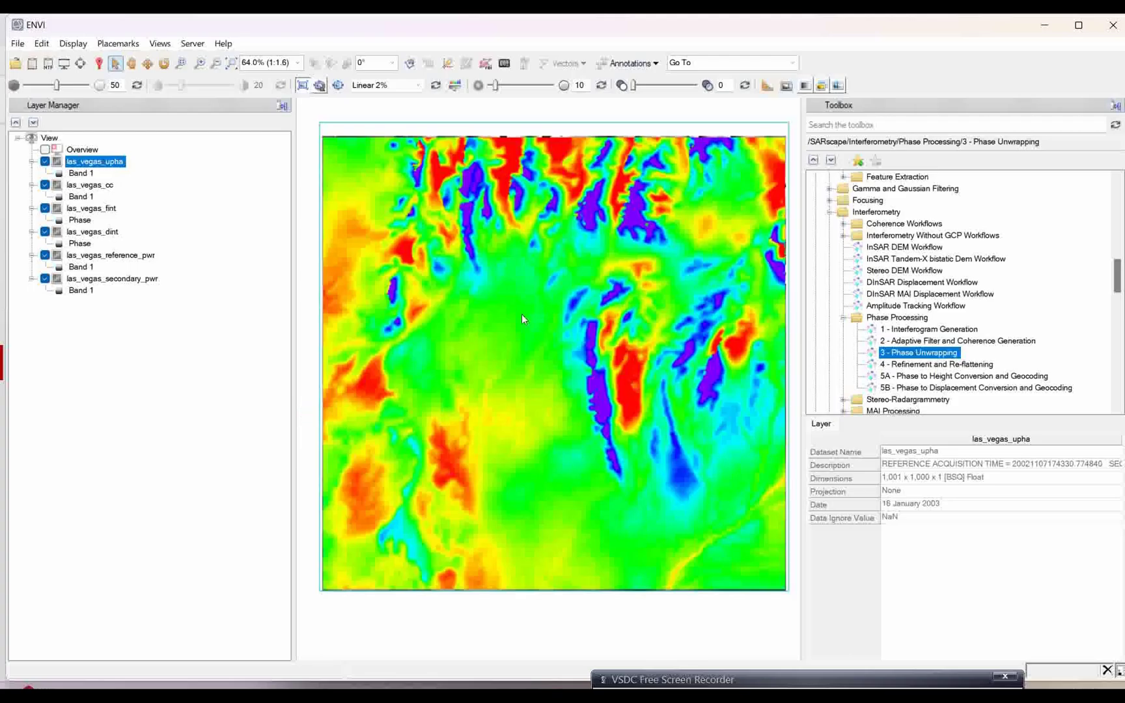
pyautogui.rightClick(120, 169)
pyautogui.moveTo(262, 355)
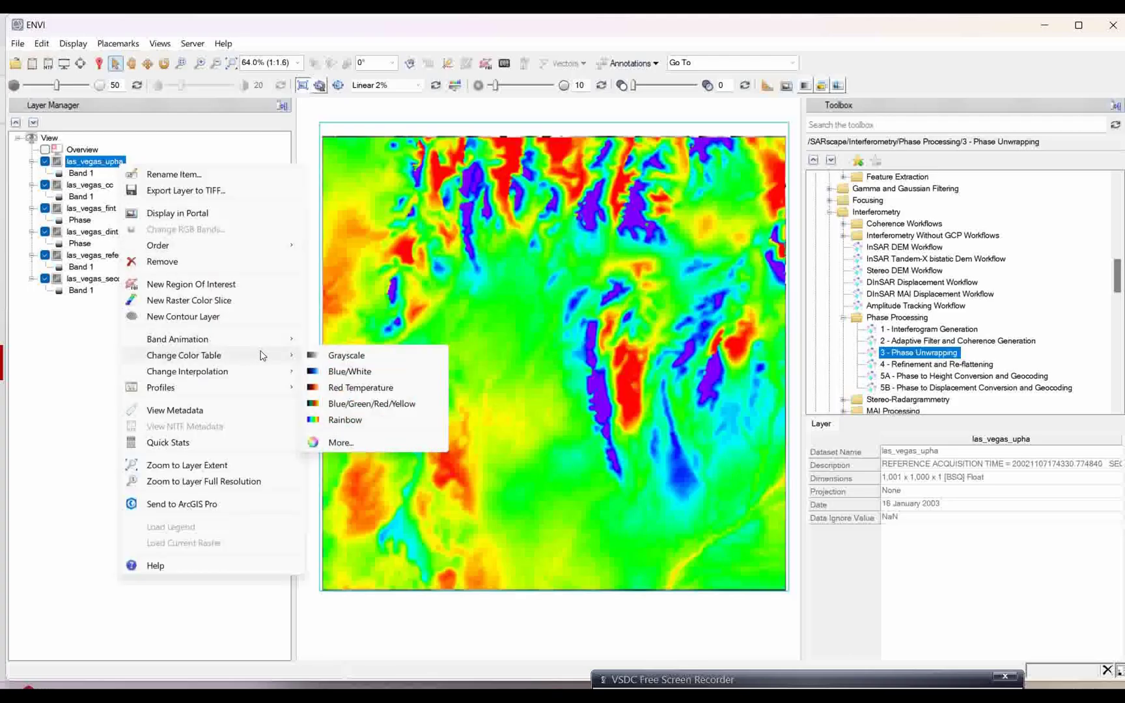
pyautogui.click(346, 354)
pyautogui.click(45, 162)
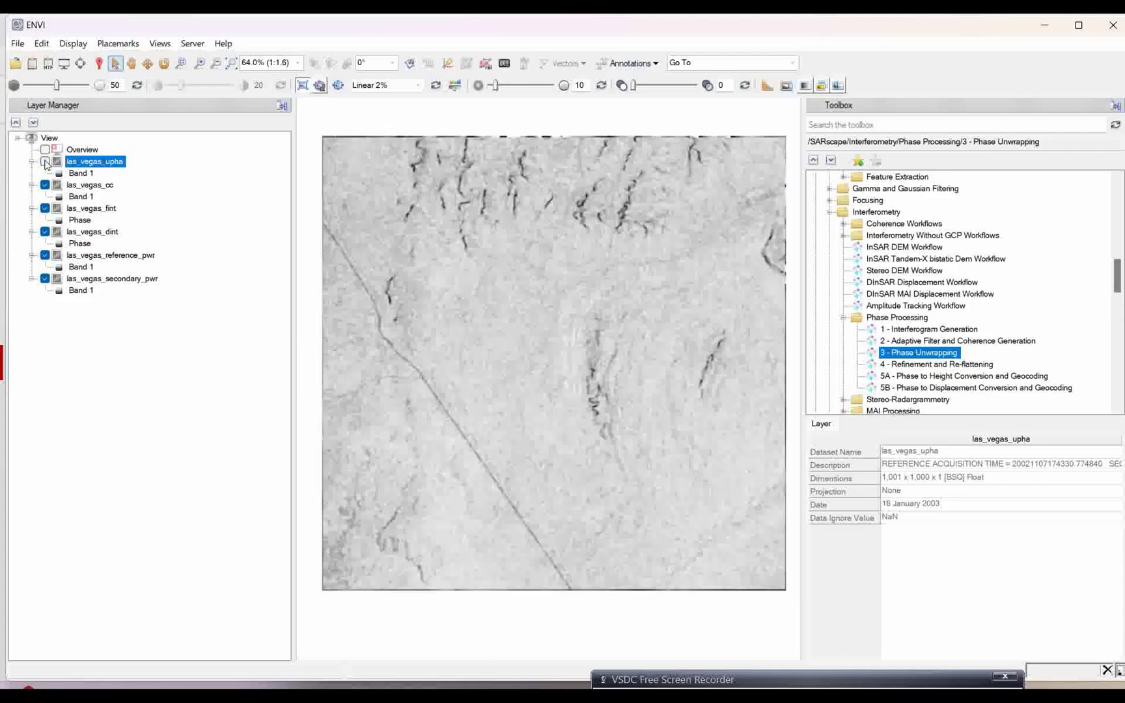
pyautogui.click(45, 161)
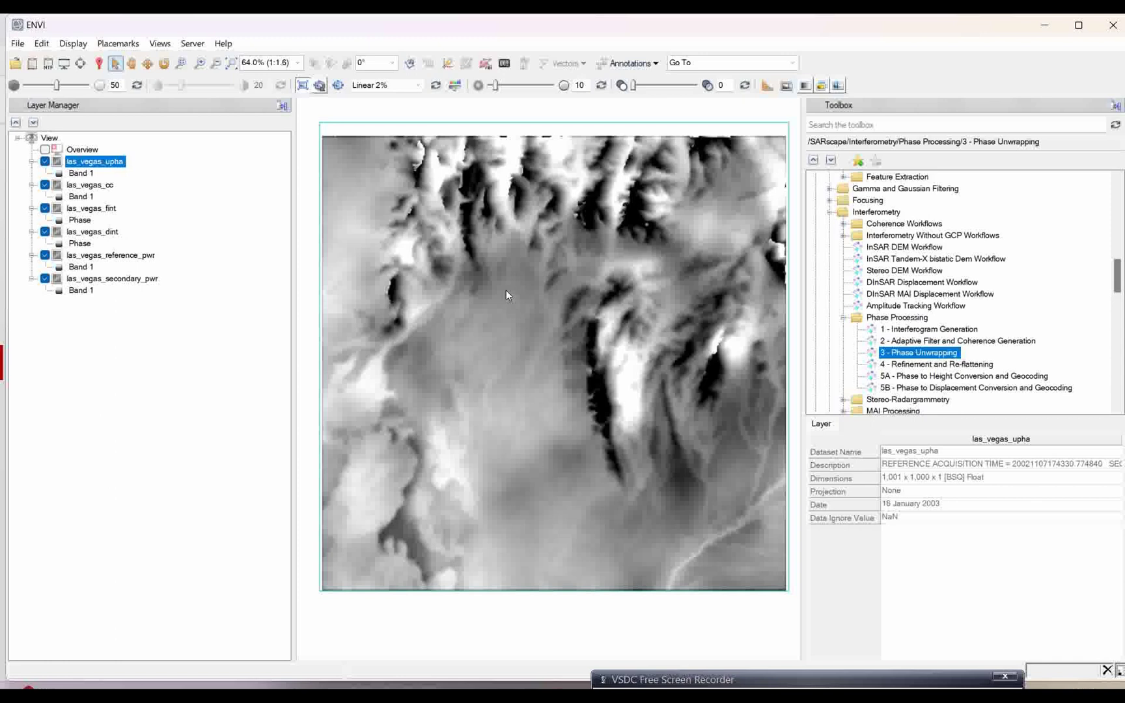
# - Bring las_vegas_secondary_pwr to the top of the layer stack and create a point vector layer named gcps.evf from it
pyautogui.click(102, 281)
pyautogui.moveTo(102, 281); pyautogui.dragTo(101, 162)
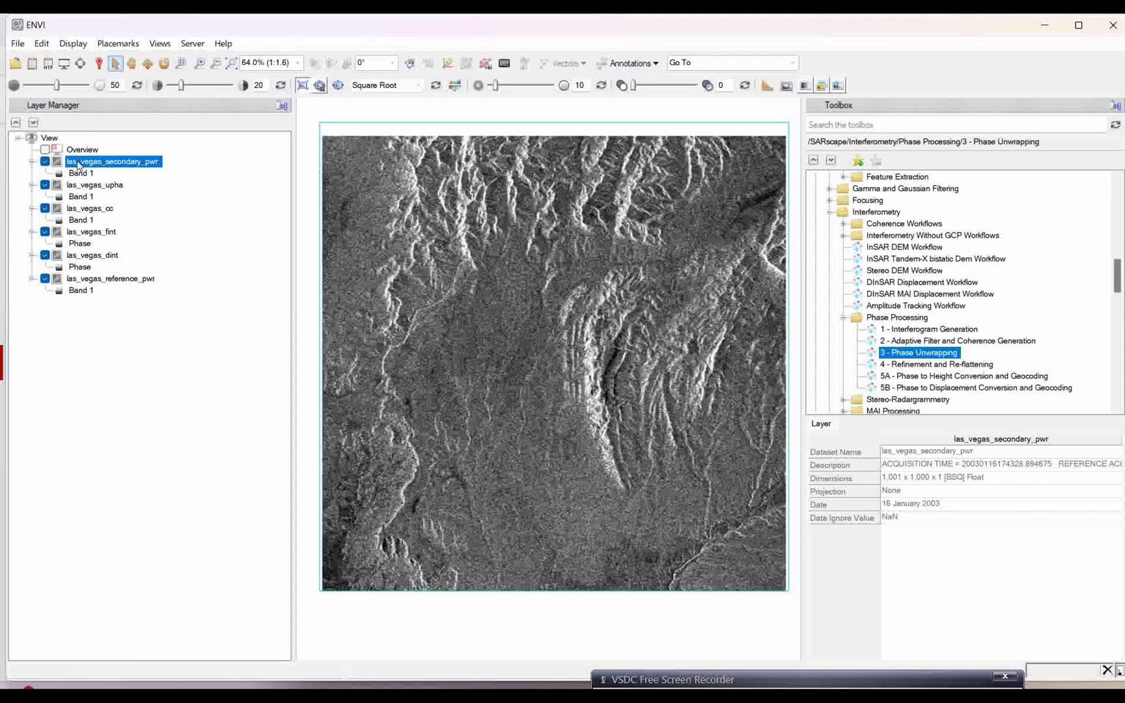
pyautogui.click(18, 44)
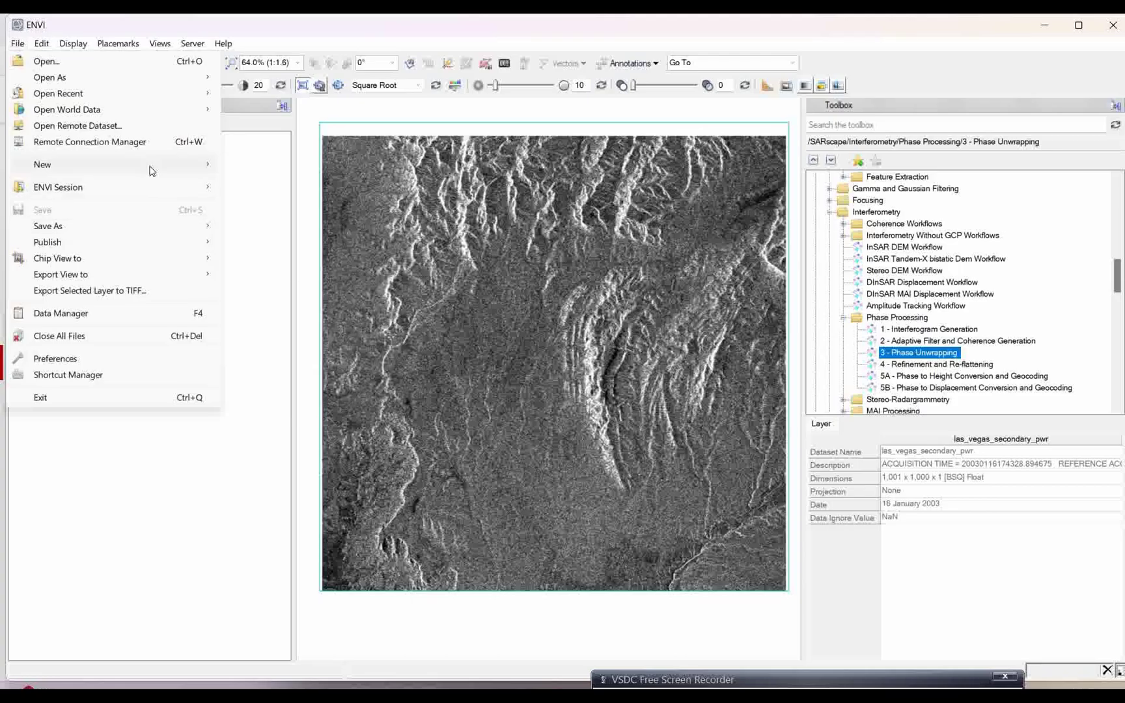
pyautogui.moveTo(151, 170)
pyautogui.click(282, 168)
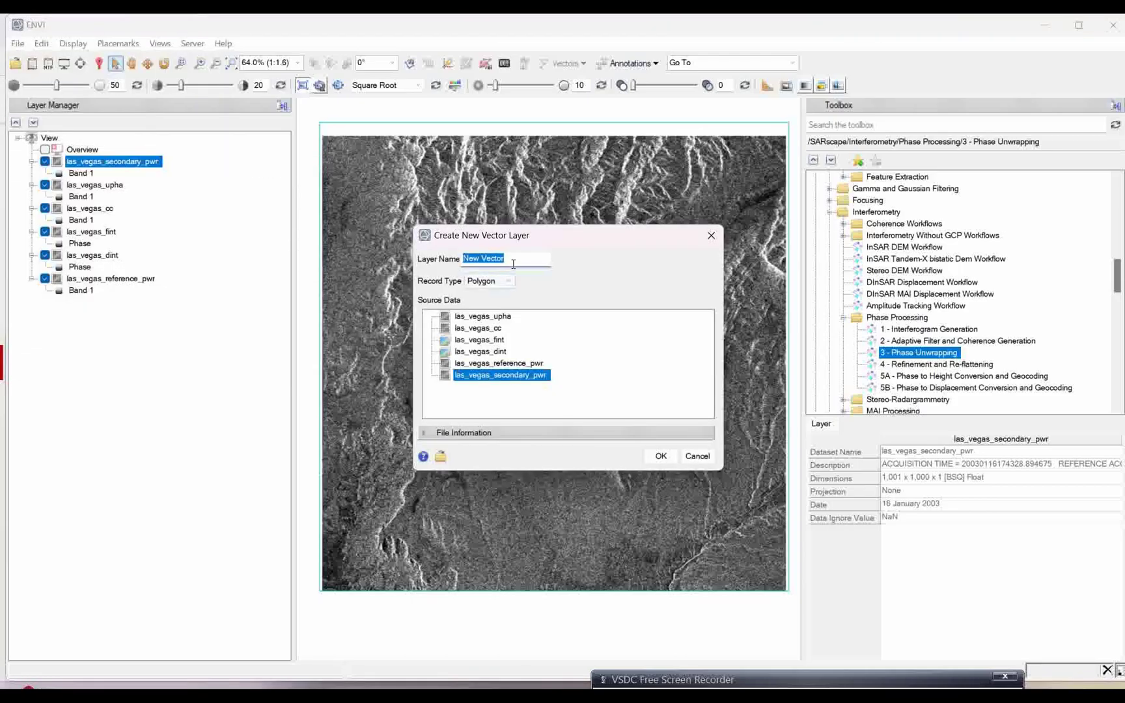
pyautogui.write('gcps.evf')
pyautogui.click(497, 282)
pyautogui.click(487, 295)
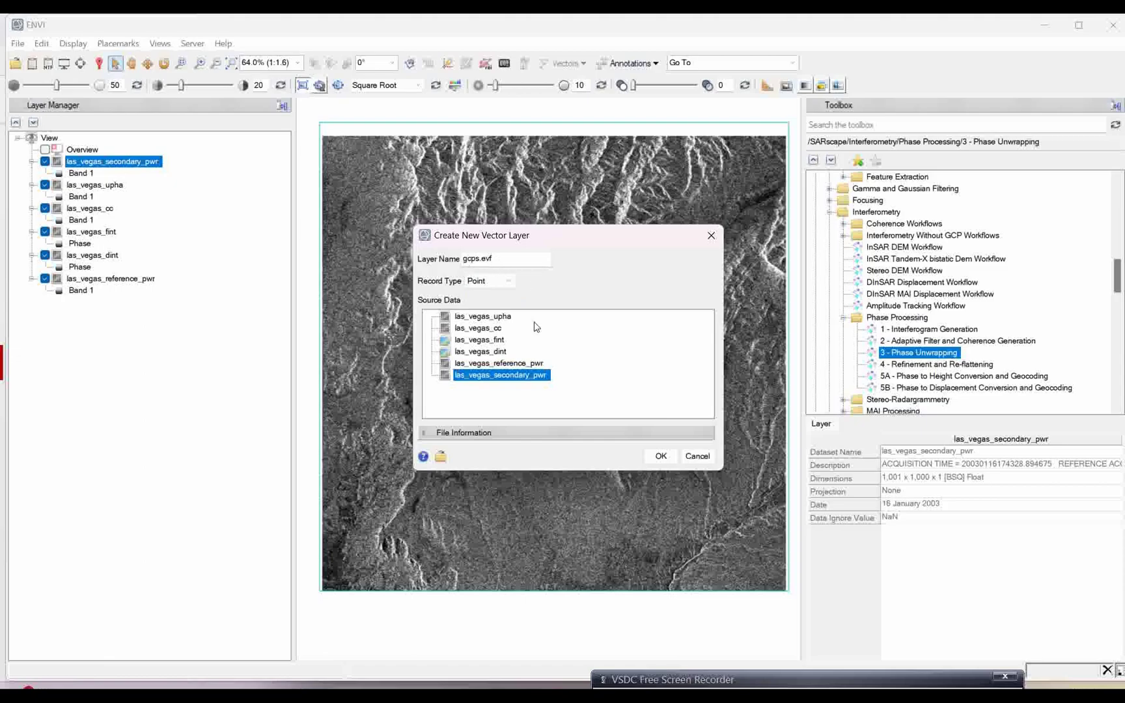
pyautogui.click(660, 456)
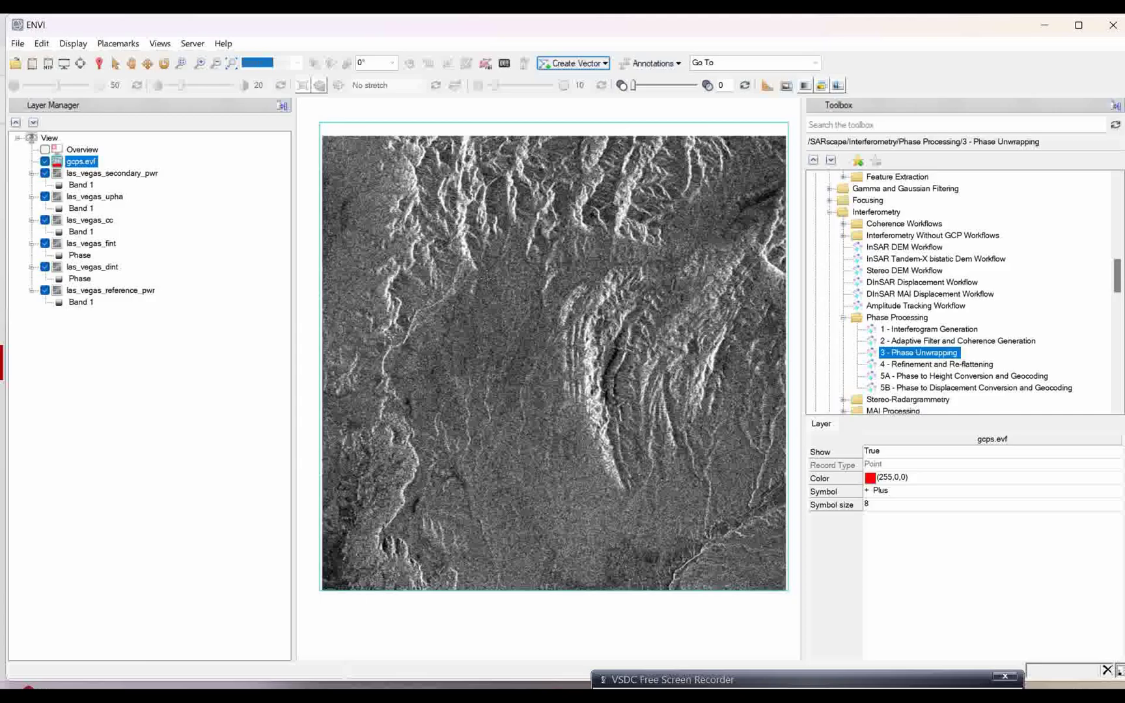
# - Place nine ground control points over the smooth, flat areas of the power image and accept them as individual points
pyautogui.click(476, 368)
pyautogui.click(484, 305)
pyautogui.click(517, 288)
pyautogui.click(341, 244)
pyautogui.rightClick(542, 530)
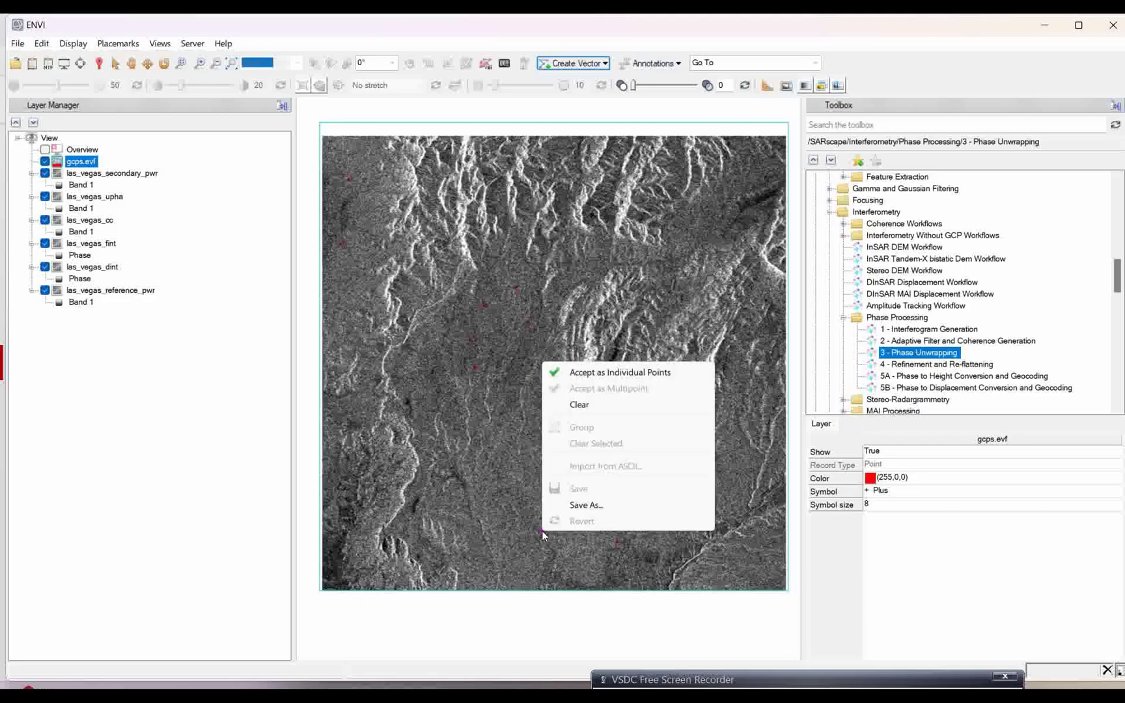
pyautogui.click(584, 375)
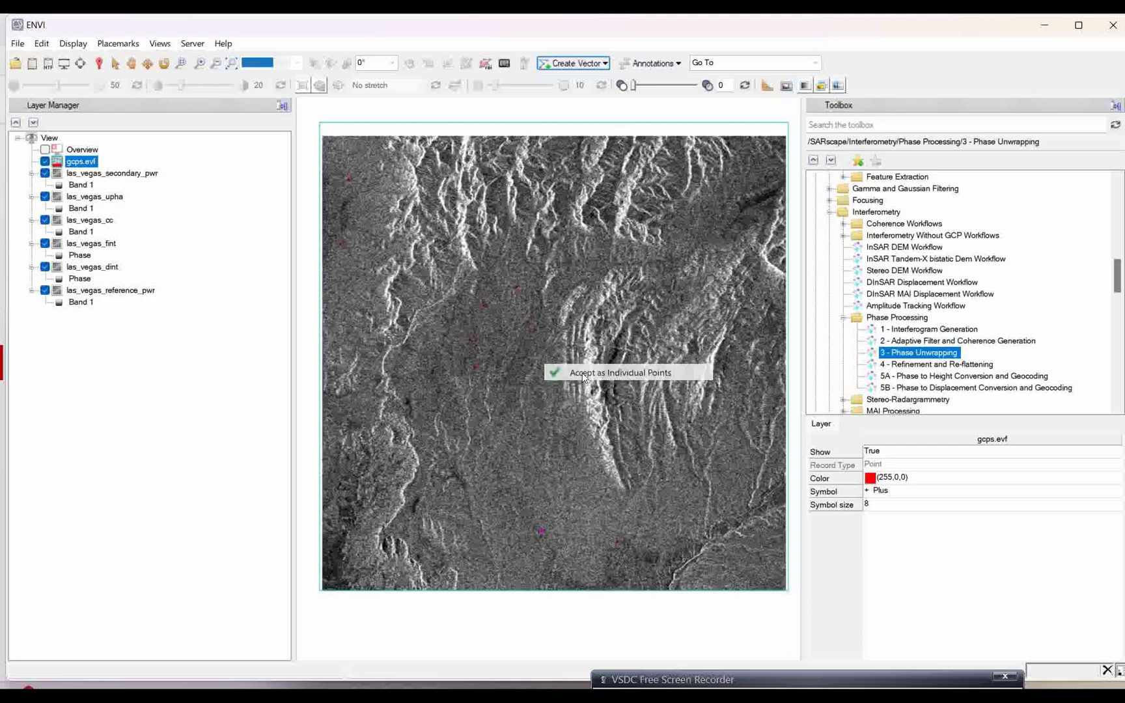
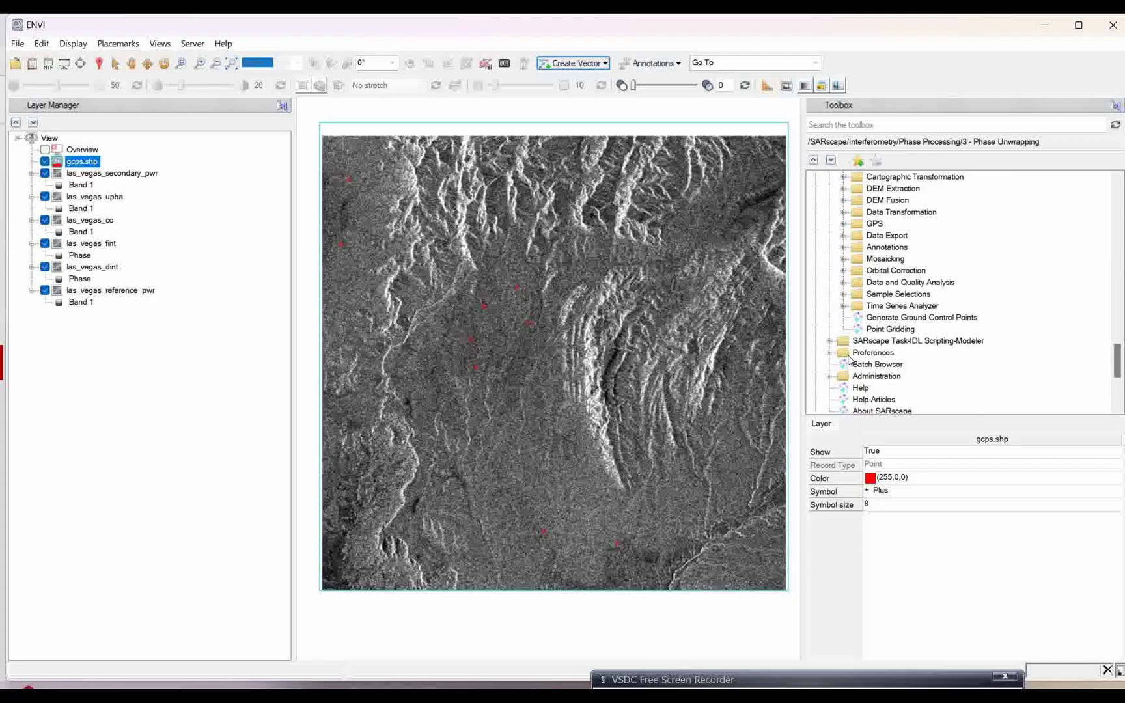
# - Open the Generate Ground Control Points tool and choose las_vegas_secondary_pwr as the reference file
pyautogui.doubleClick(896, 320)
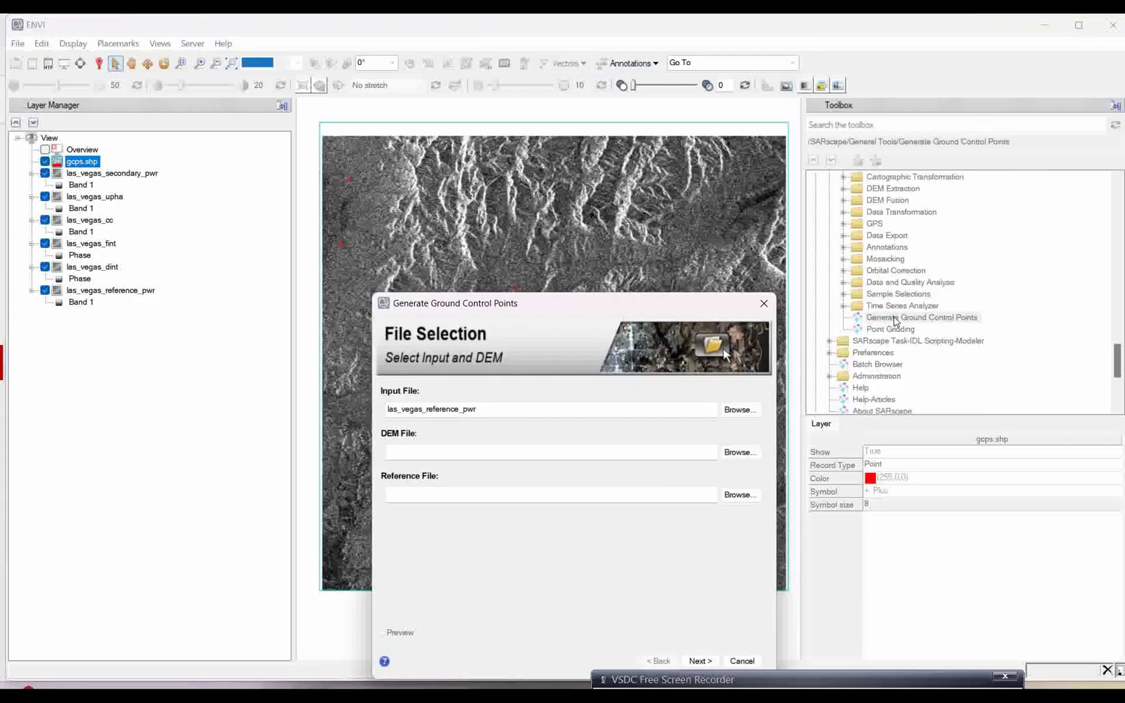
pyautogui.moveTo(538, 309); pyautogui.dragTo(499, 200)
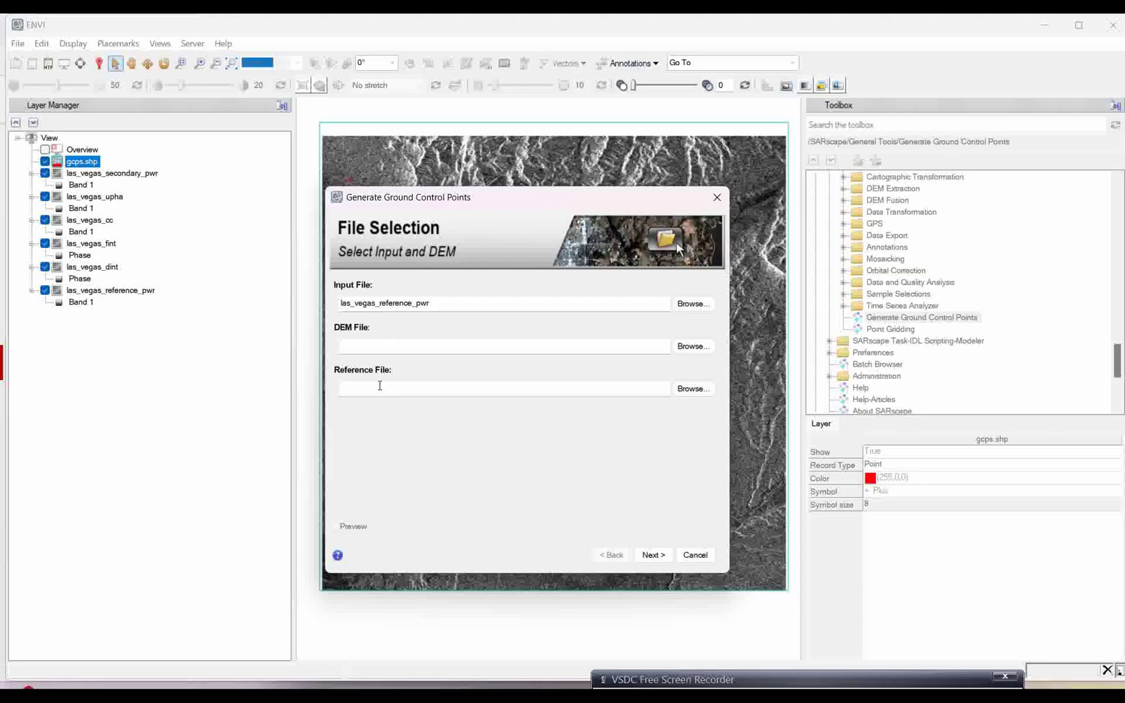
pyautogui.click(694, 390)
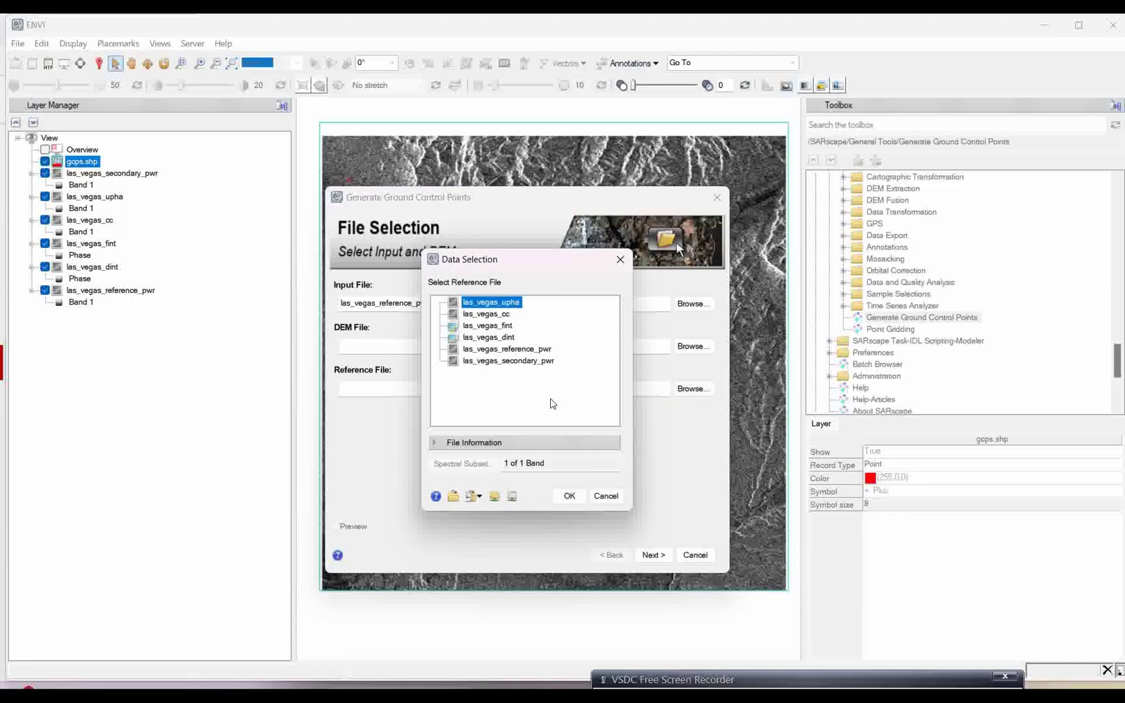
pyautogui.click(475, 362)
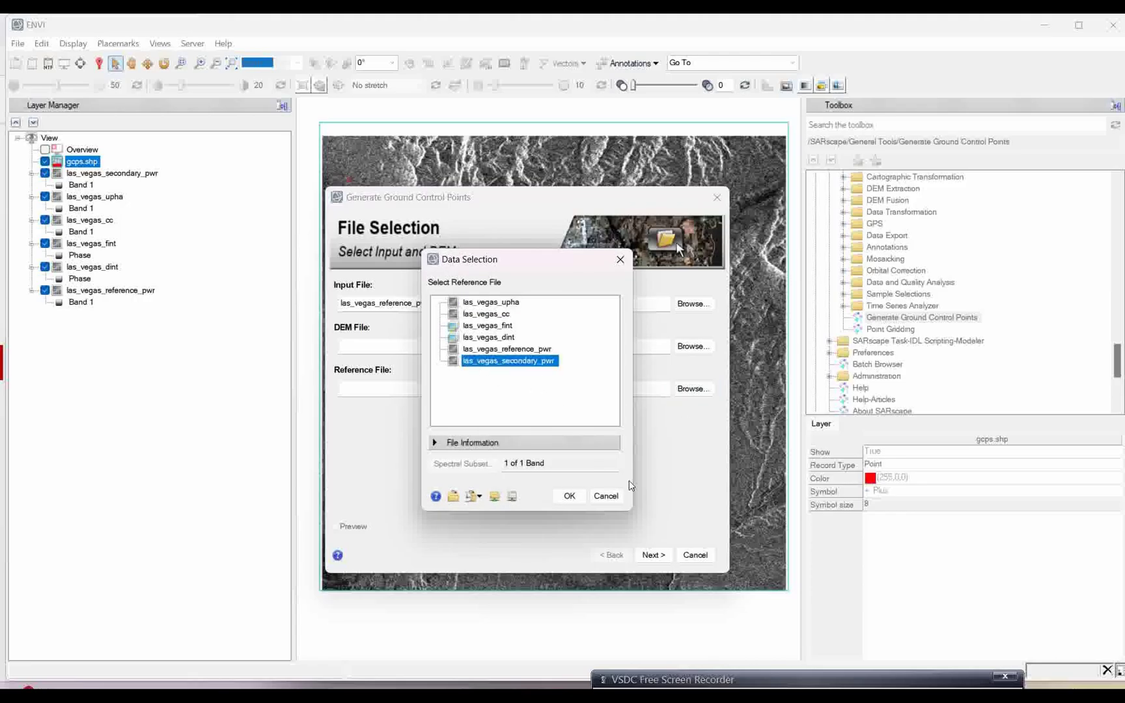
pyautogui.click(569, 497)
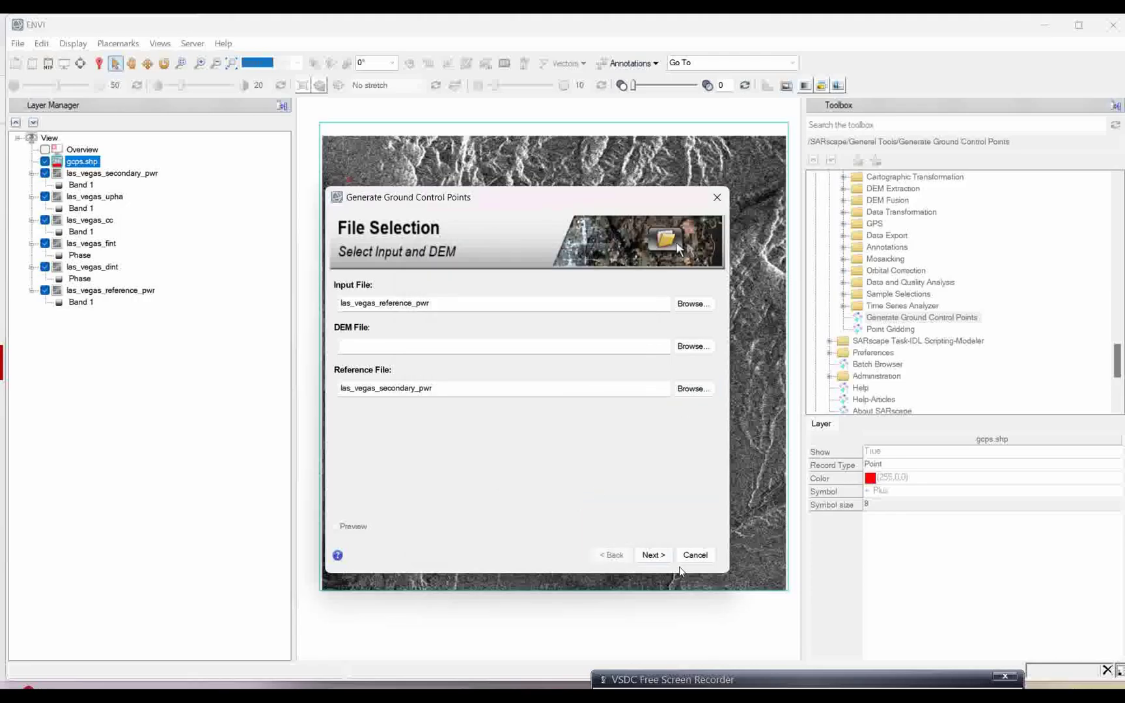
# - Proceed to the GCP selection stage and import the ground control points from gcps.shp in the ENVI demo practice folder
pyautogui.click(656, 556)
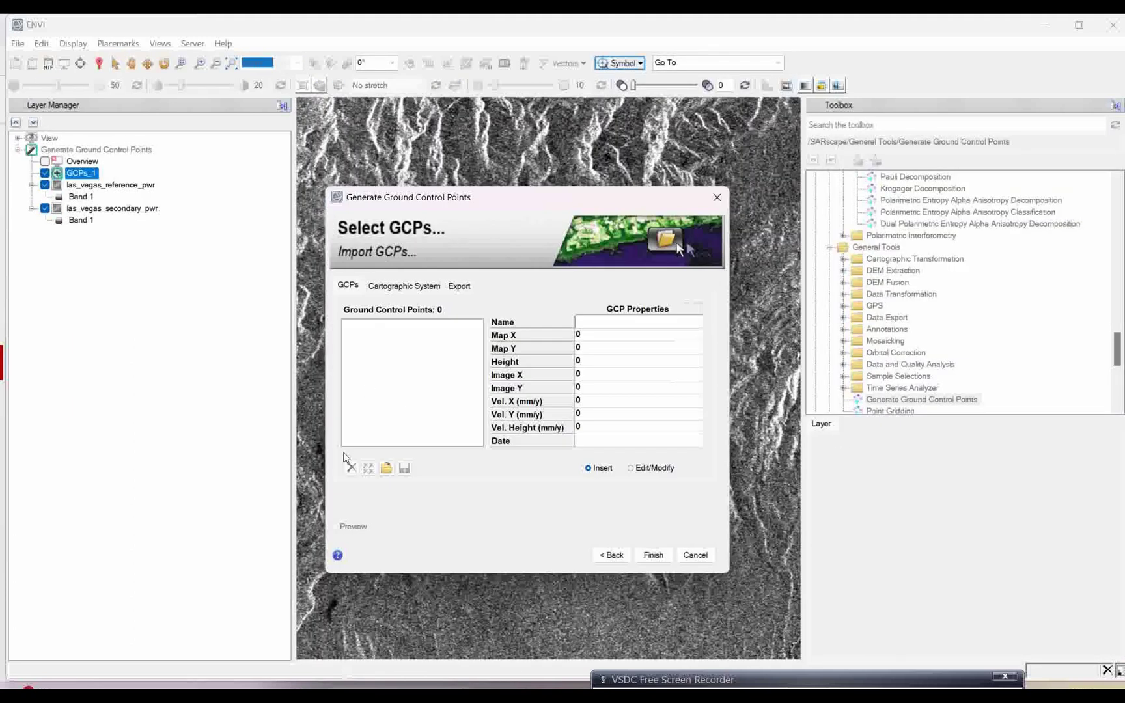
pyautogui.click(387, 469)
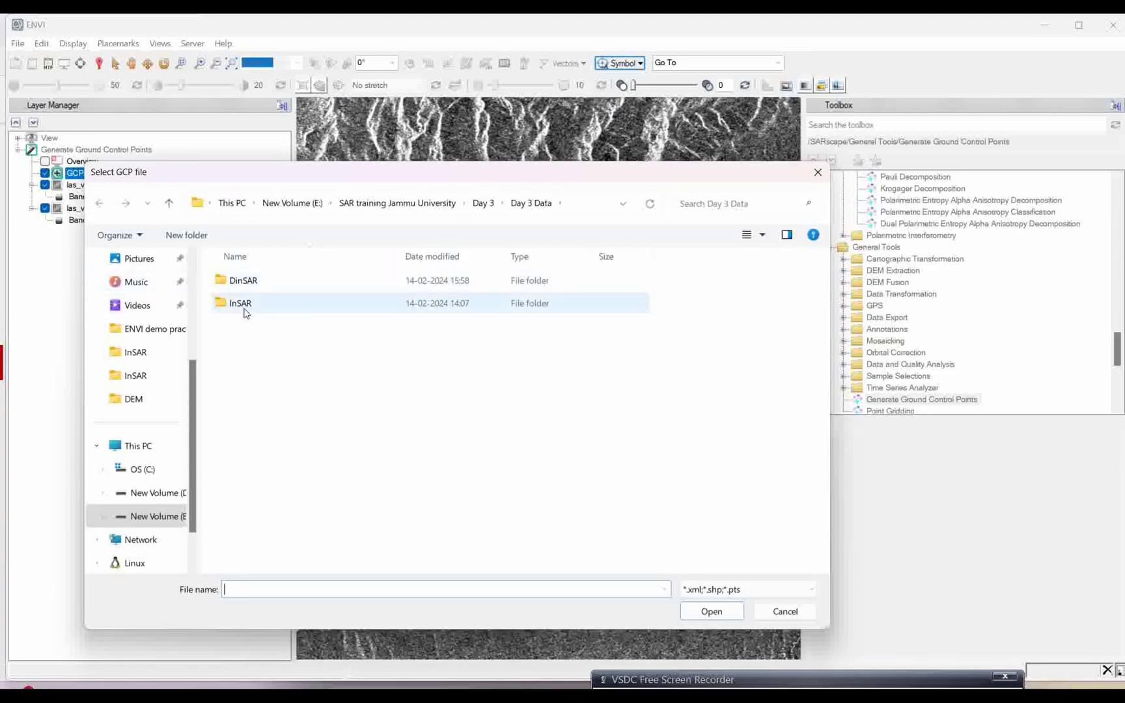
pyautogui.doubleClick(241, 304)
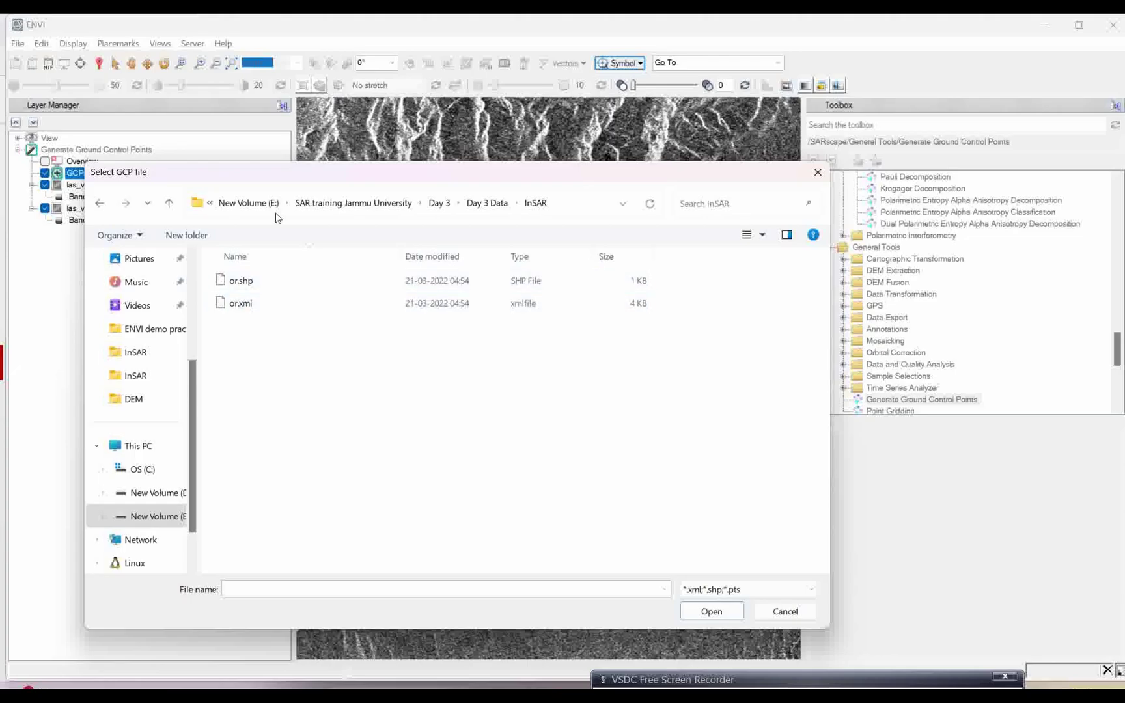
pyautogui.click(99, 204)
pyautogui.click(141, 518)
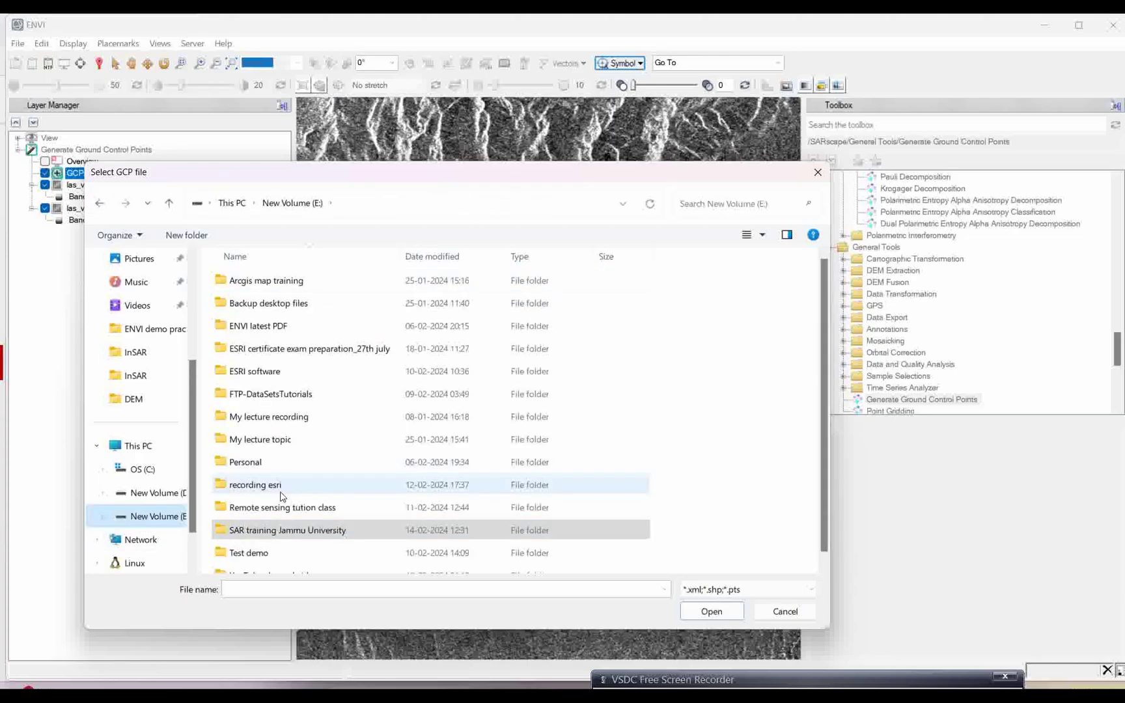
pyautogui.scroll(-1, 267, 544)
pyautogui.doubleClick(256, 544)
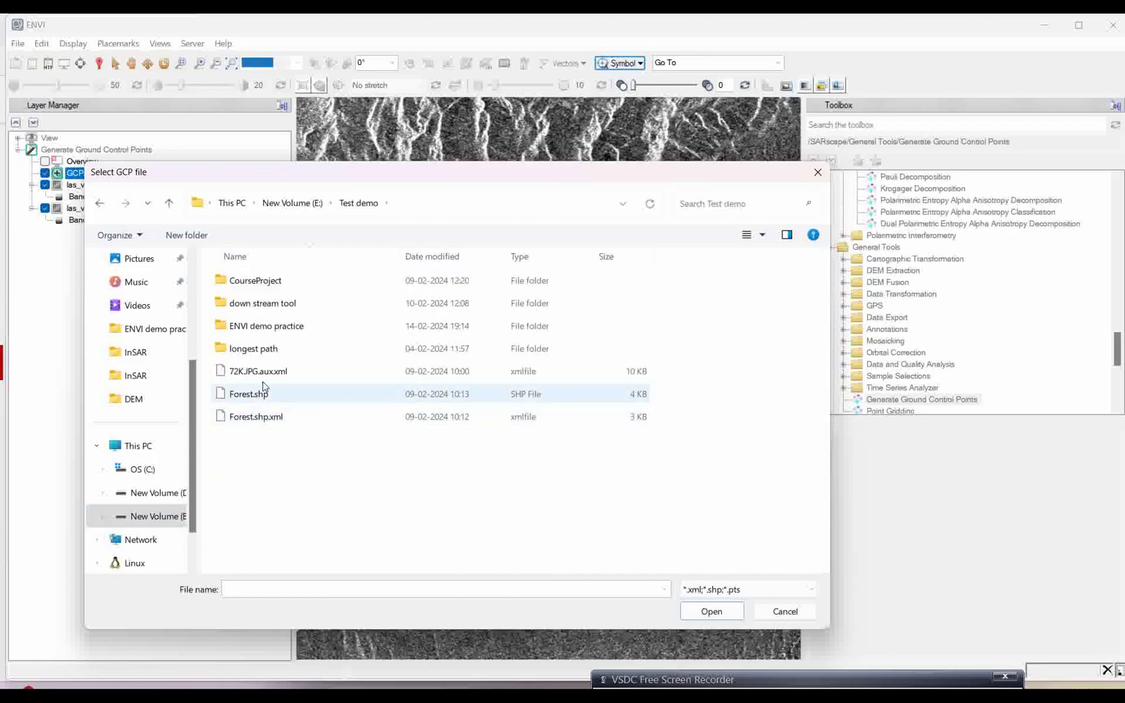
pyautogui.doubleClick(255, 325)
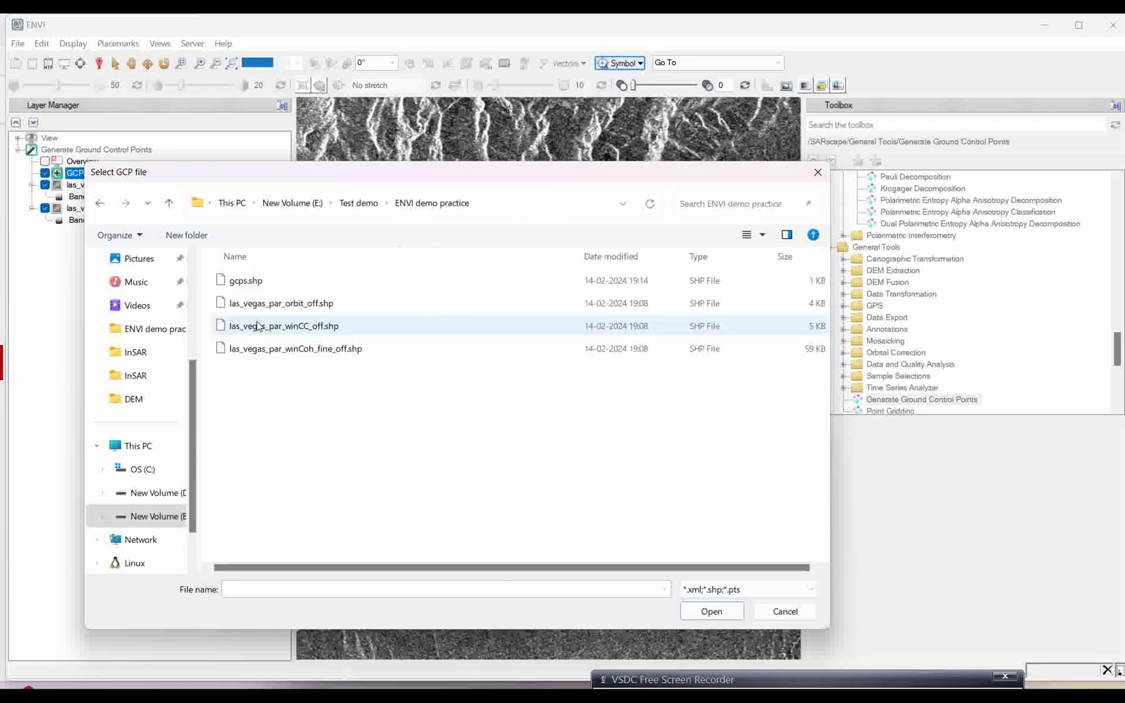
pyautogui.click(241, 290)
pyautogui.click(712, 613)
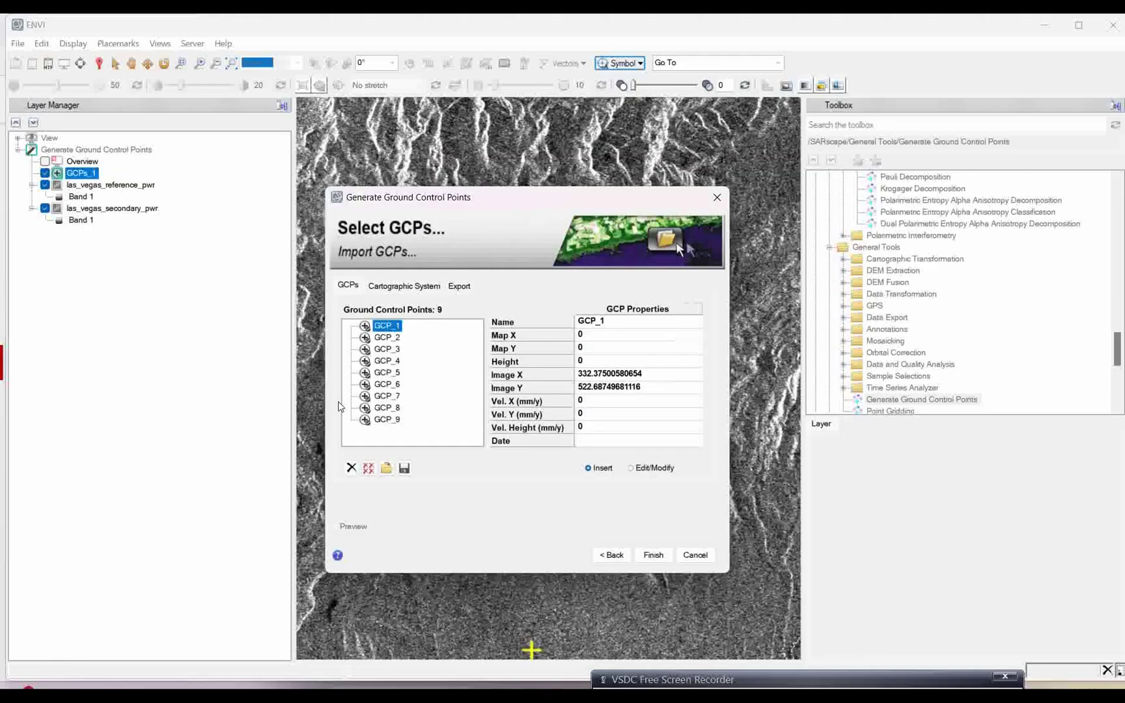
# - Review the GCPs' cartographic system and export them to las_vegas_reference_pwr_gcps.xml
pyautogui.click(415, 290)
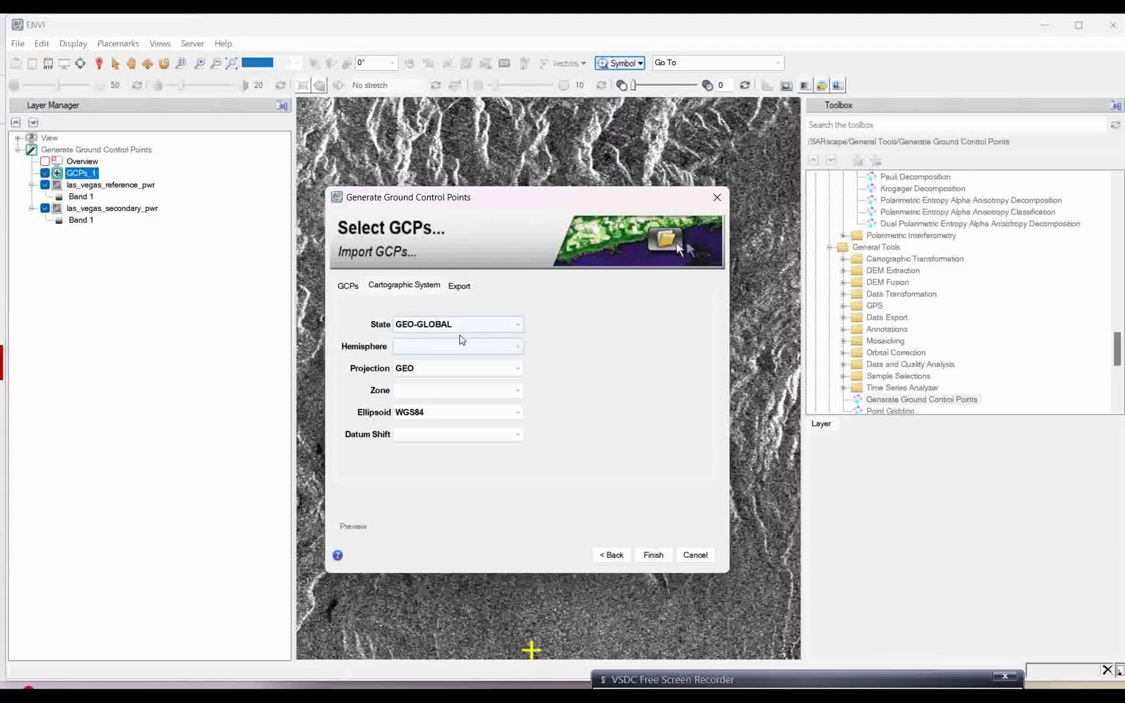
pyautogui.click(460, 289)
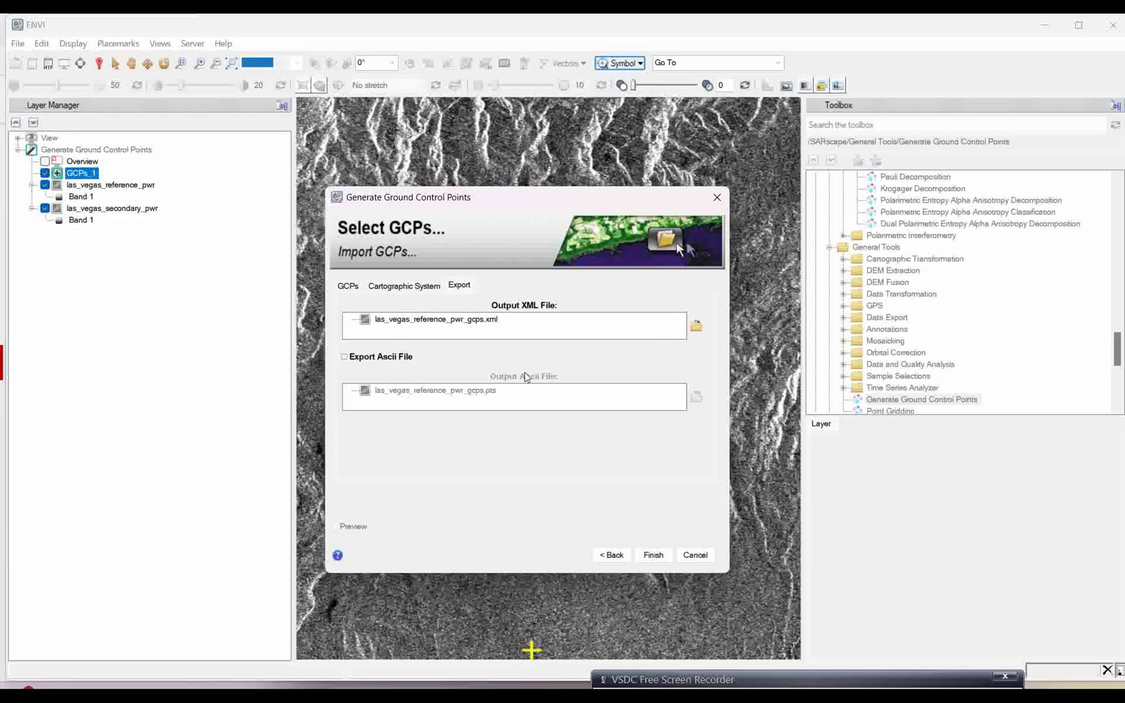
pyautogui.click(655, 558)
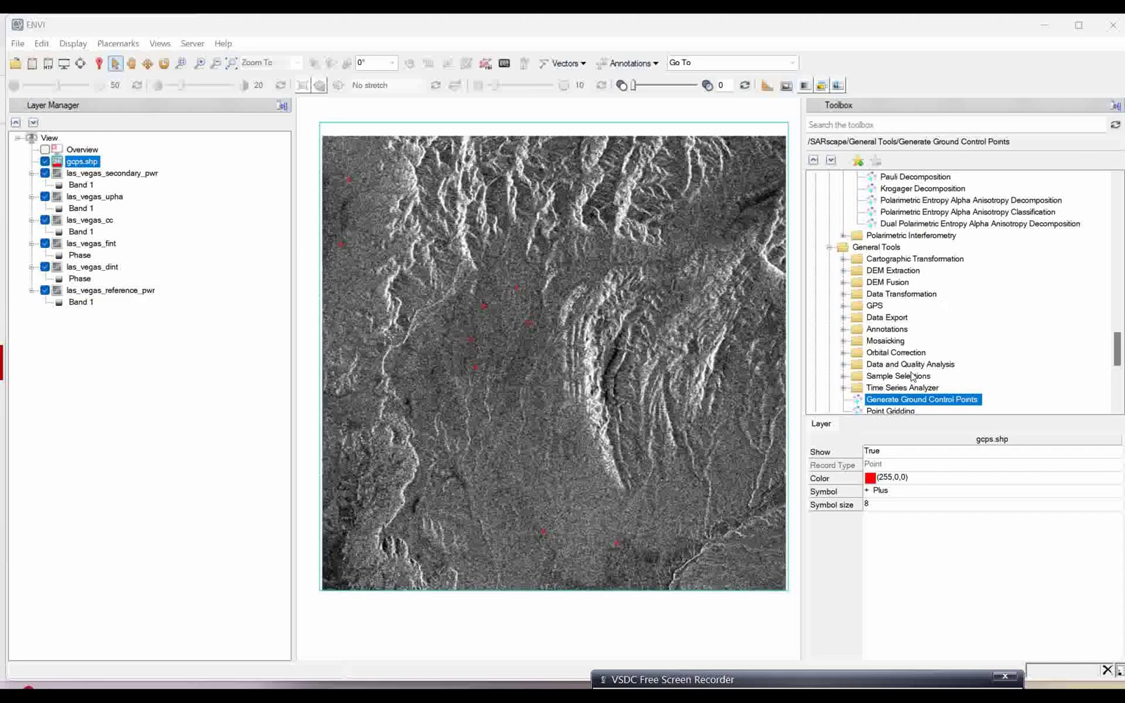
# - Open the Refinement and Re-flattening tool and load las_vegas_cc from the ENVI demo practice folder as the coherence file
pyautogui.scroll(8, 914, 377)
pyautogui.scroll(4, 923, 336)
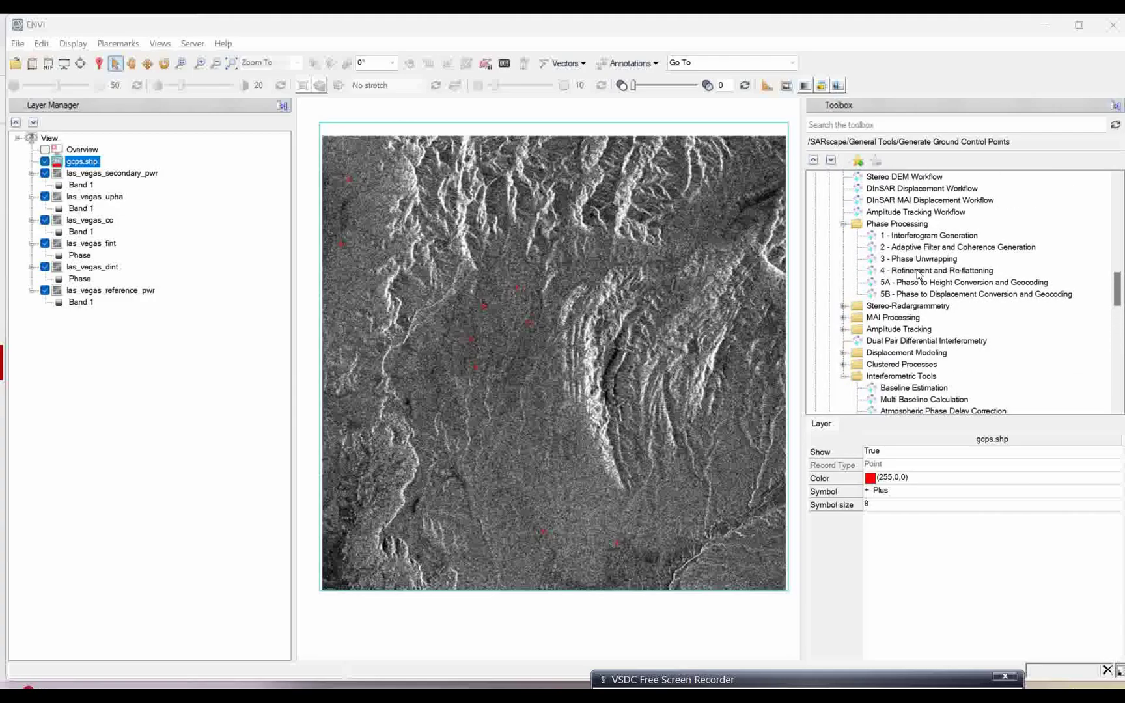
pyautogui.doubleClick(918, 272)
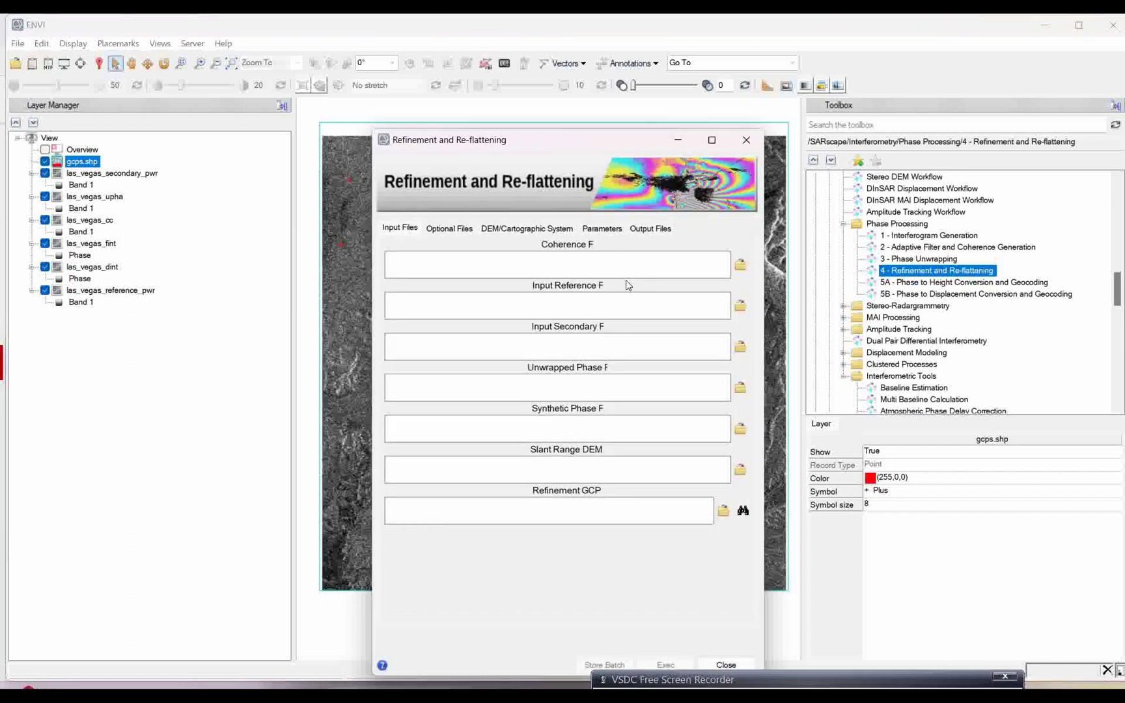
pyautogui.moveTo(523, 140); pyautogui.dragTo(493, 140)
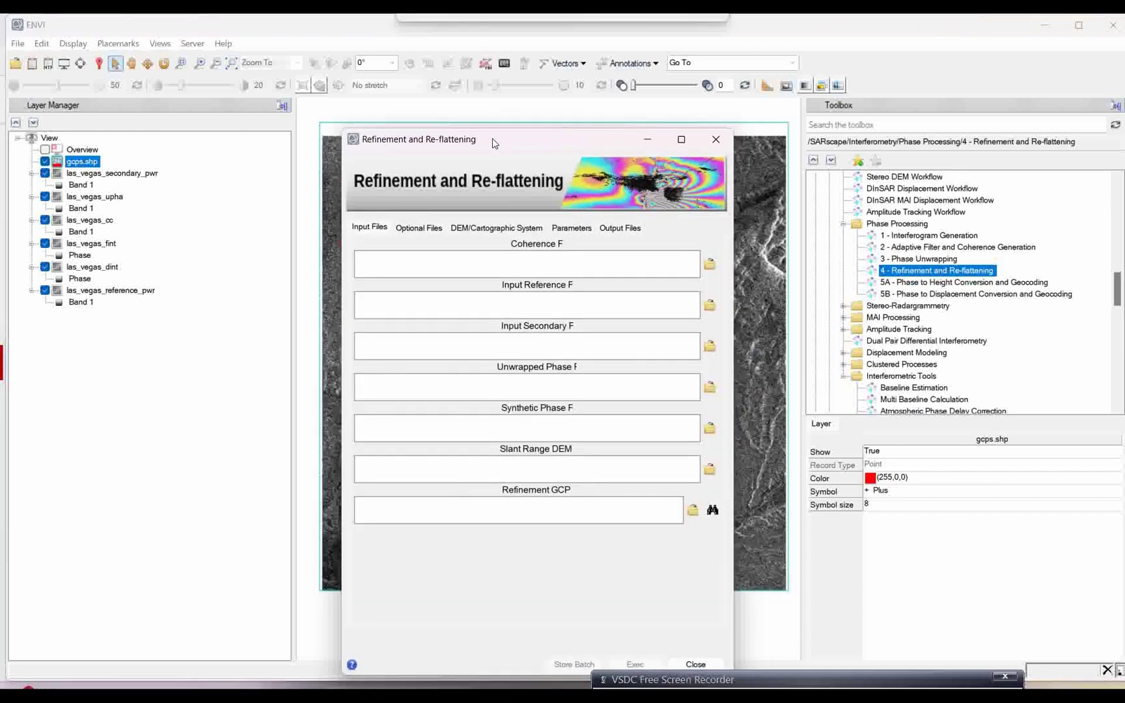
pyautogui.click(710, 267)
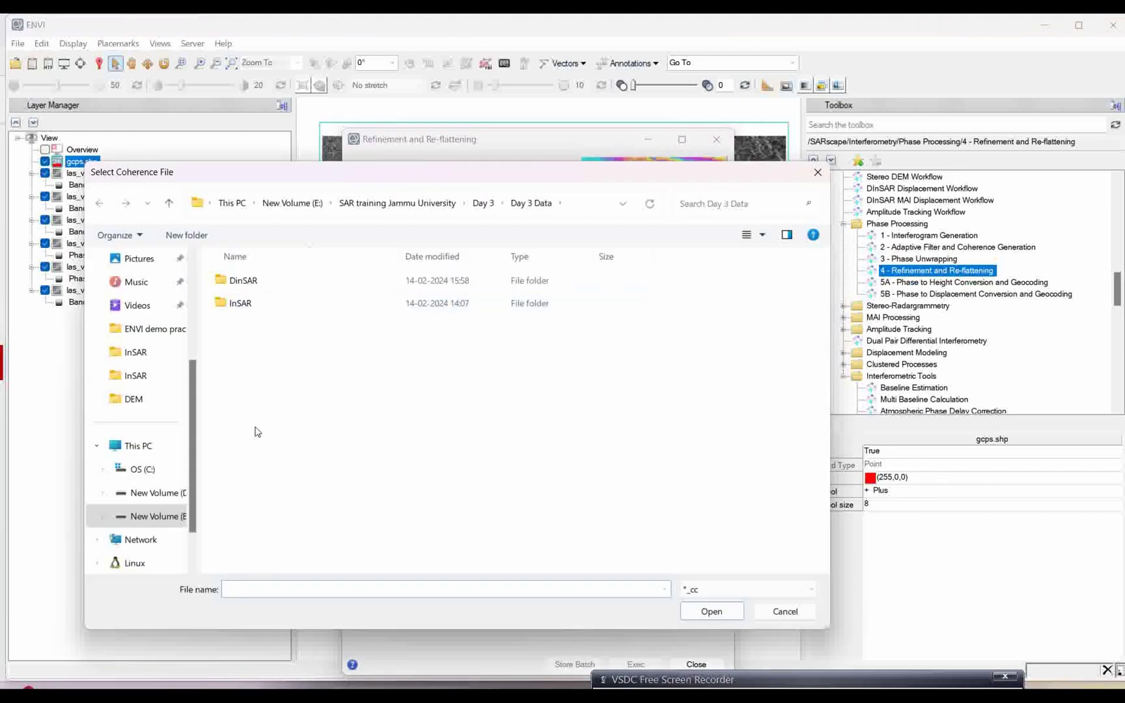
pyautogui.click(157, 517)
pyautogui.scroll(-1, 254, 541)
pyautogui.doubleClick(252, 540)
pyautogui.doubleClick(259, 331)
pyautogui.click(264, 282)
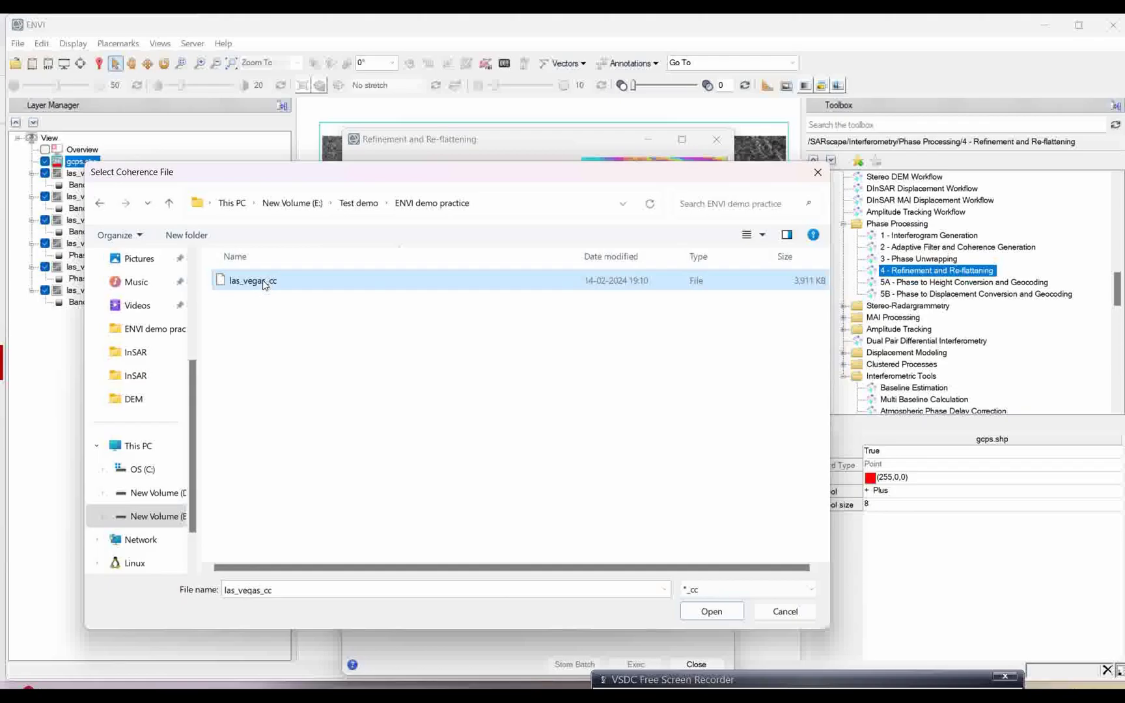
pyautogui.click(711, 612)
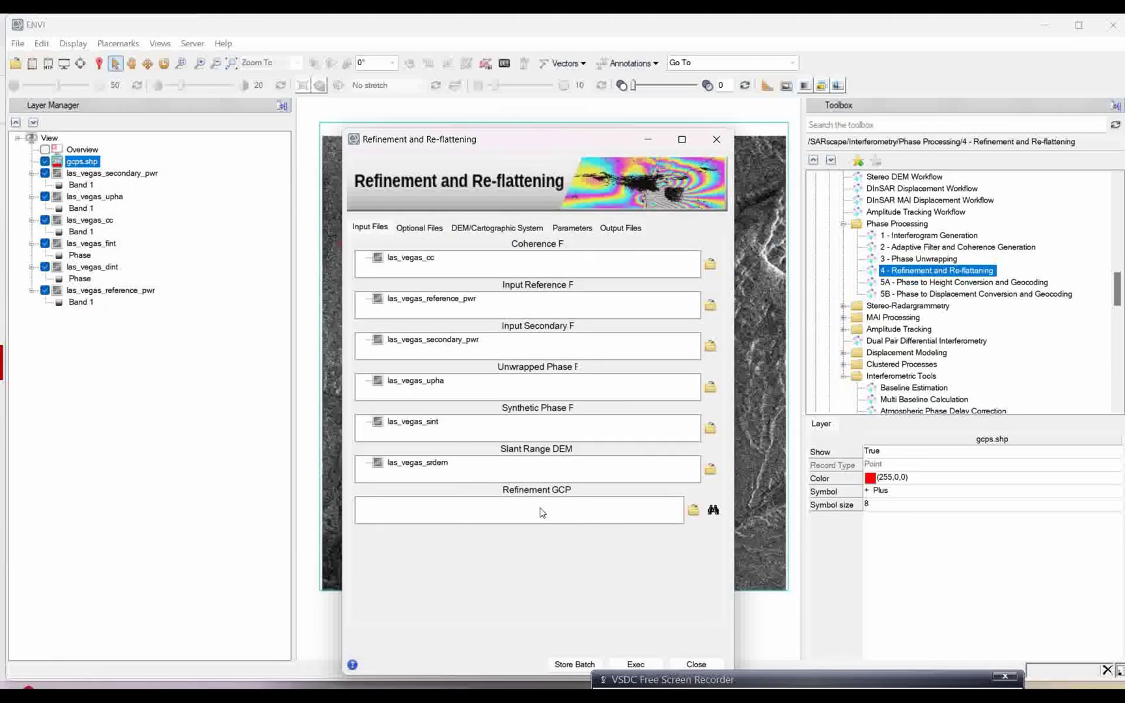
# - Set las_vegas_reference_pwr_gcps.xml as the refinement GCP file
pyautogui.click(693, 511)
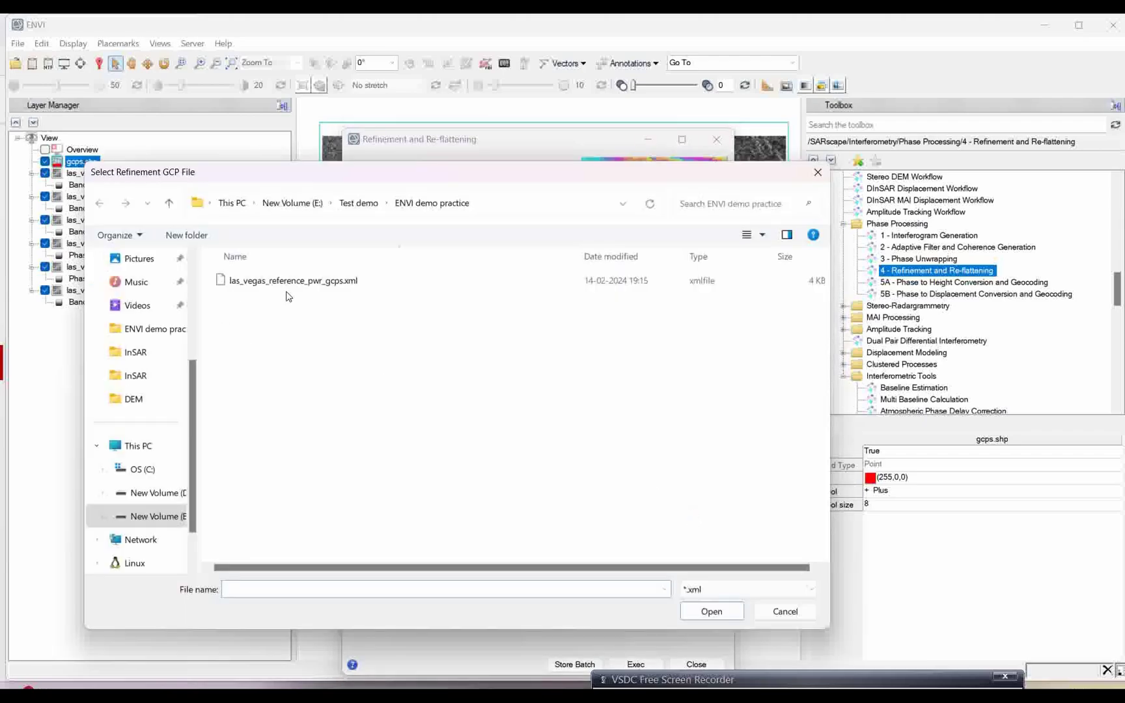
pyautogui.click(283, 289)
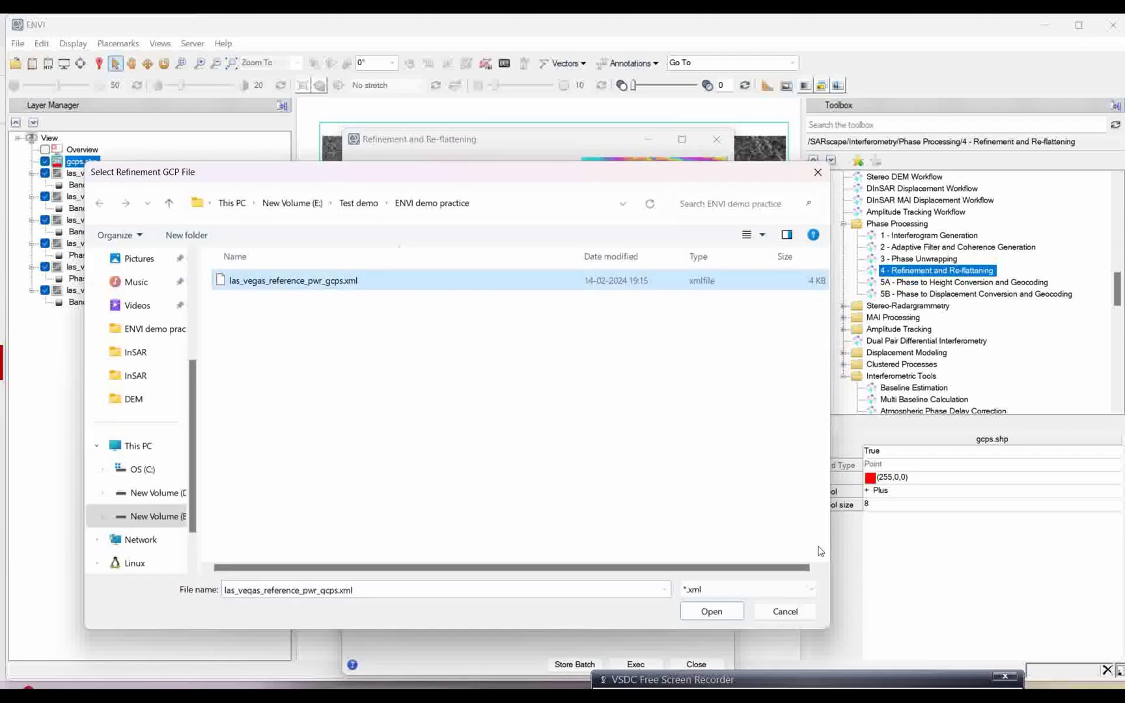
pyautogui.click(723, 612)
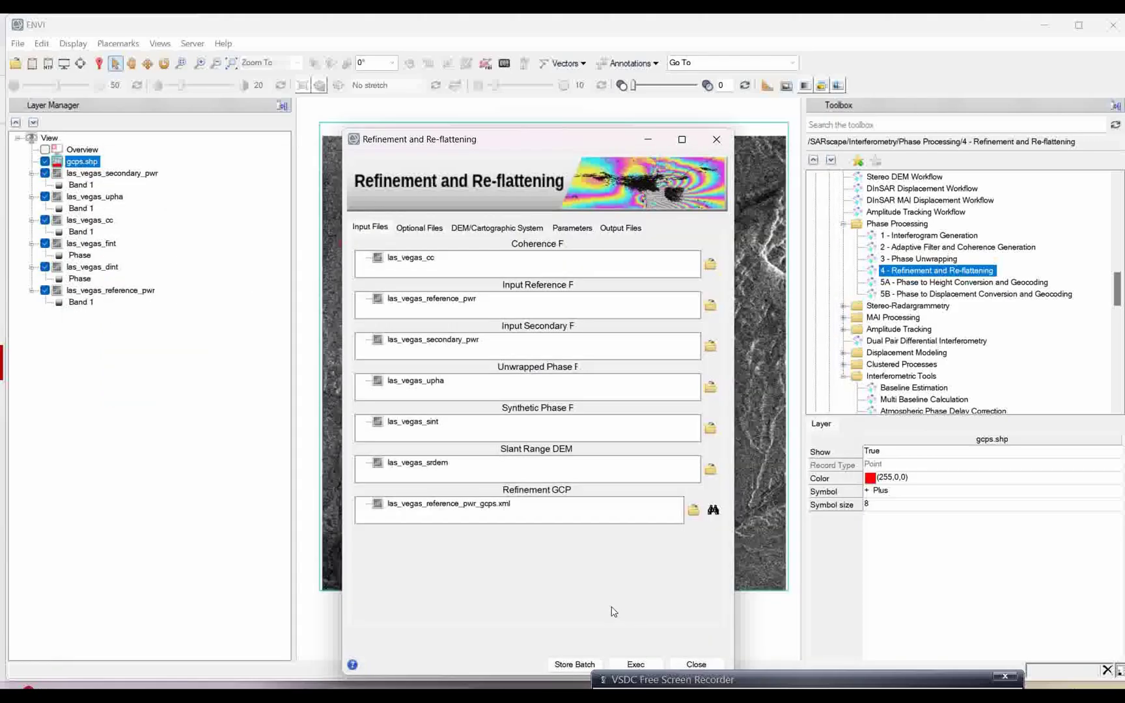
# - Check the optional interferogram file and set start_dem from the Day 3 Data InSAR folder as the DEM file
pyautogui.click(419, 232)
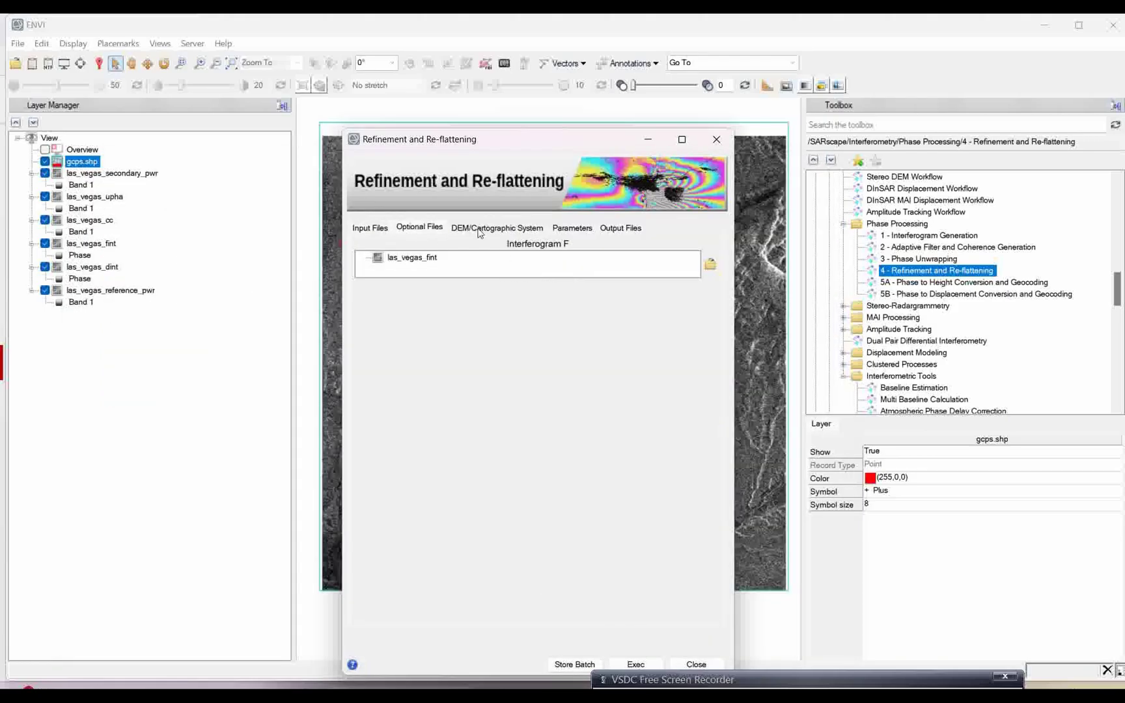
pyautogui.click(490, 231)
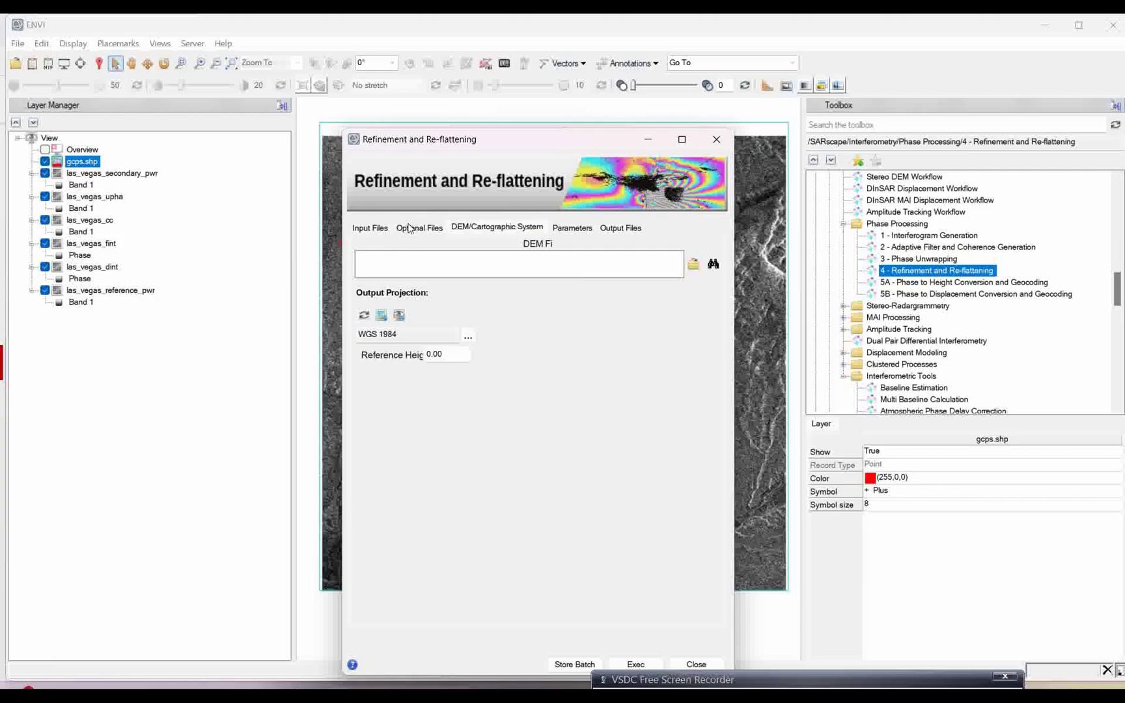
pyautogui.click(409, 229)
pyautogui.click(476, 229)
pyautogui.click(694, 265)
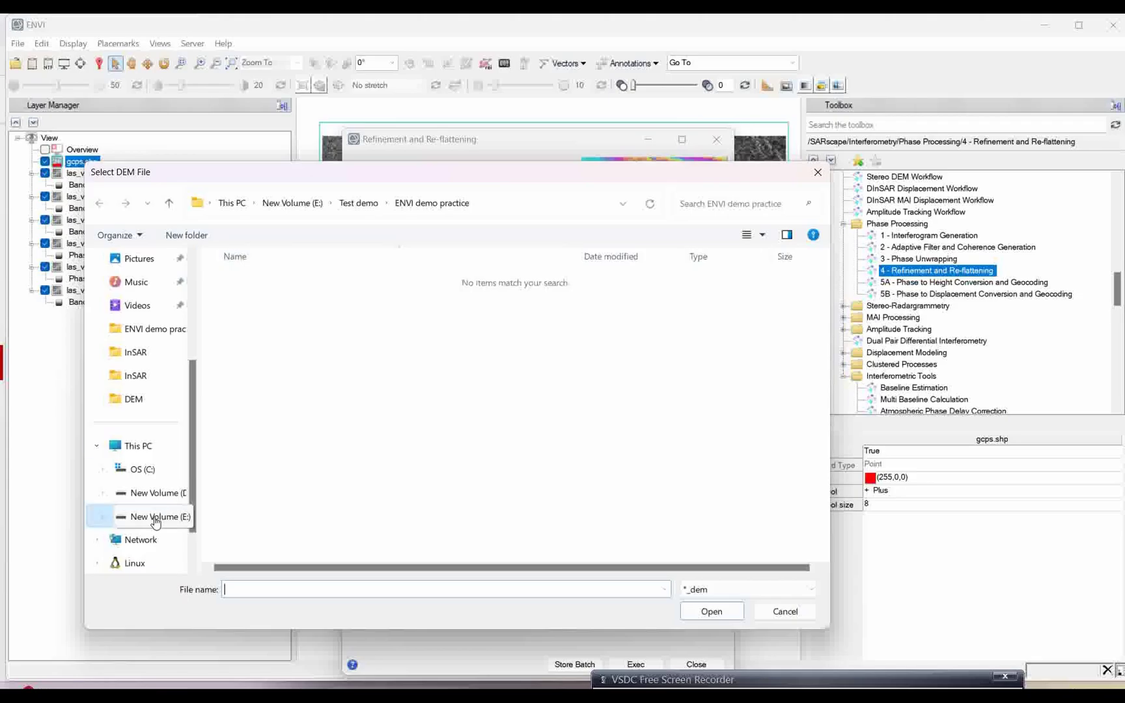
pyautogui.click(155, 521)
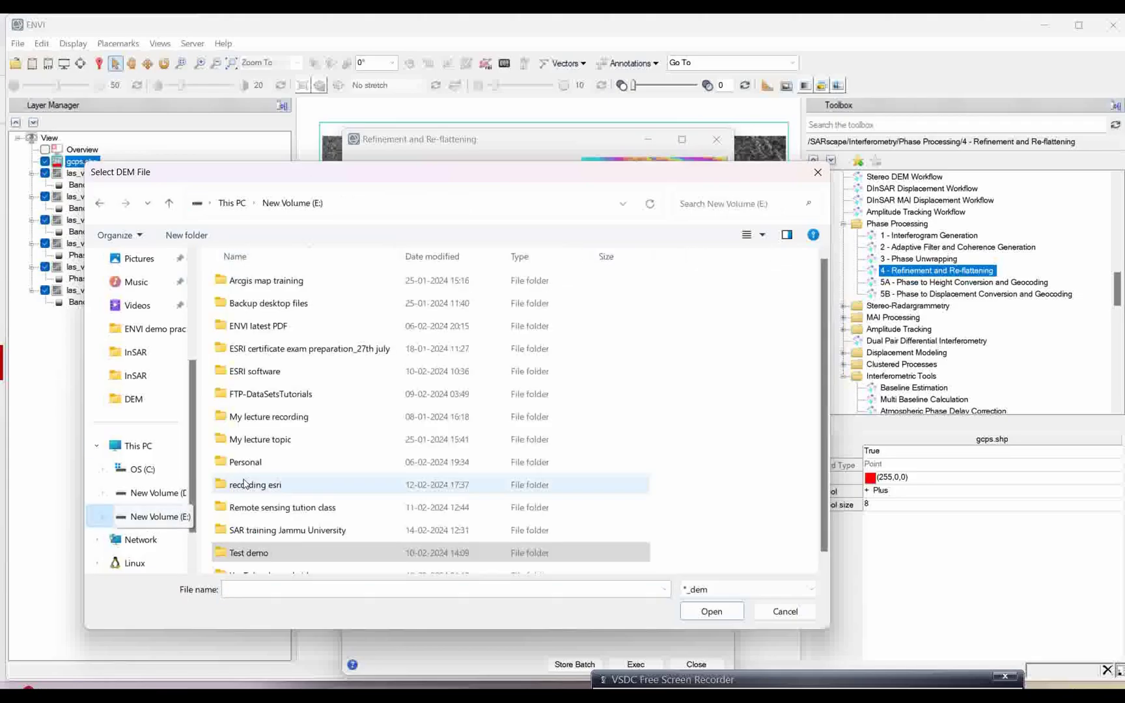
pyautogui.doubleClick(263, 553)
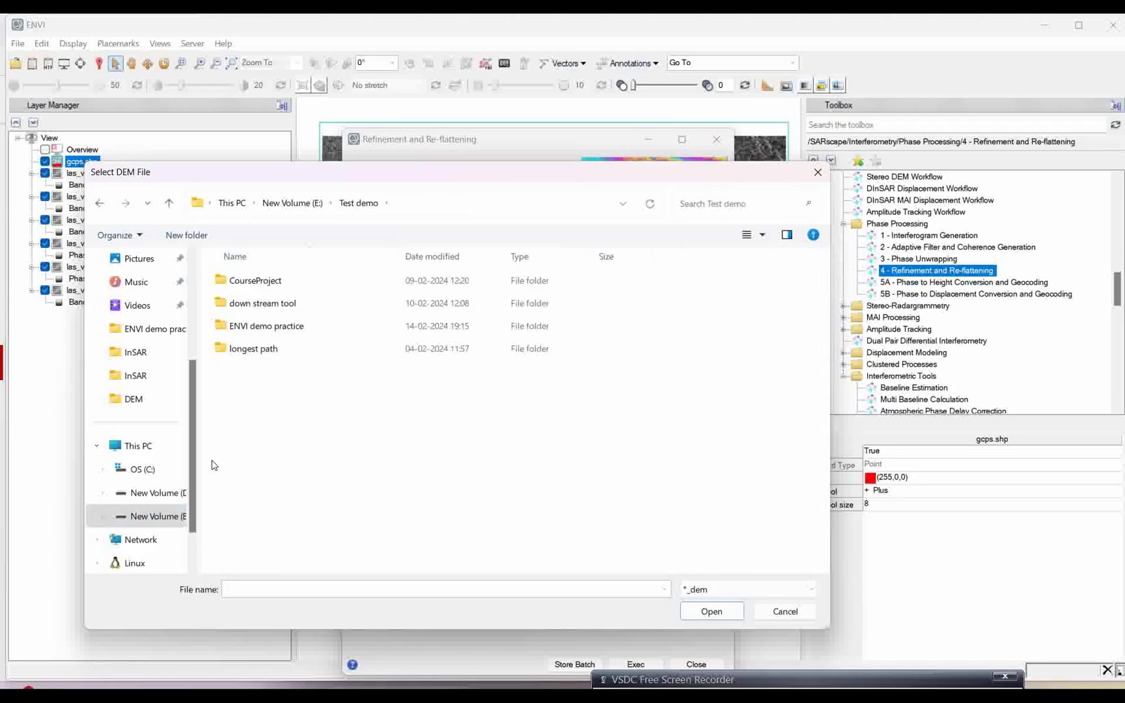
pyautogui.click(156, 521)
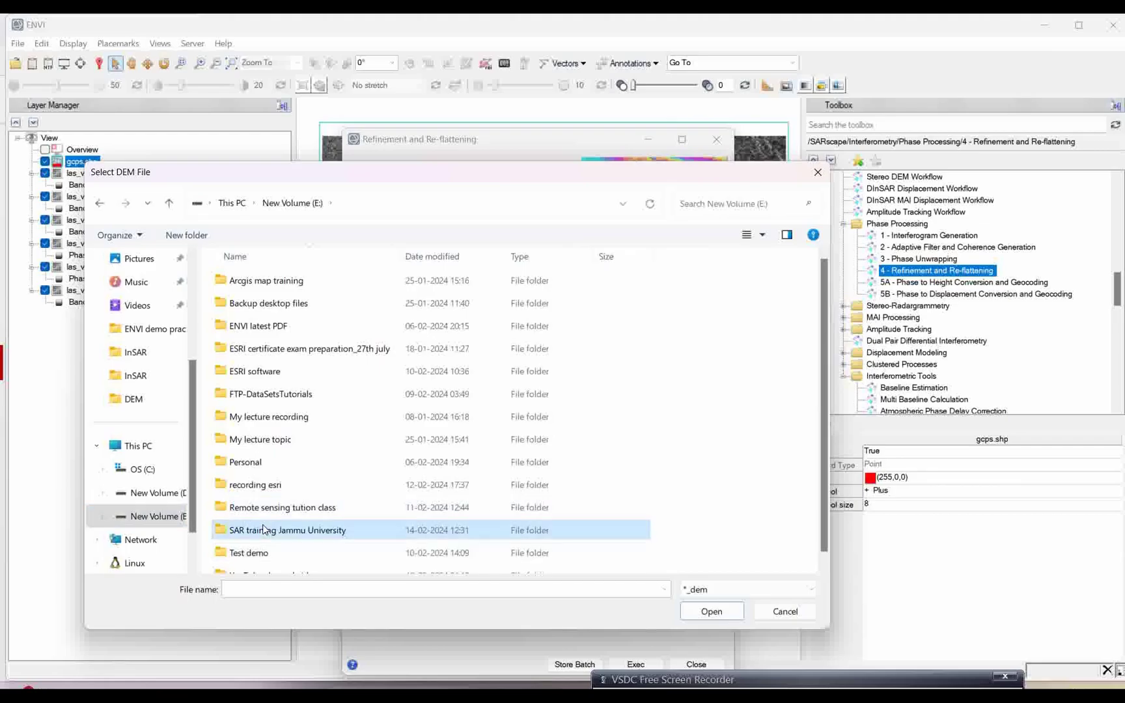
pyautogui.doubleClick(263, 527)
pyautogui.doubleClick(256, 329)
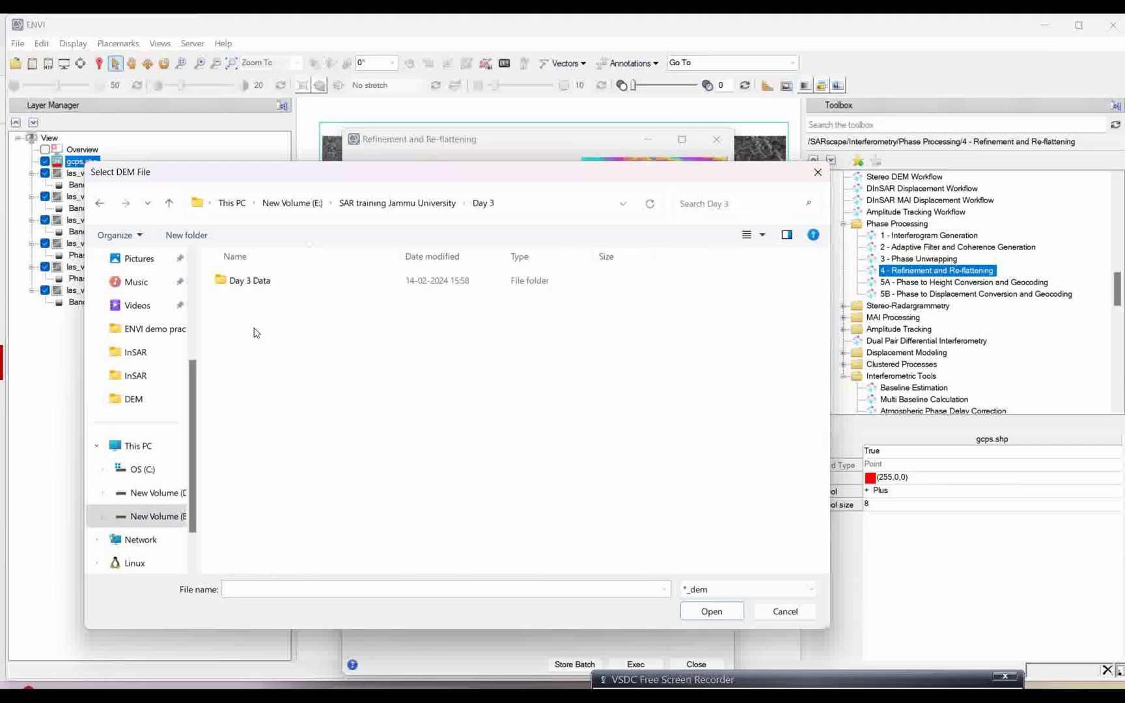
pyautogui.doubleClick(253, 288)
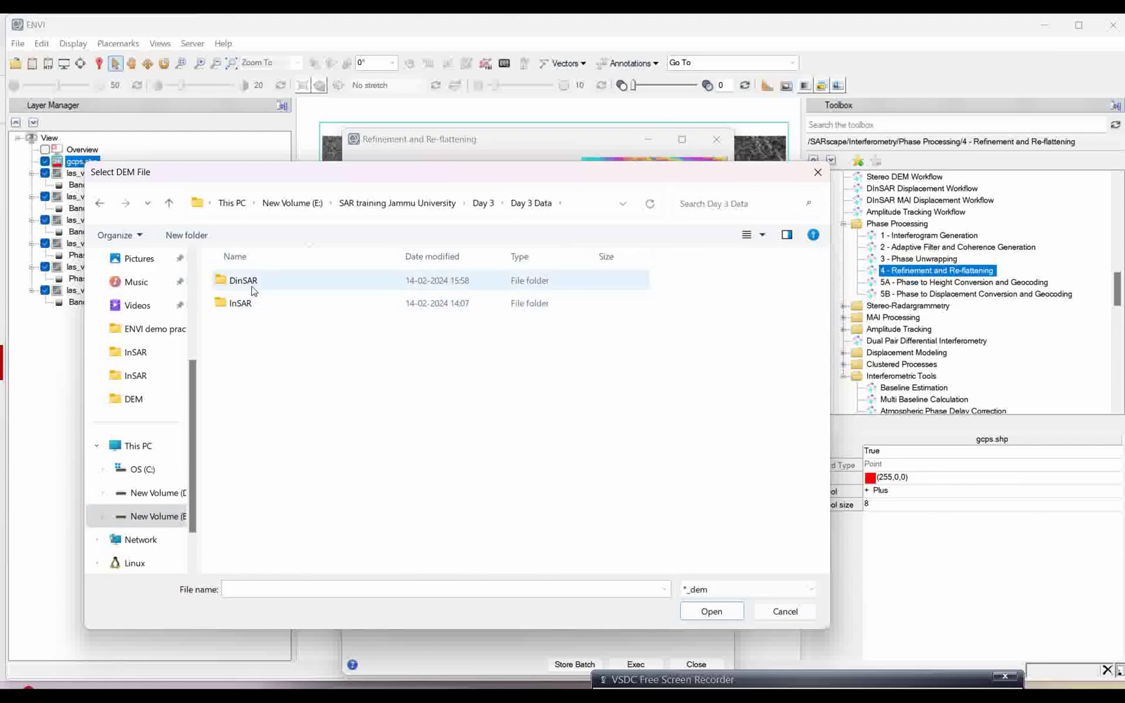
pyautogui.doubleClick(249, 307)
pyautogui.click(255, 287)
pyautogui.click(719, 618)
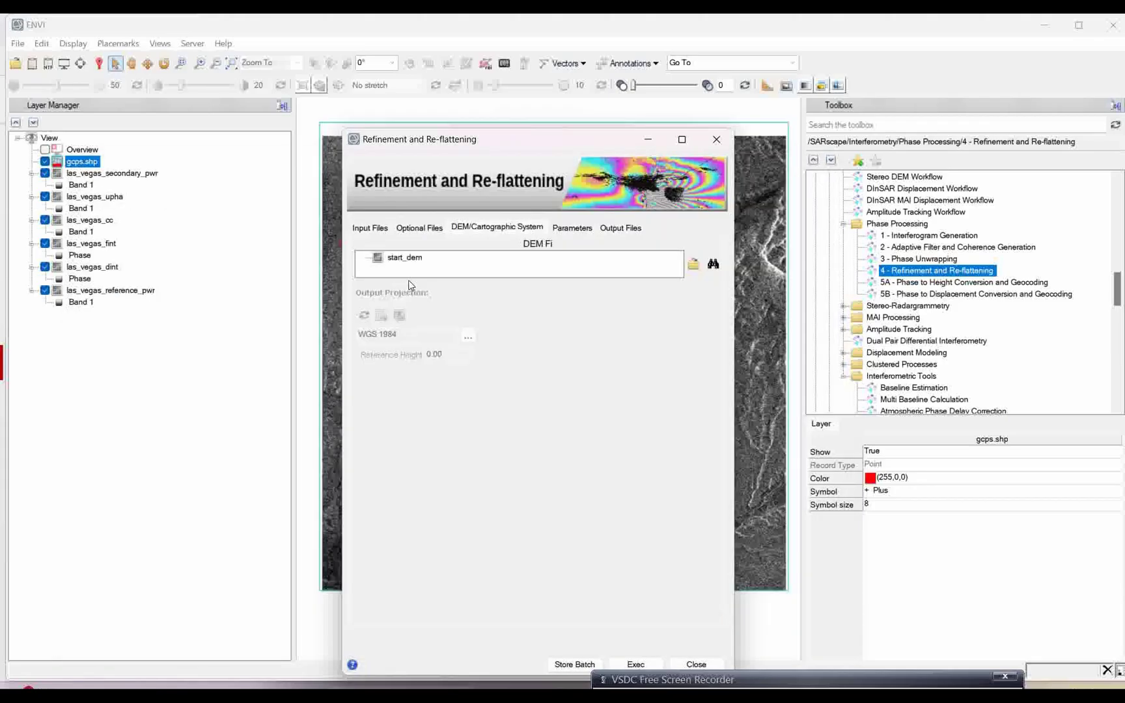
# - Review the refinement parameters and run Refinement and Re-flattening with the output root name las_vegas_reflat
pyautogui.click(573, 229)
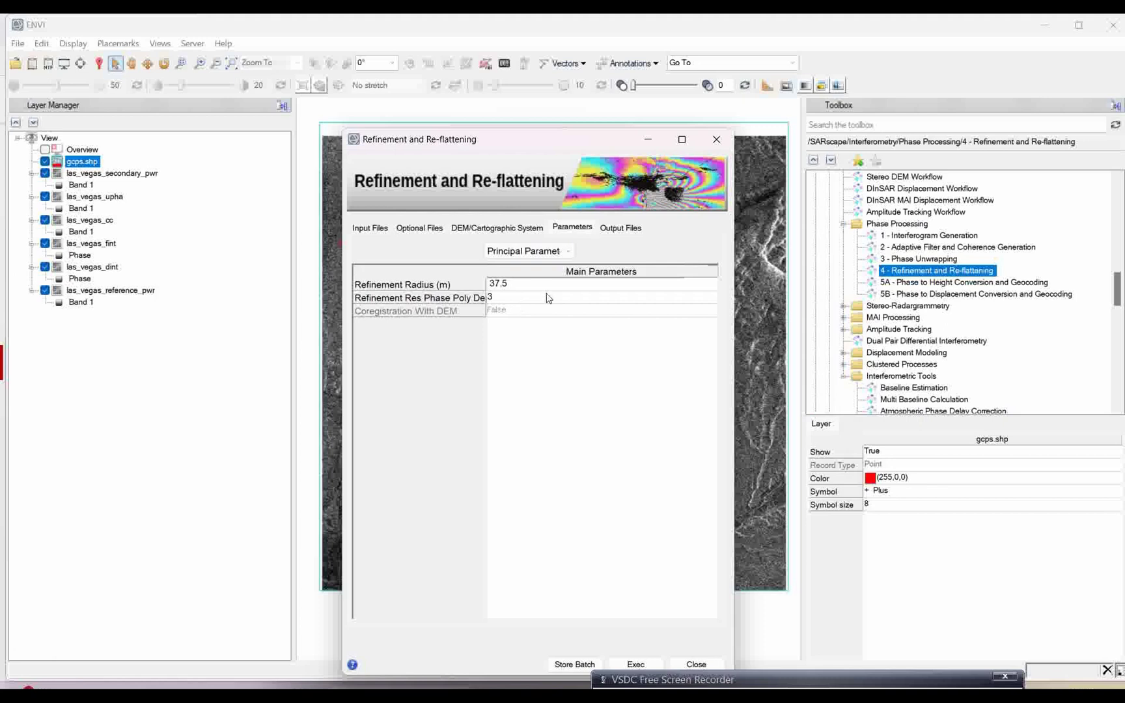
pyautogui.click(629, 231)
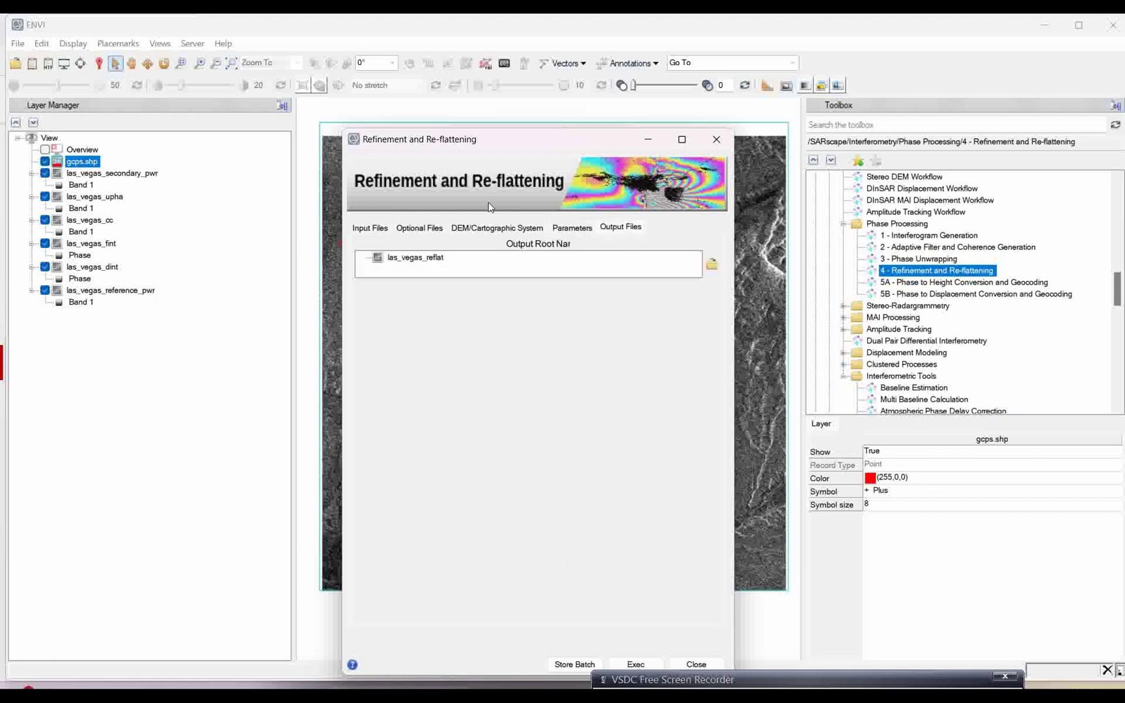
pyautogui.moveTo(512, 140); pyautogui.dragTo(463, 136)
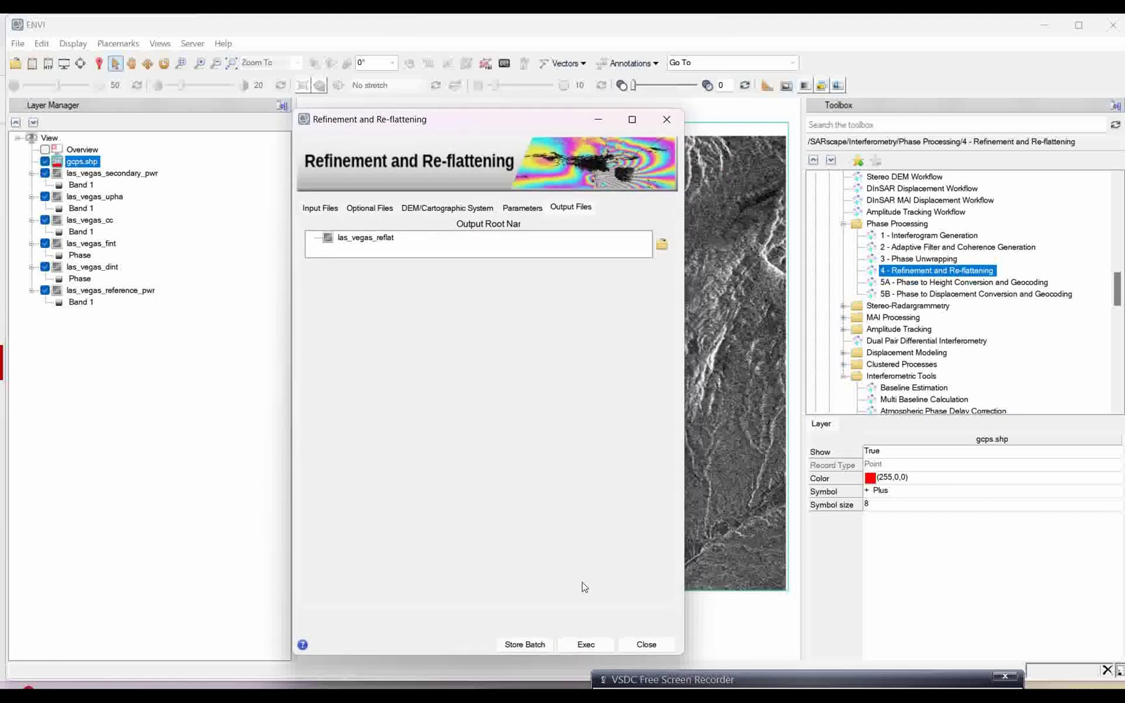
pyautogui.click(587, 646)
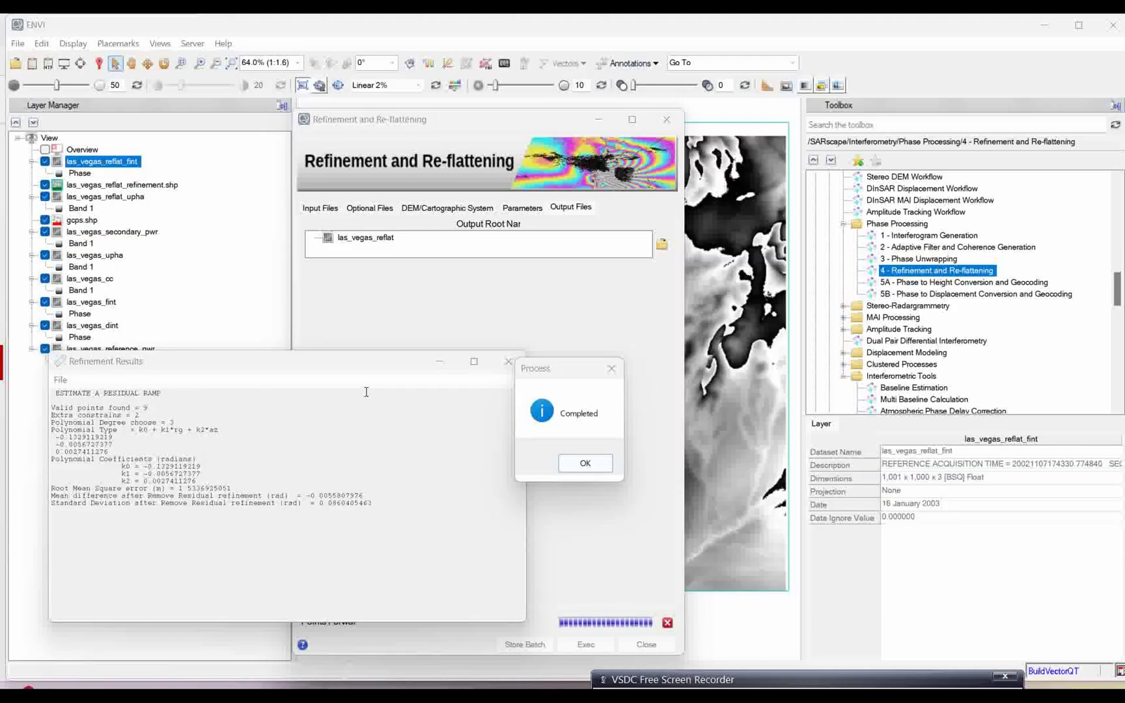
# - Dismiss the completion message and close the Refinement Results report and the Refinement and Re-flattening tool
pyautogui.click(585, 465)
pyautogui.click(264, 364)
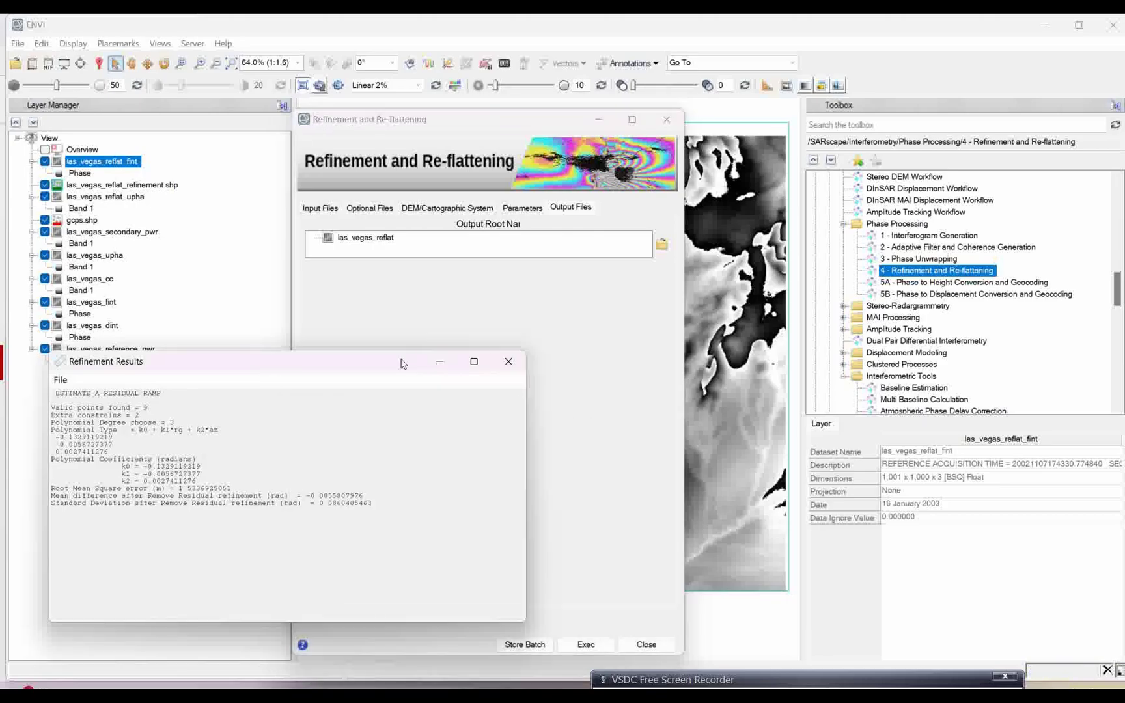
pyautogui.click(510, 361)
pyautogui.click(646, 644)
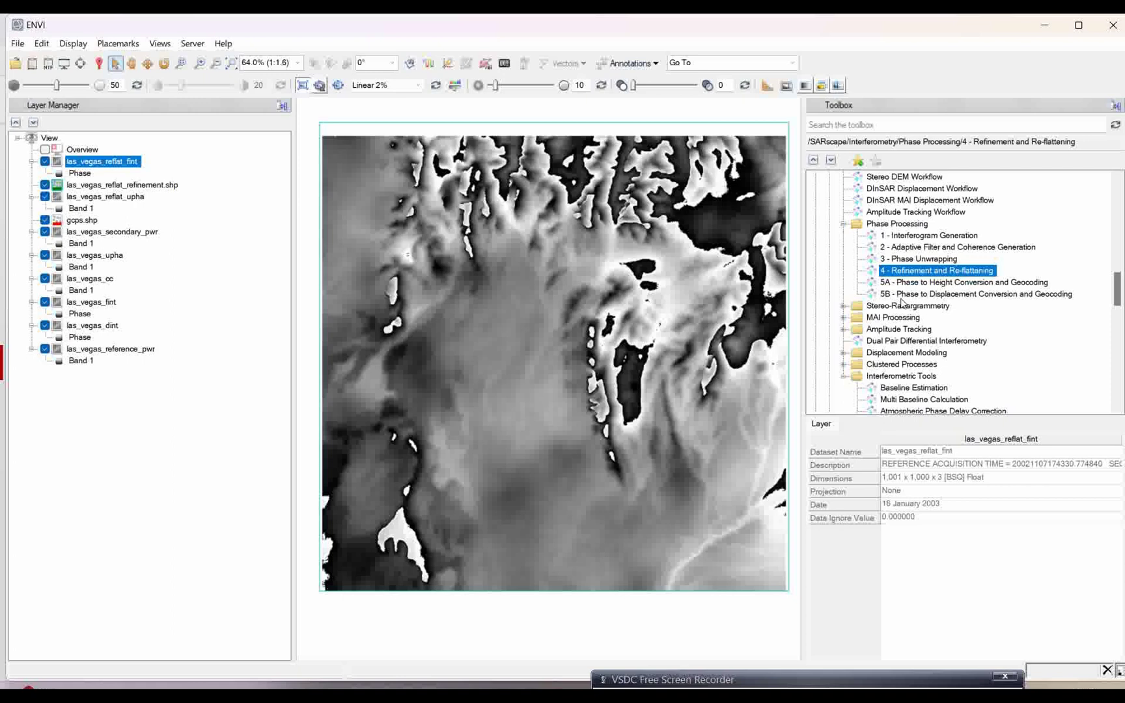
# - Open Phase to Height Conversion and Geocoding and load the las_vegas coherence file from the ENVI demo practice folder in Test demo
pyautogui.doubleClick(965, 283)
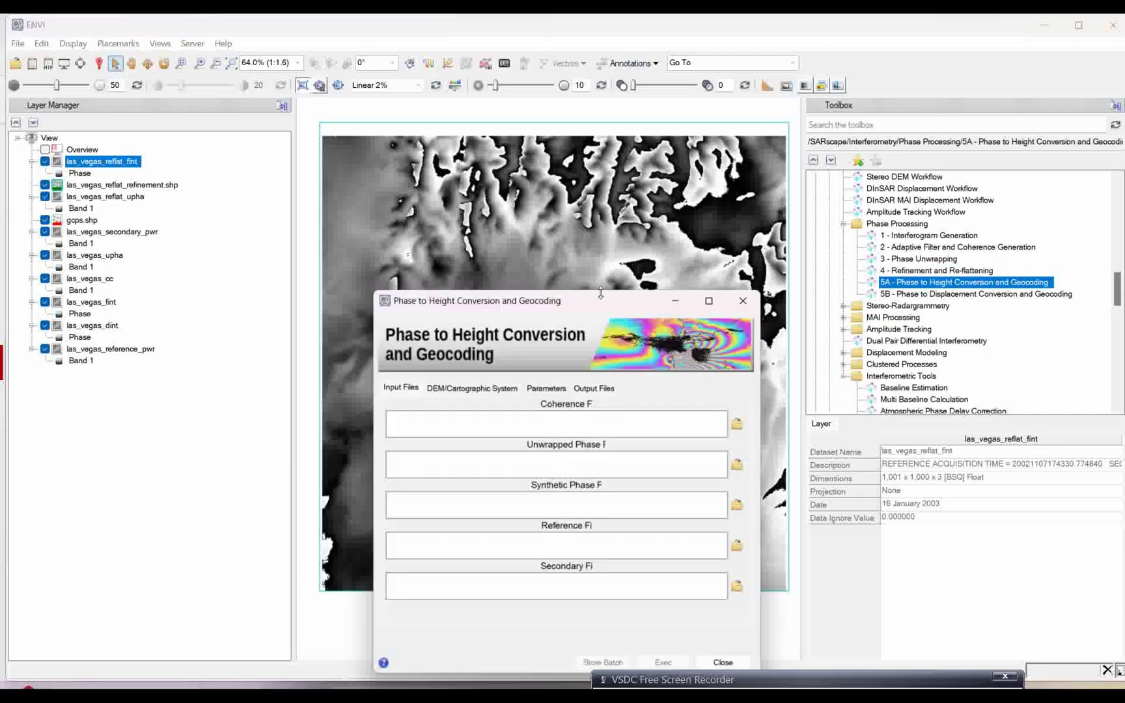
pyautogui.moveTo(550, 306); pyautogui.dragTo(540, 210)
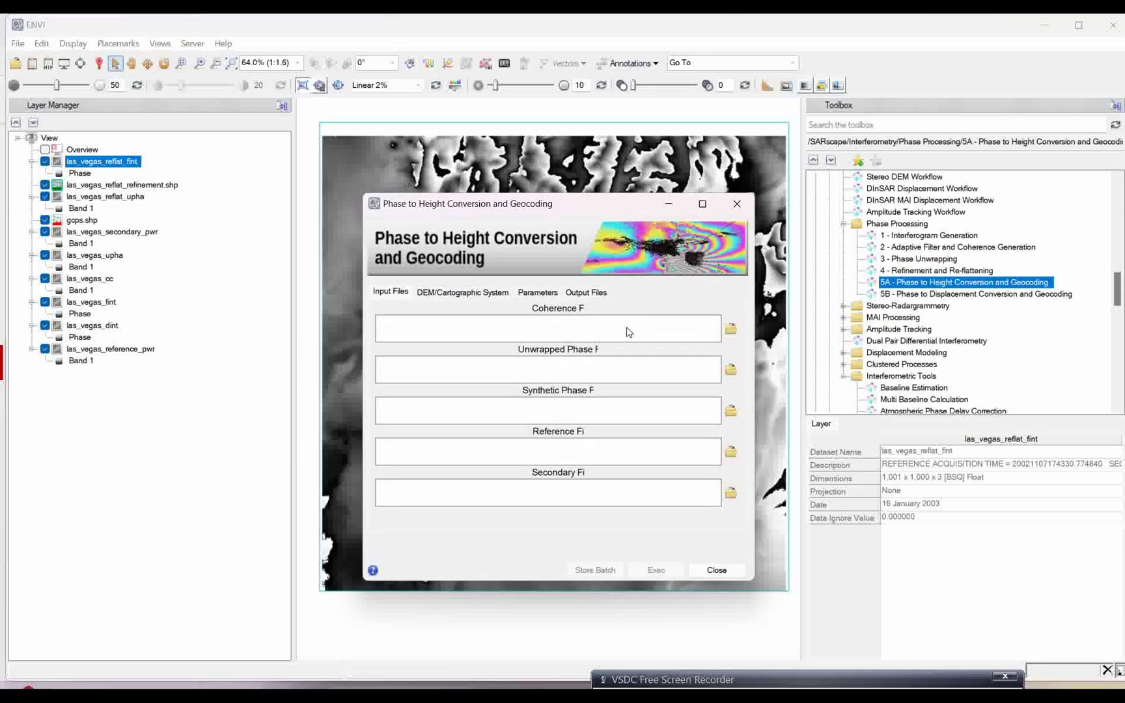
pyautogui.click(729, 331)
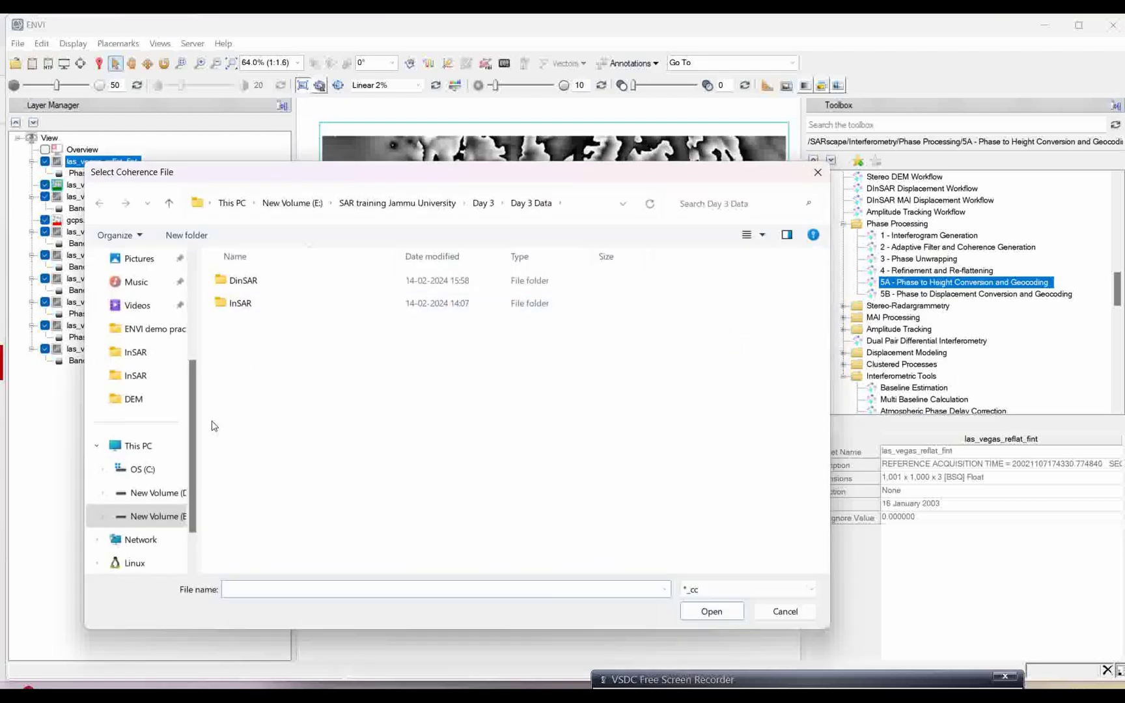
pyautogui.click(156, 518)
pyautogui.scroll(-1, 298, 504)
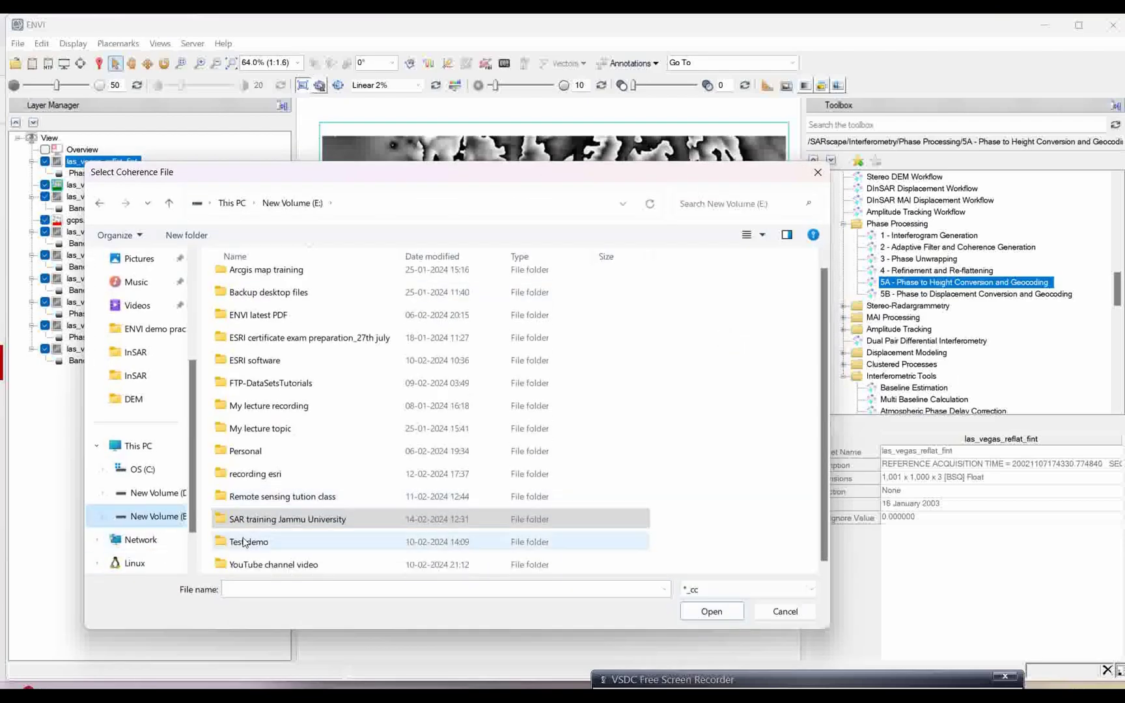
pyautogui.doubleClick(245, 541)
pyautogui.doubleClick(246, 332)
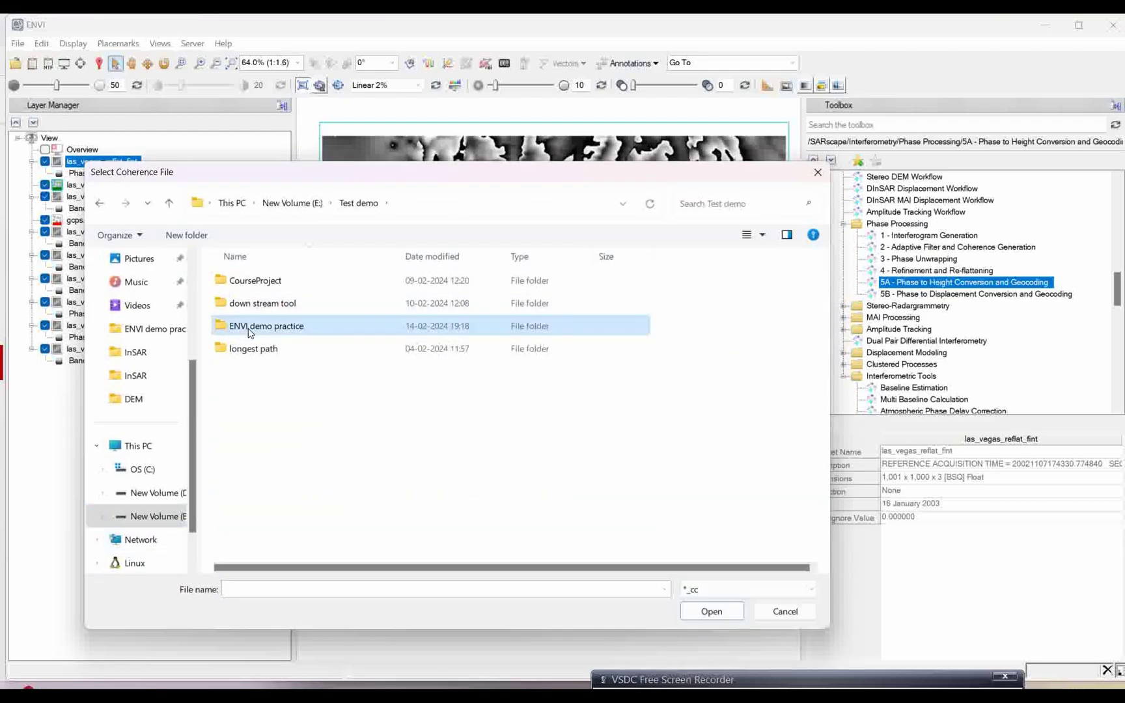
pyautogui.click(242, 286)
pyautogui.click(712, 613)
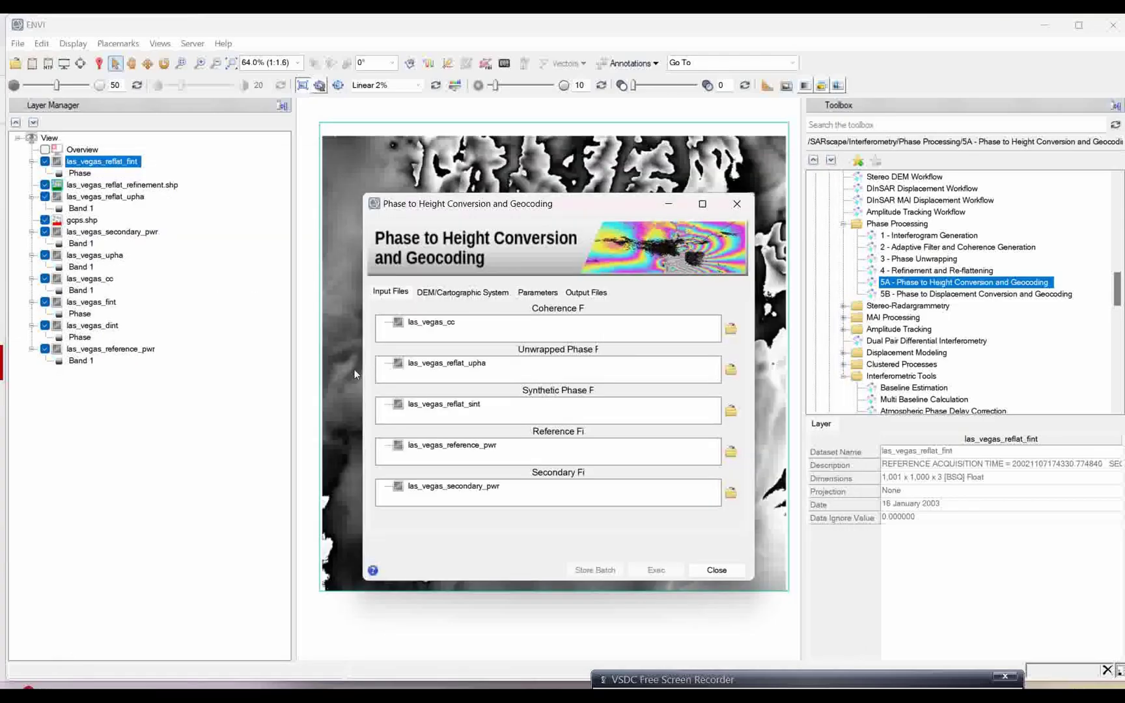
# - Set the output projection of the height conversion to the projected coordinate system WGS 1984 UTM Zone 11N
pyautogui.click(458, 295)
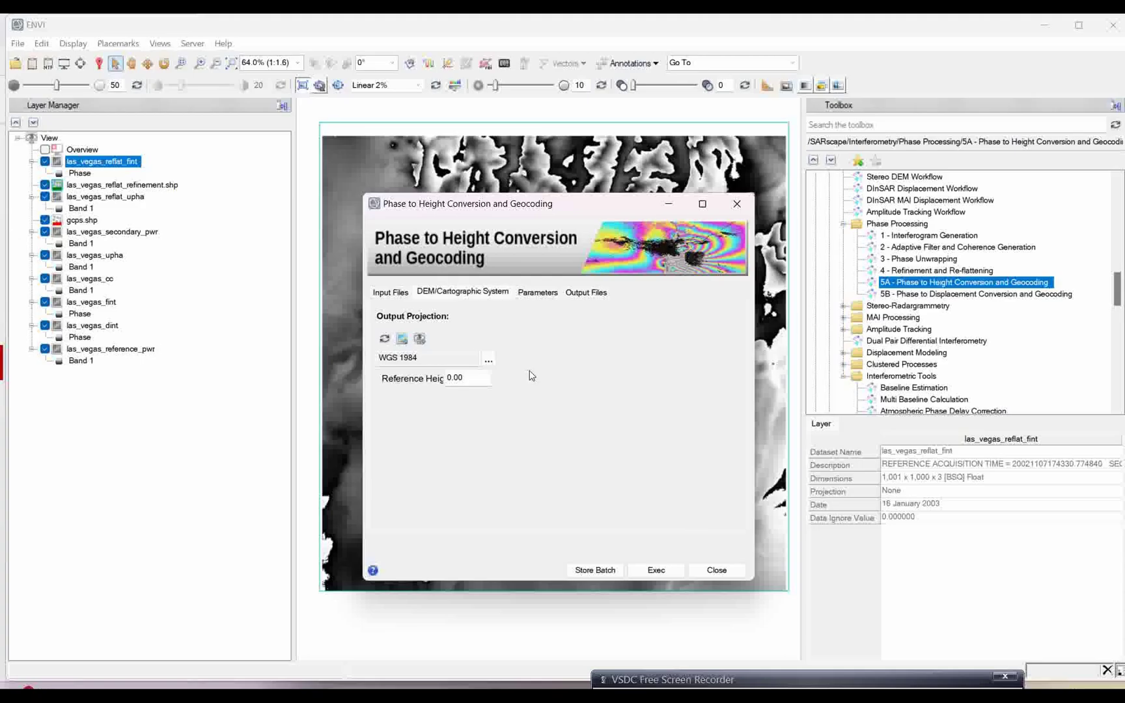
pyautogui.click(489, 359)
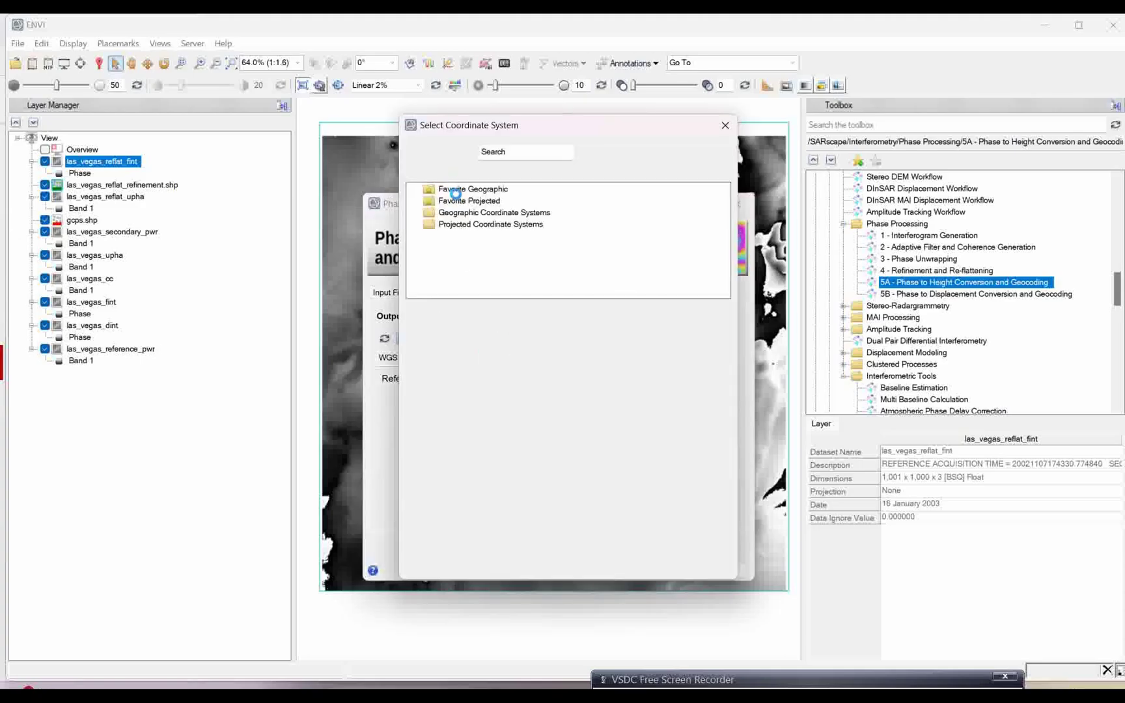
pyautogui.click(415, 225)
pyautogui.scroll(-3, 433, 256)
pyautogui.click(429, 247)
pyautogui.scroll(-3, 436, 267)
pyautogui.click(444, 284)
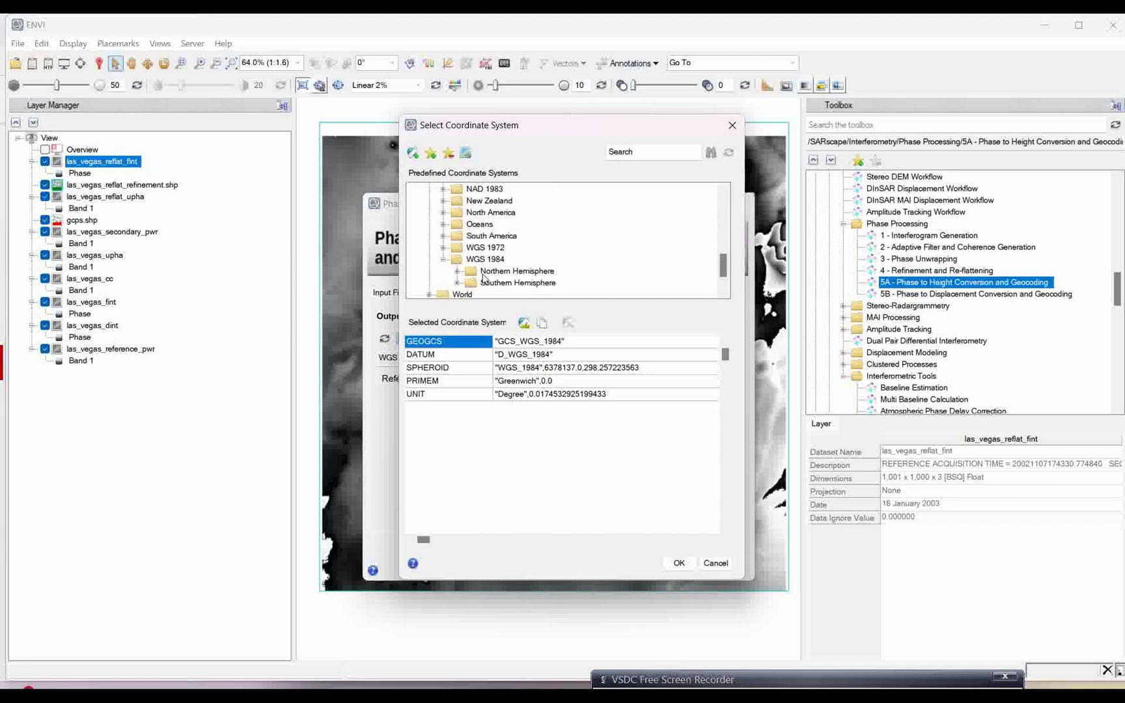
pyautogui.click(458, 271)
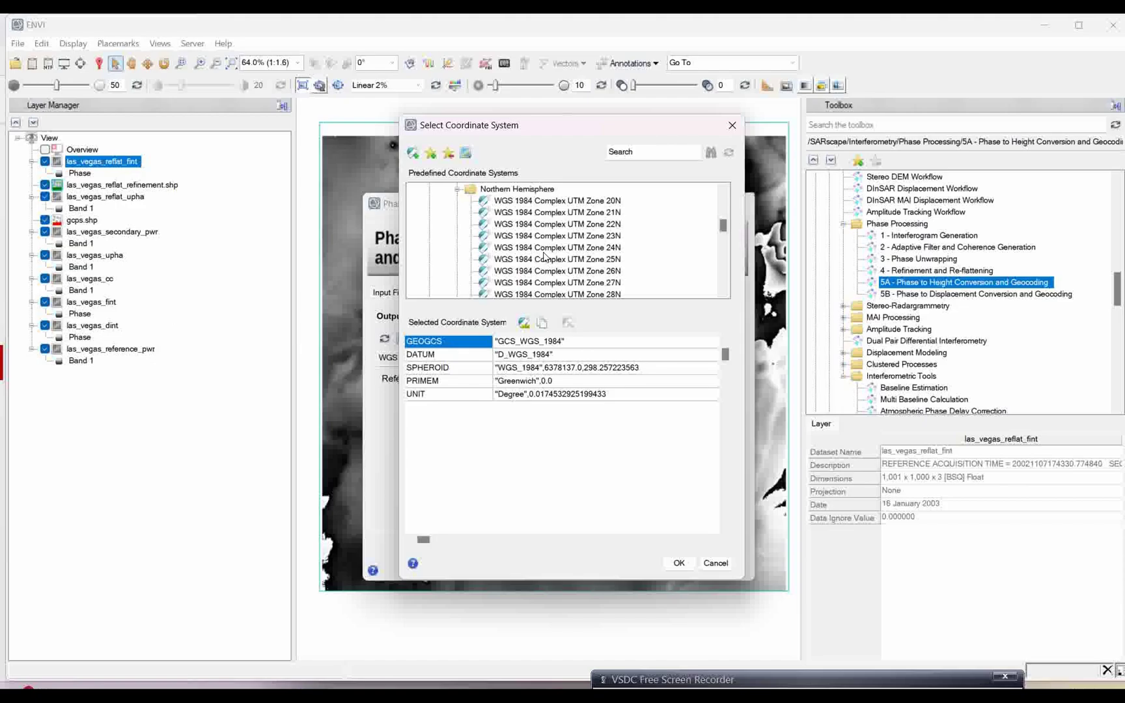
pyautogui.scroll(-15, 547, 256)
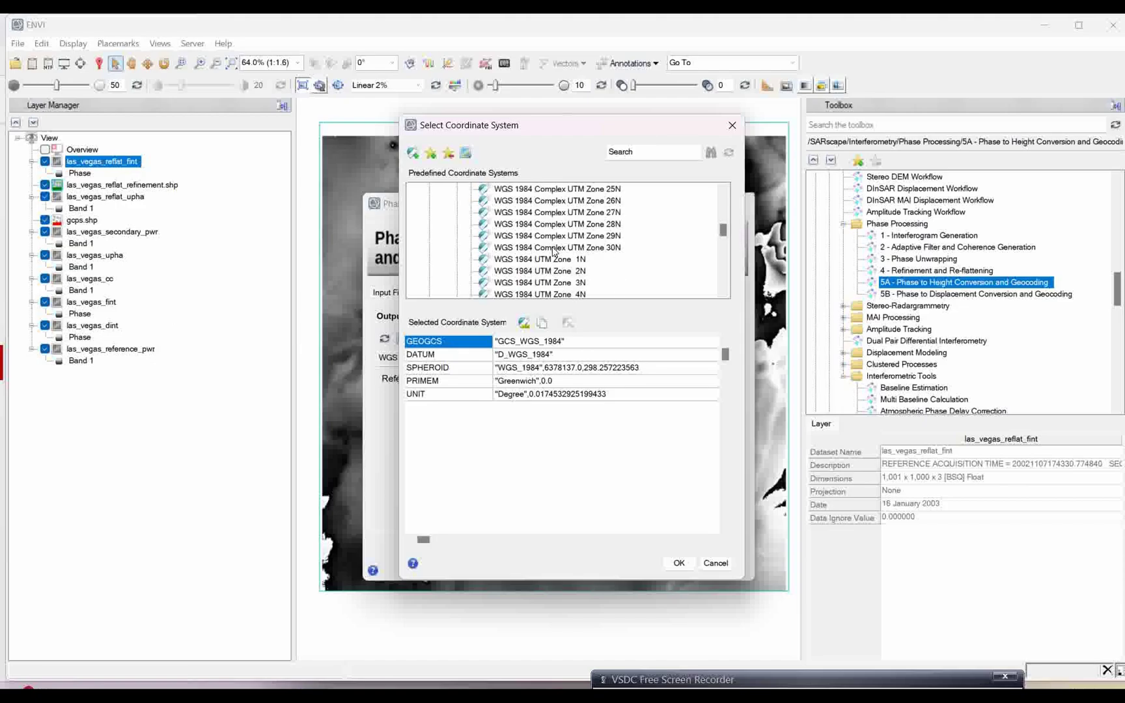
pyautogui.click(533, 272)
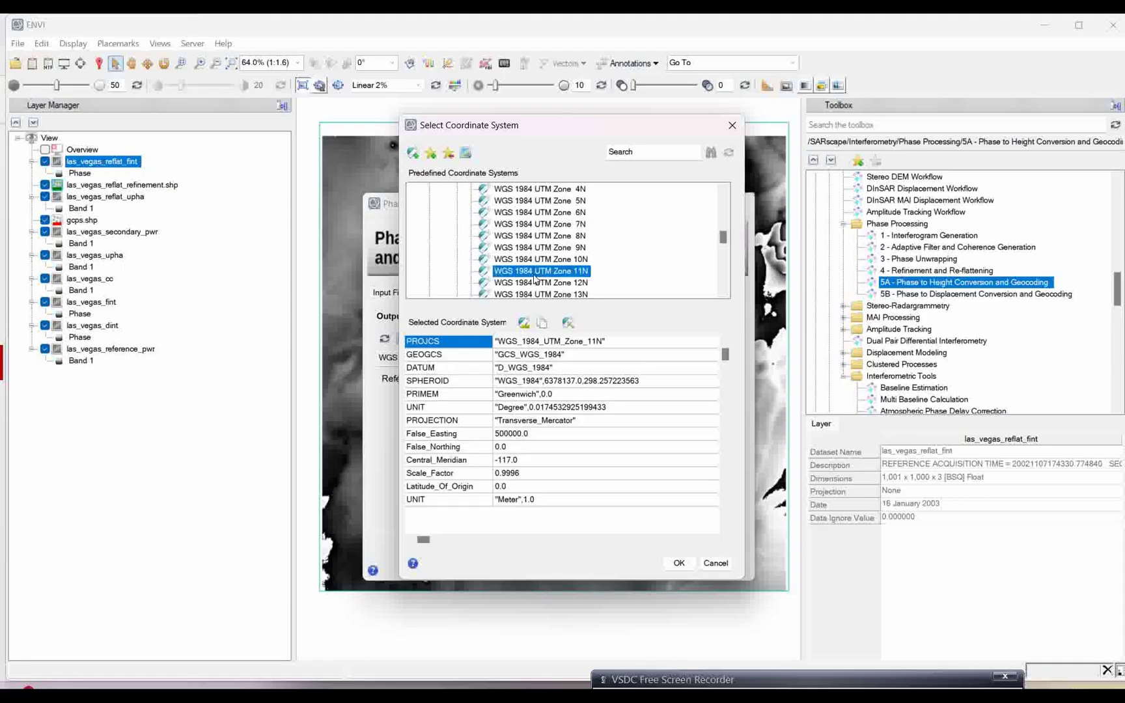
pyautogui.click(677, 563)
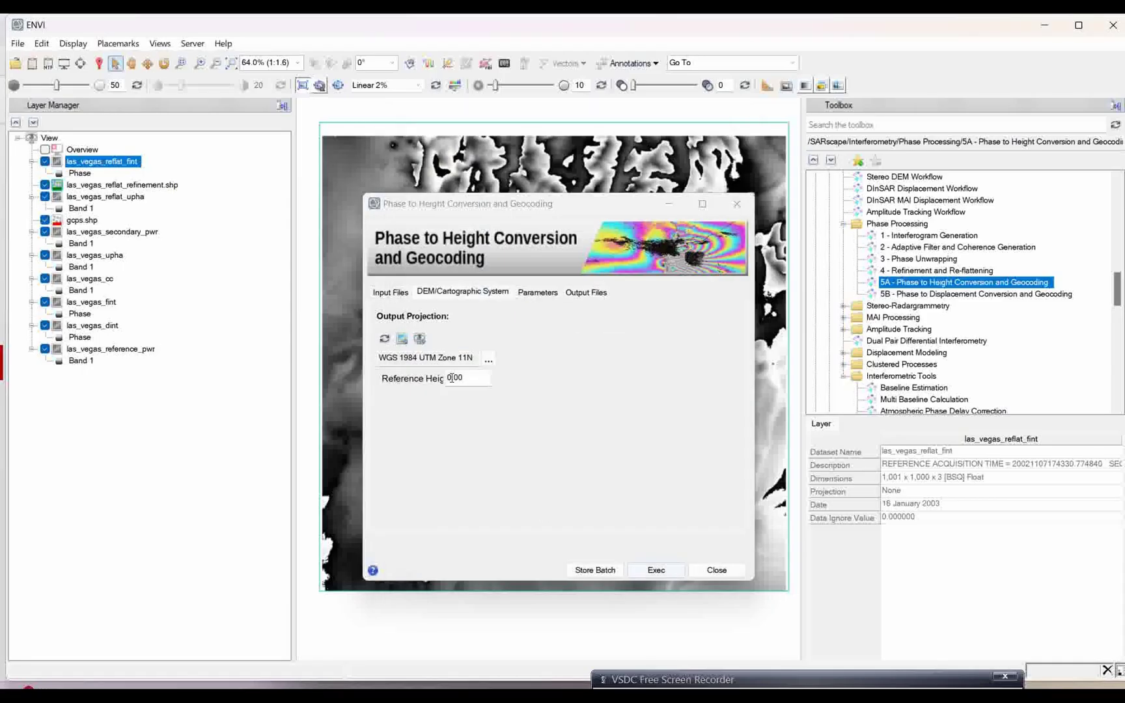
# - Set the output X Dimension and Y Dimension to 15 m in the principal parameters
pyautogui.click(538, 293)
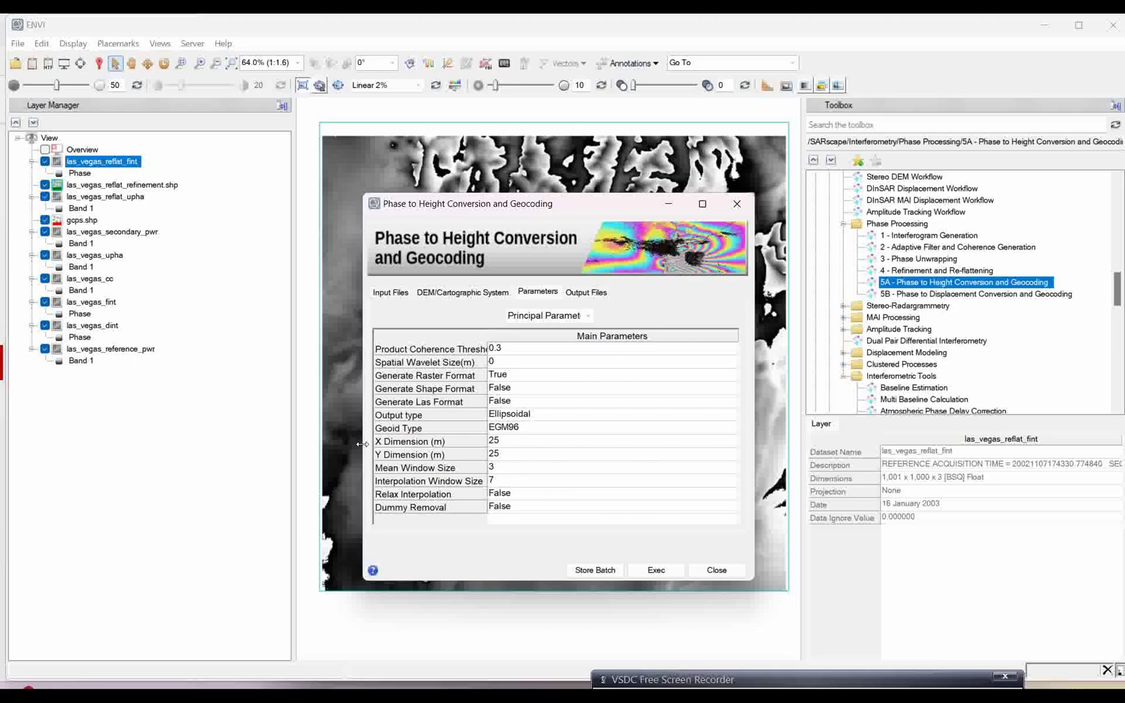
pyautogui.doubleClick(498, 441)
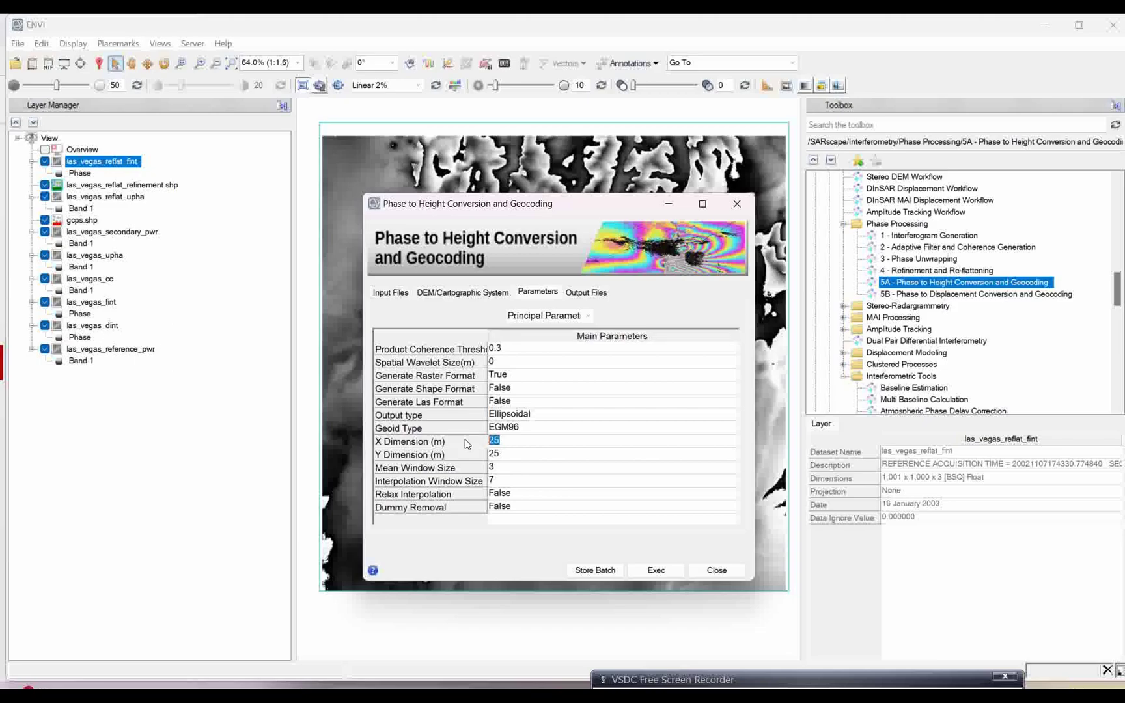
pyautogui.write('15')
pyautogui.doubleClick(503, 451)
pyautogui.write('1')
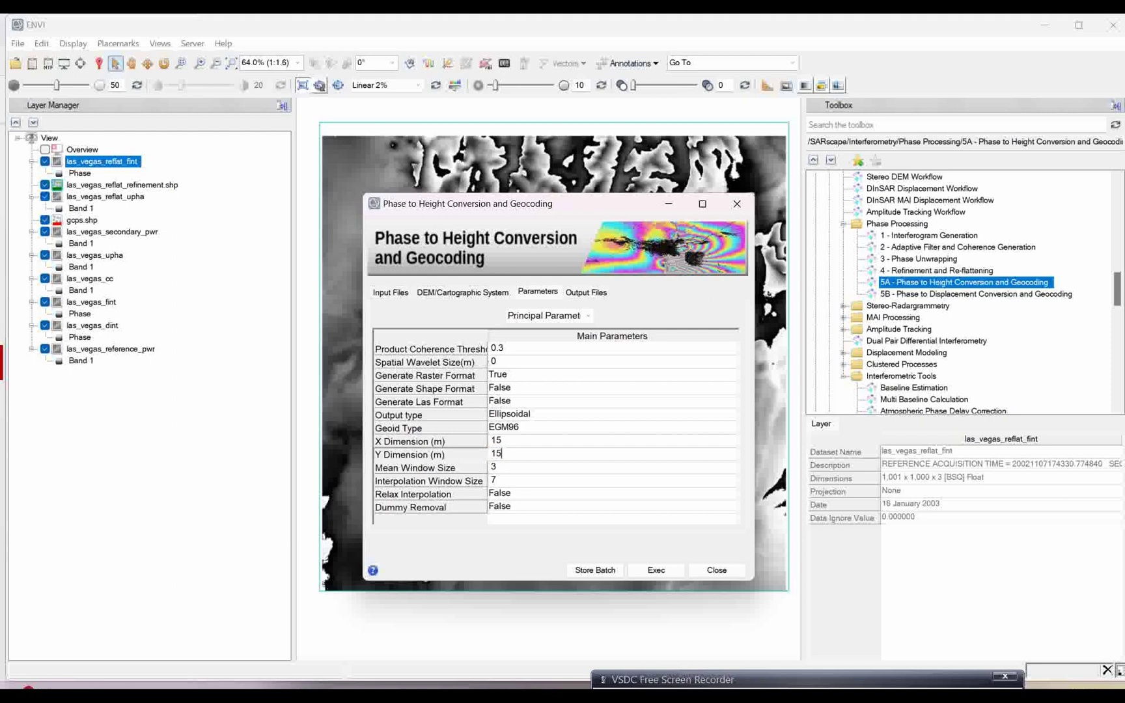
pyautogui.write('5')
# - Set Relax Interpolation and Dummy Removal to True in the principal parameters
pyautogui.click(523, 496)
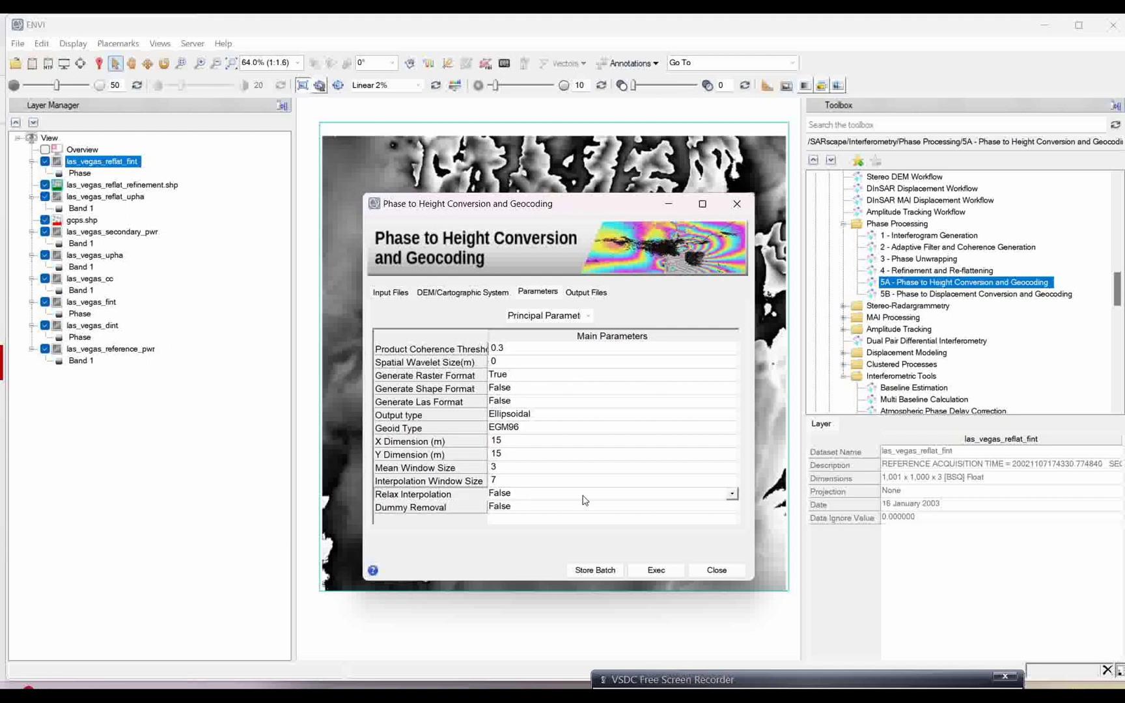
pyautogui.click(731, 495)
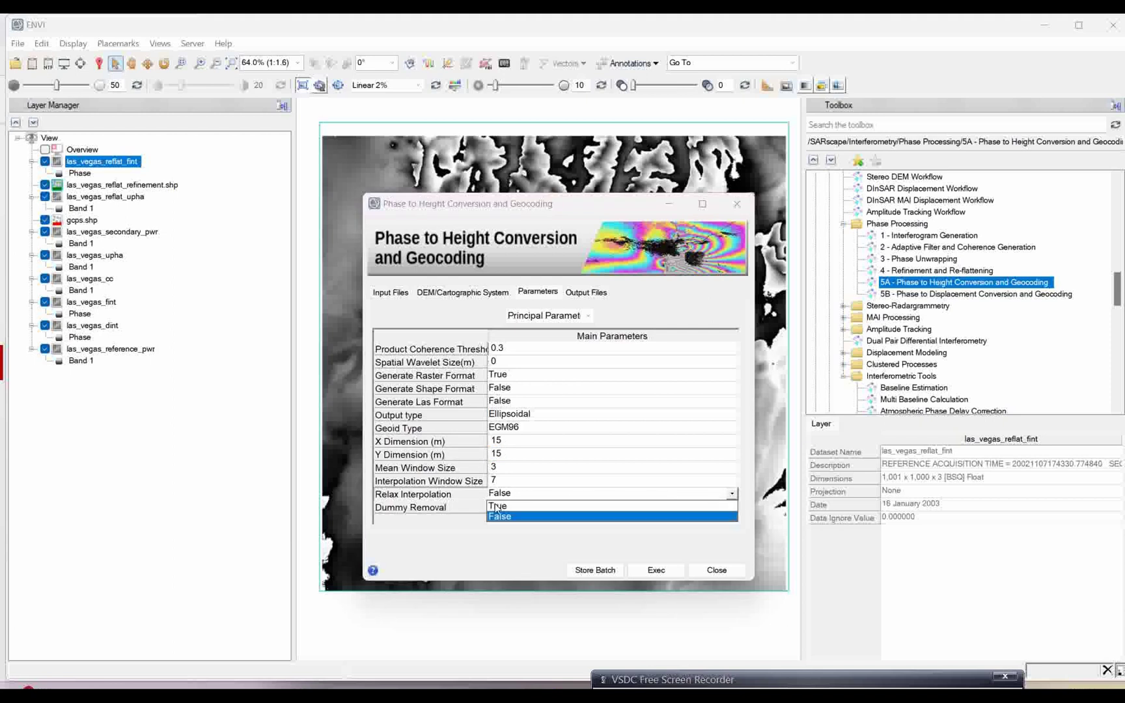
pyautogui.click(497, 505)
pyautogui.click(731, 510)
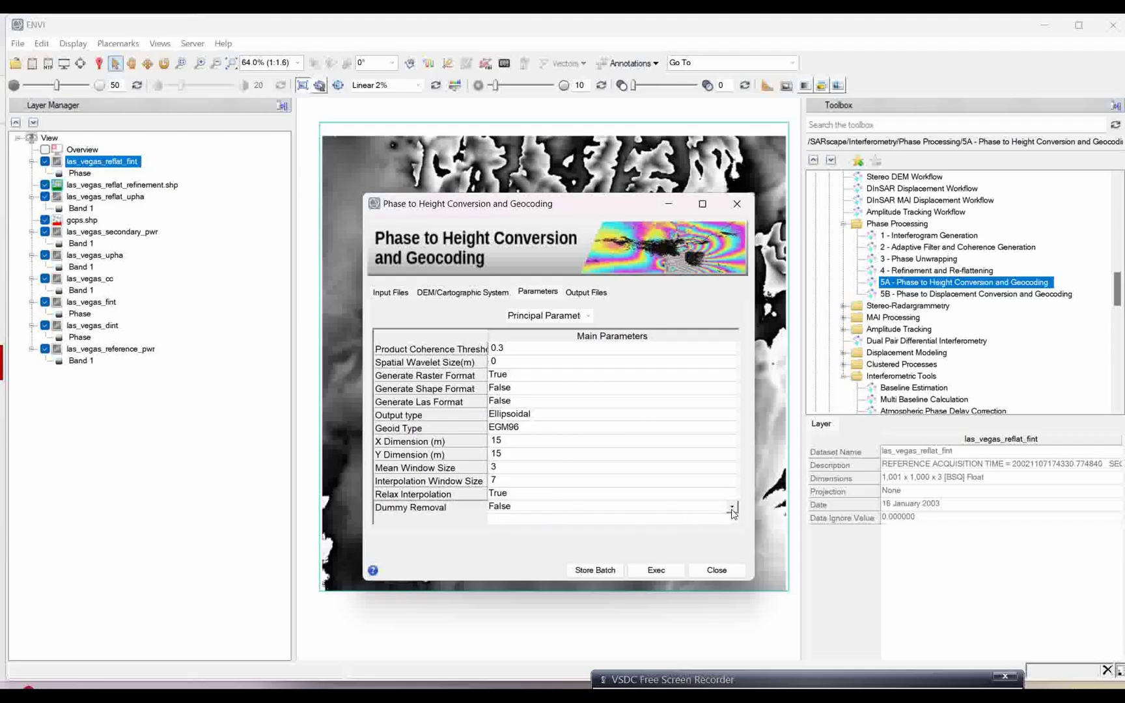
pyautogui.click(732, 509)
pyautogui.click(499, 520)
# - Run the height conversion with the output root name las_vegas_reflat, and close the tool once processing completes
pyautogui.click(592, 293)
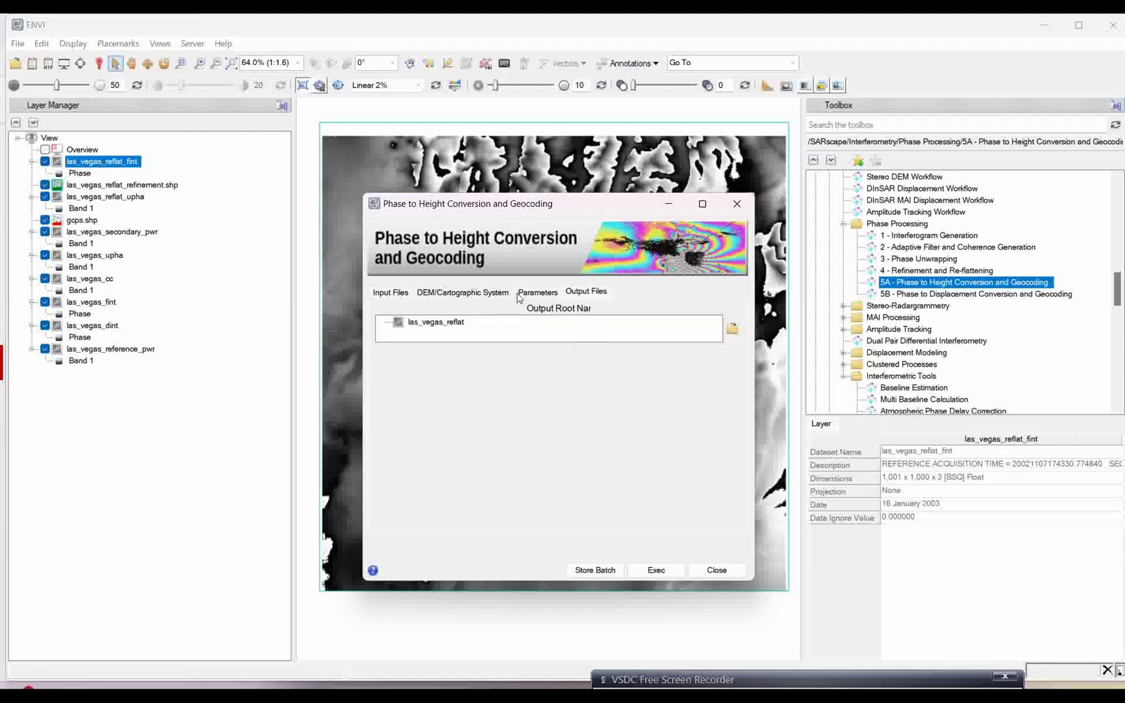
pyautogui.click(657, 571)
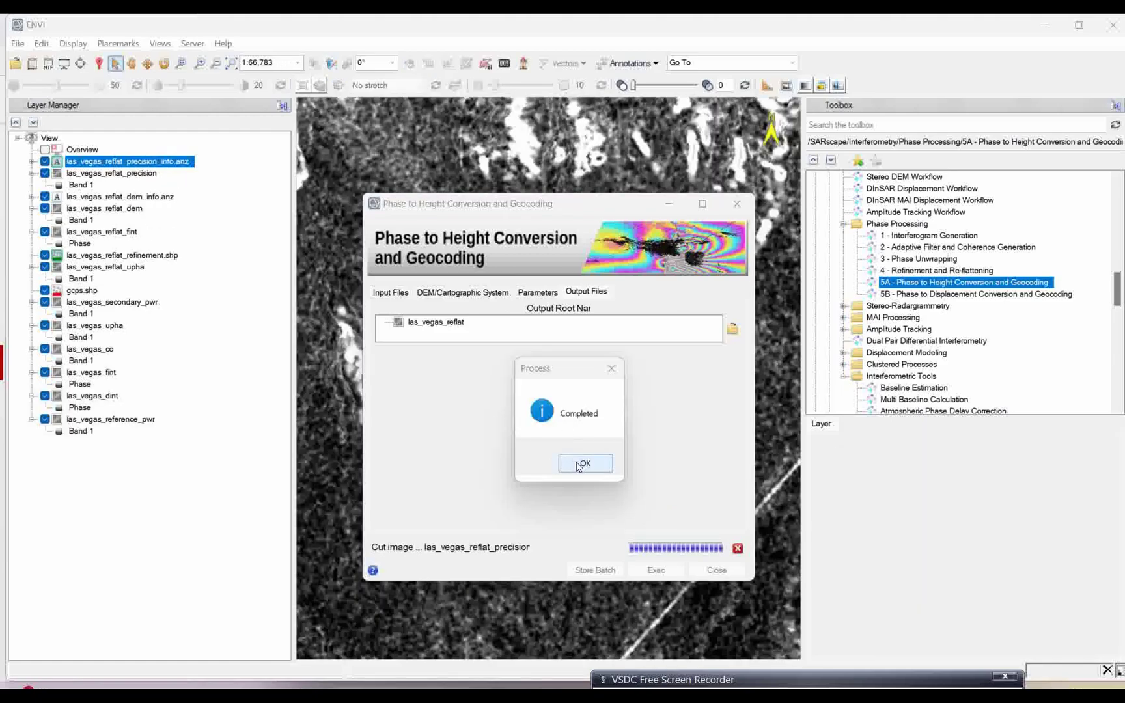
pyautogui.click(583, 464)
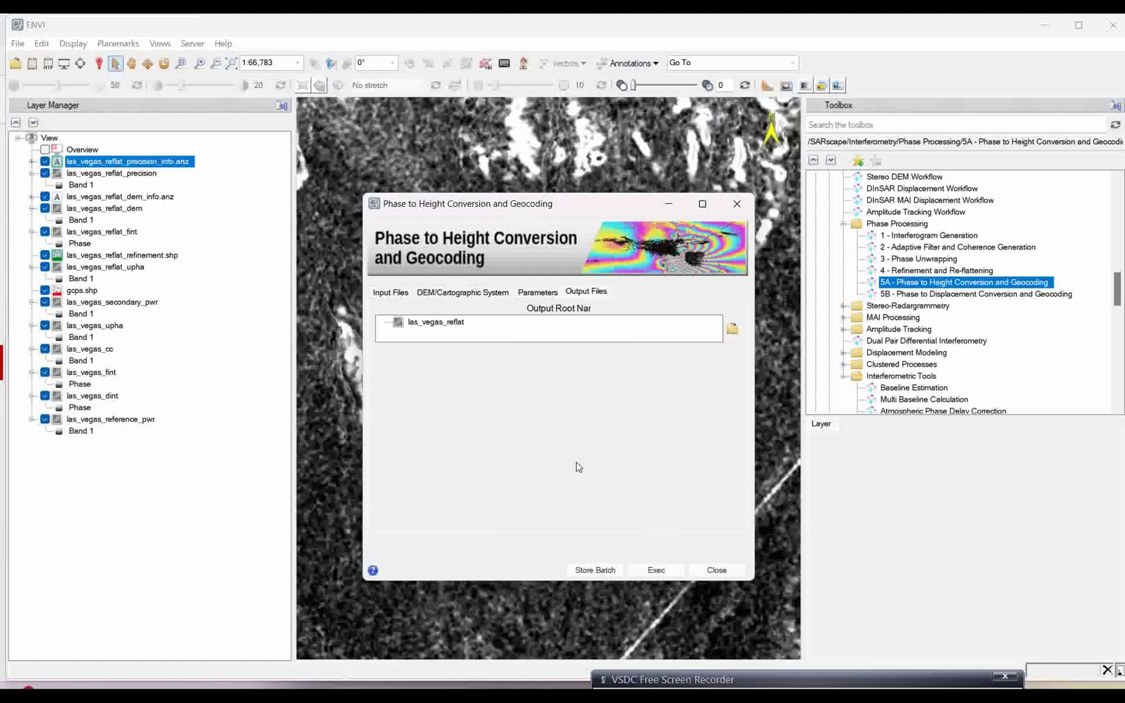
pyautogui.click(719, 575)
# - Hide all layers except las_vegas_reflat_dem and las_vegas_reflat_dem_info.anz so that only the generated DEM is displayed
pyautogui.scroll(-3, 472, 331)
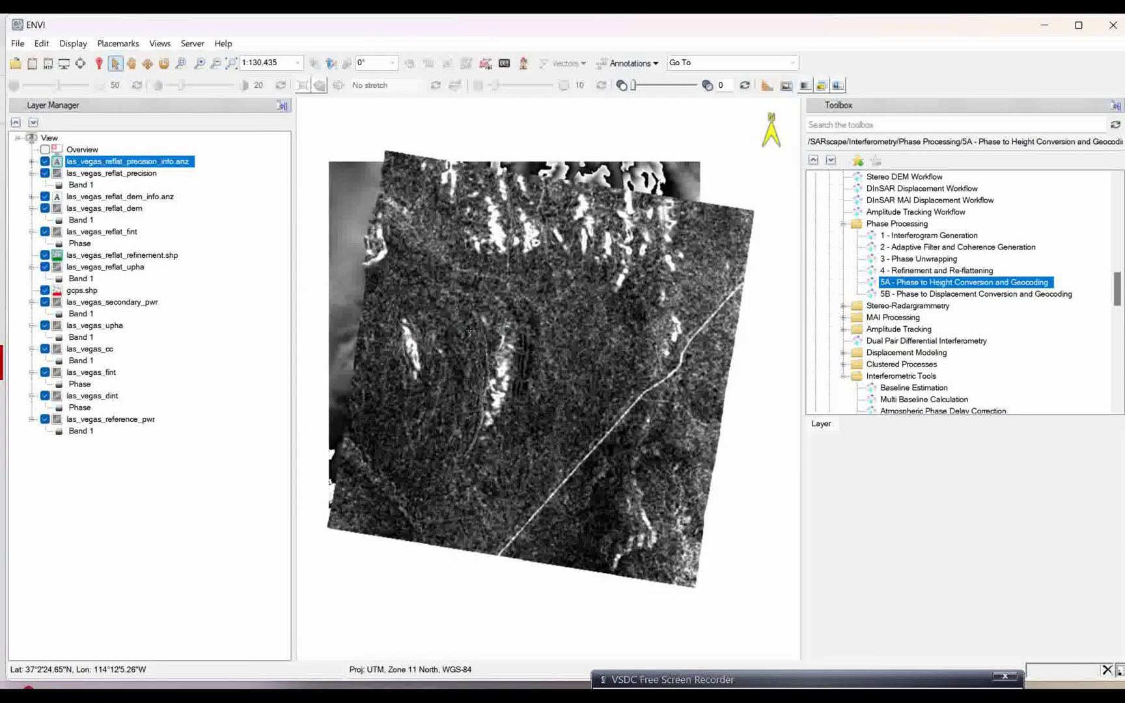
pyautogui.scroll(1, 472, 331)
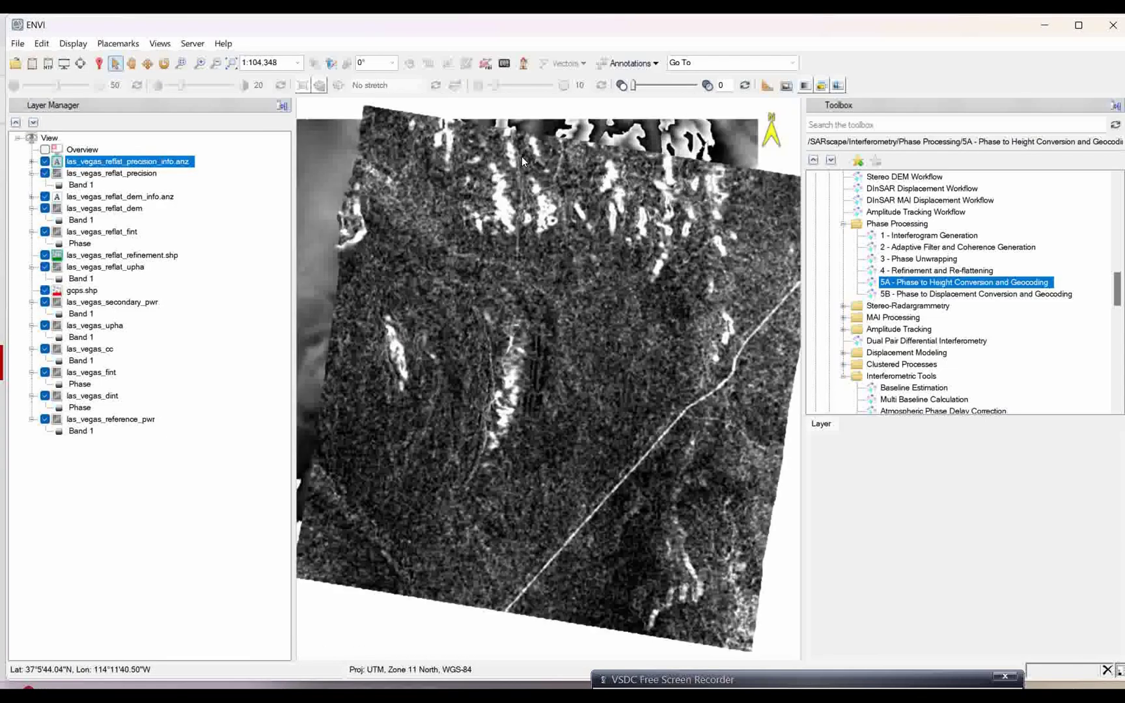
pyautogui.click(45, 162)
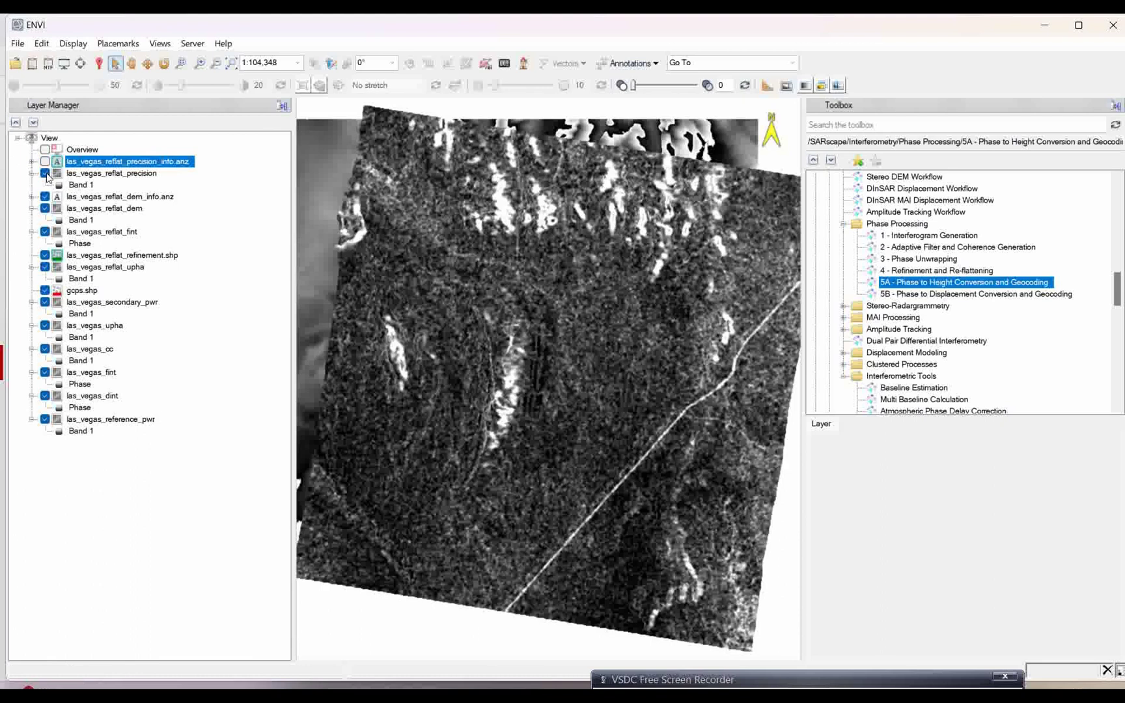
pyautogui.click(45, 173)
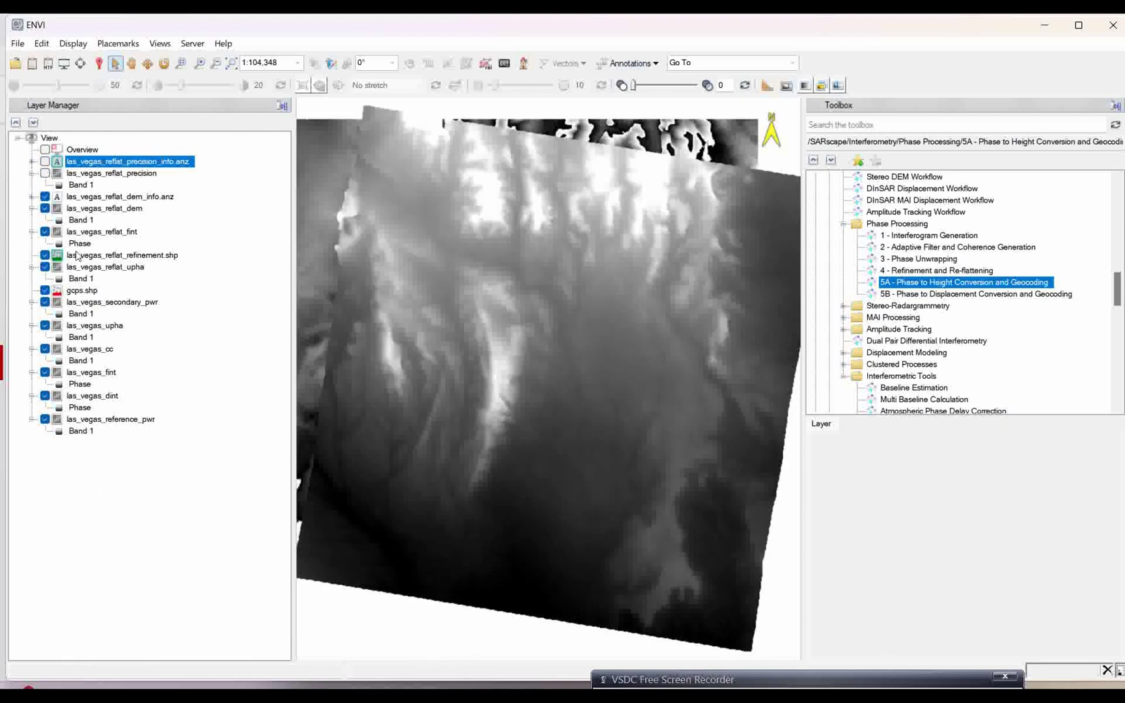
pyautogui.click(45, 208)
pyautogui.click(45, 209)
pyautogui.click(45, 232)
pyautogui.click(45, 256)
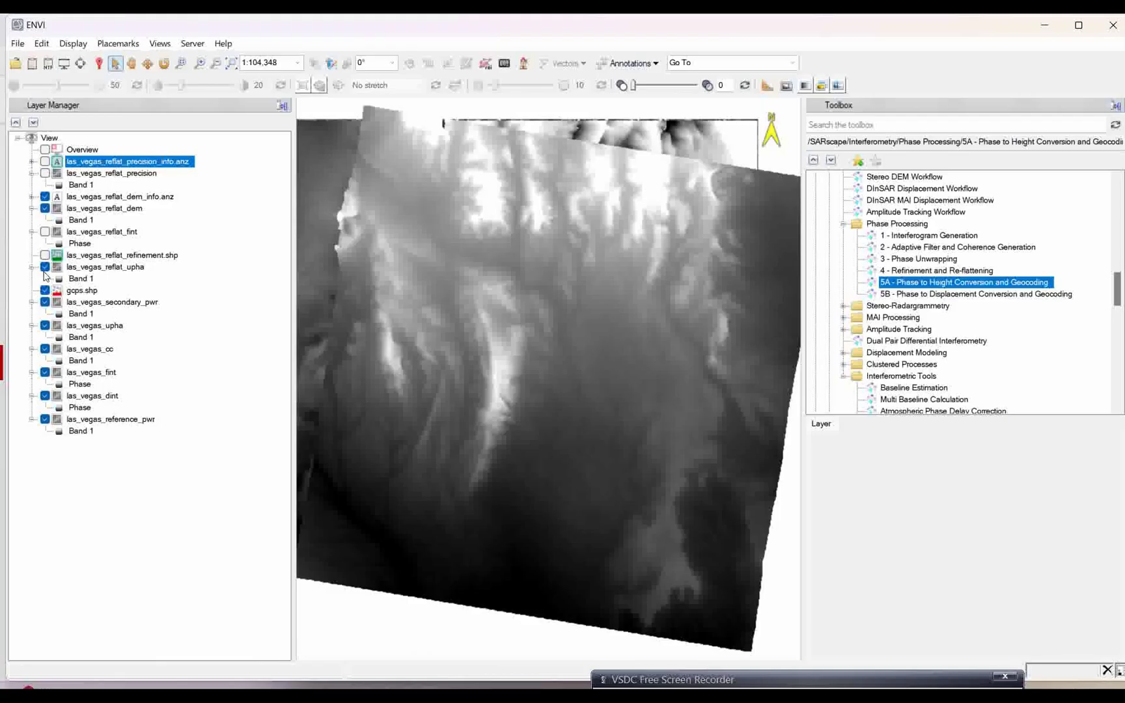
pyautogui.click(45, 267)
pyautogui.click(45, 291)
pyautogui.click(45, 302)
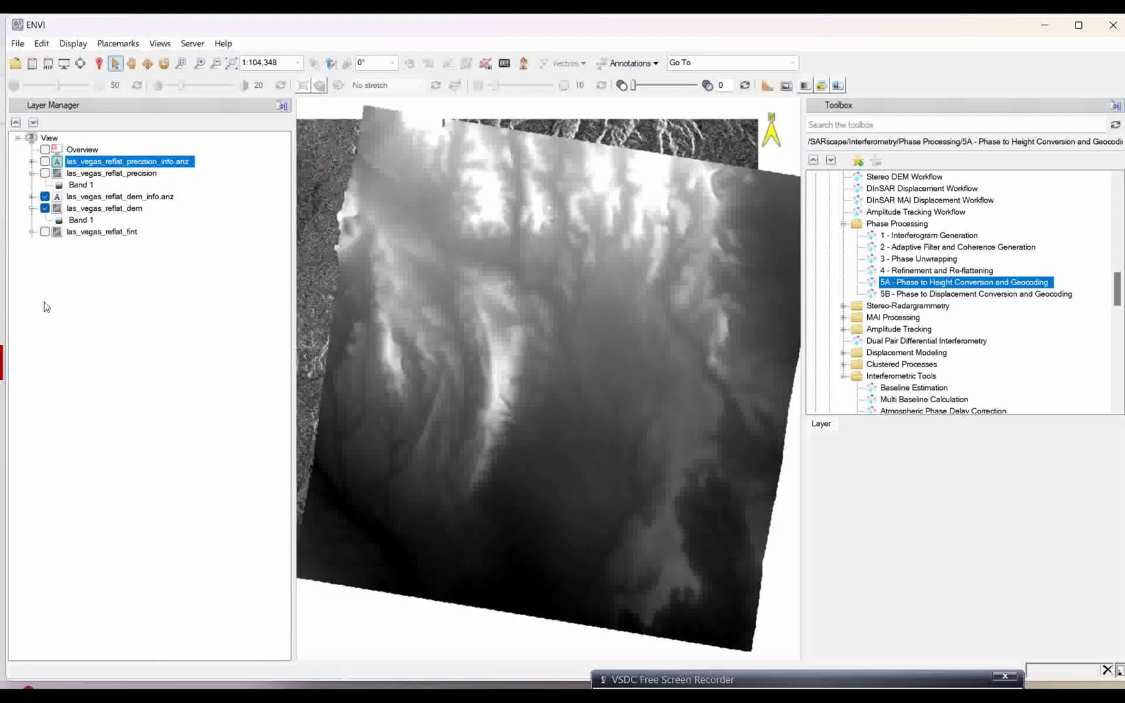
pyautogui.click(45, 326)
pyautogui.click(45, 349)
pyautogui.click(45, 372)
pyautogui.click(45, 395)
pyautogui.click(44, 419)
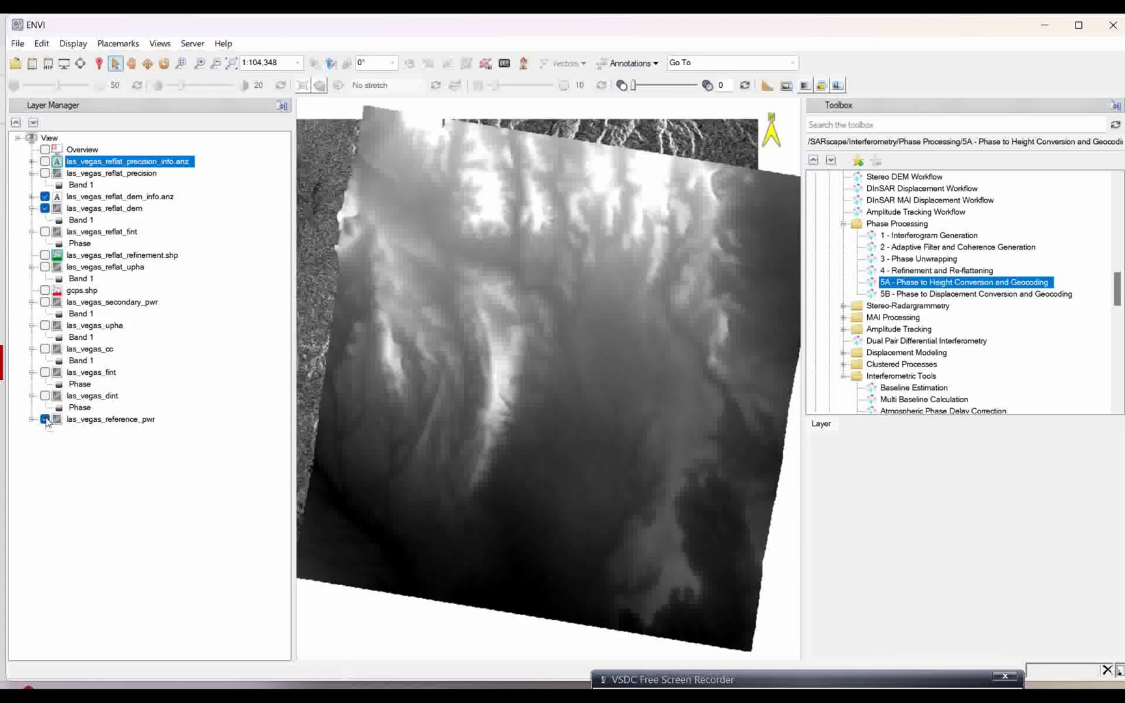
# - Apply a rainbow color table to the las_vegas_reflat_dem layer
pyautogui.click(131, 63)
pyautogui.moveTo(512, 355); pyautogui.dragTo(476, 364)
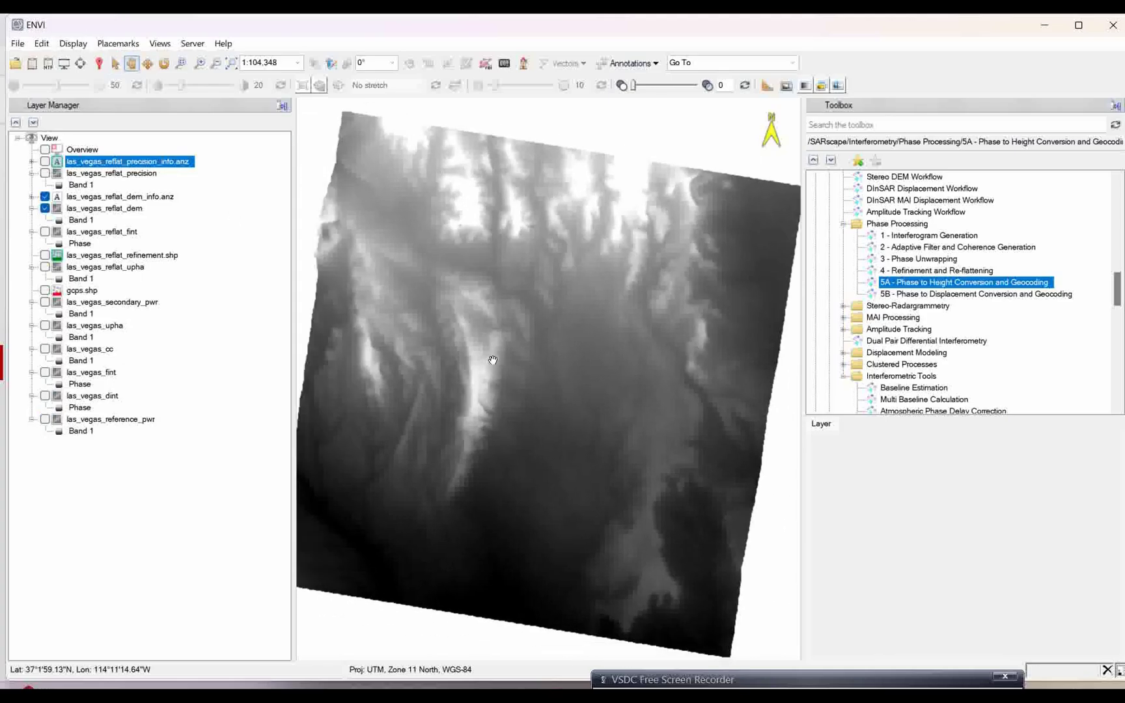
pyautogui.scroll(2, 477, 364)
pyautogui.scroll(-2, 477, 364)
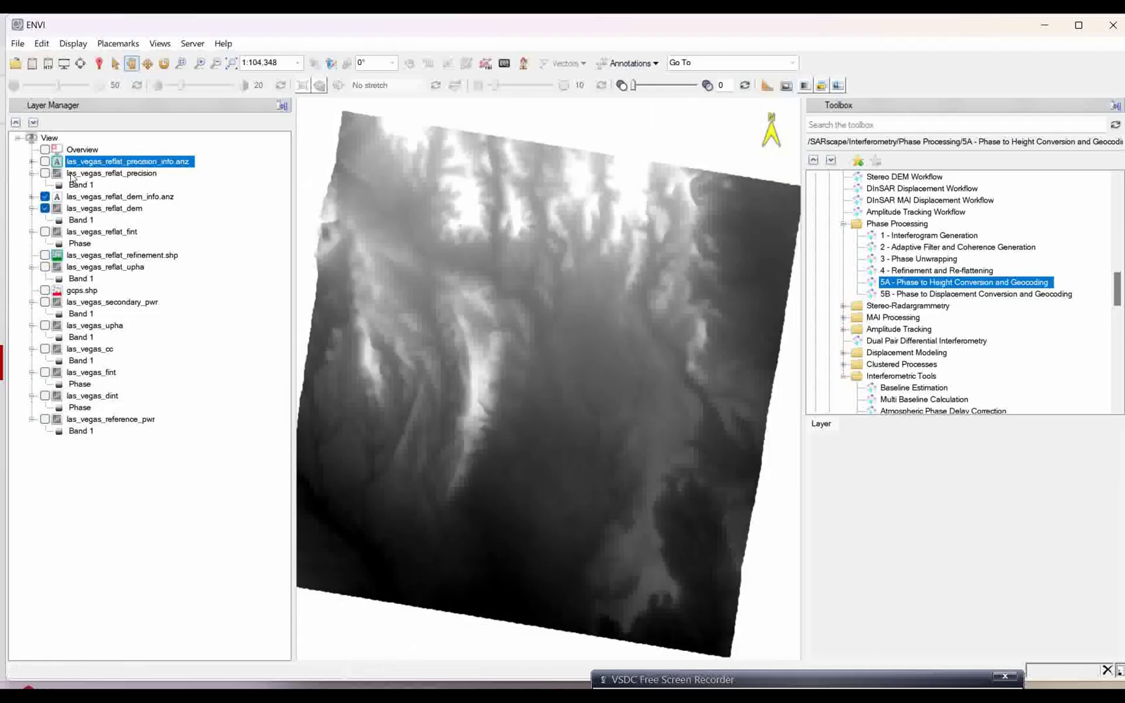
pyautogui.rightClick(114, 209)
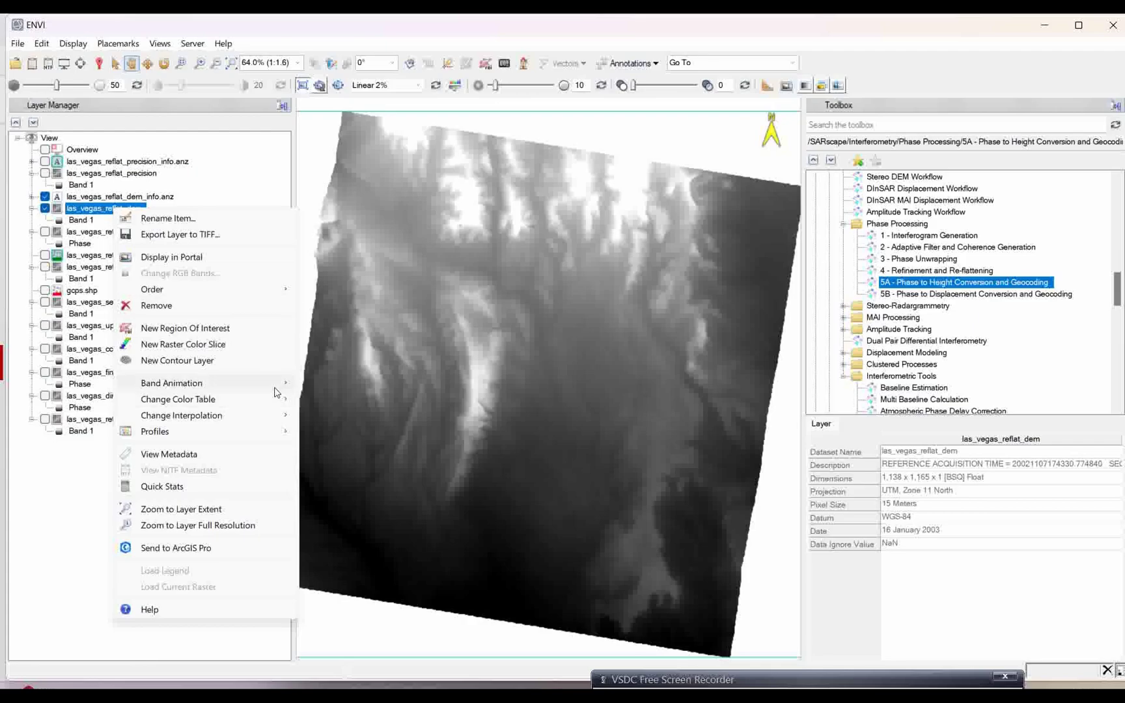
pyautogui.moveTo(282, 412)
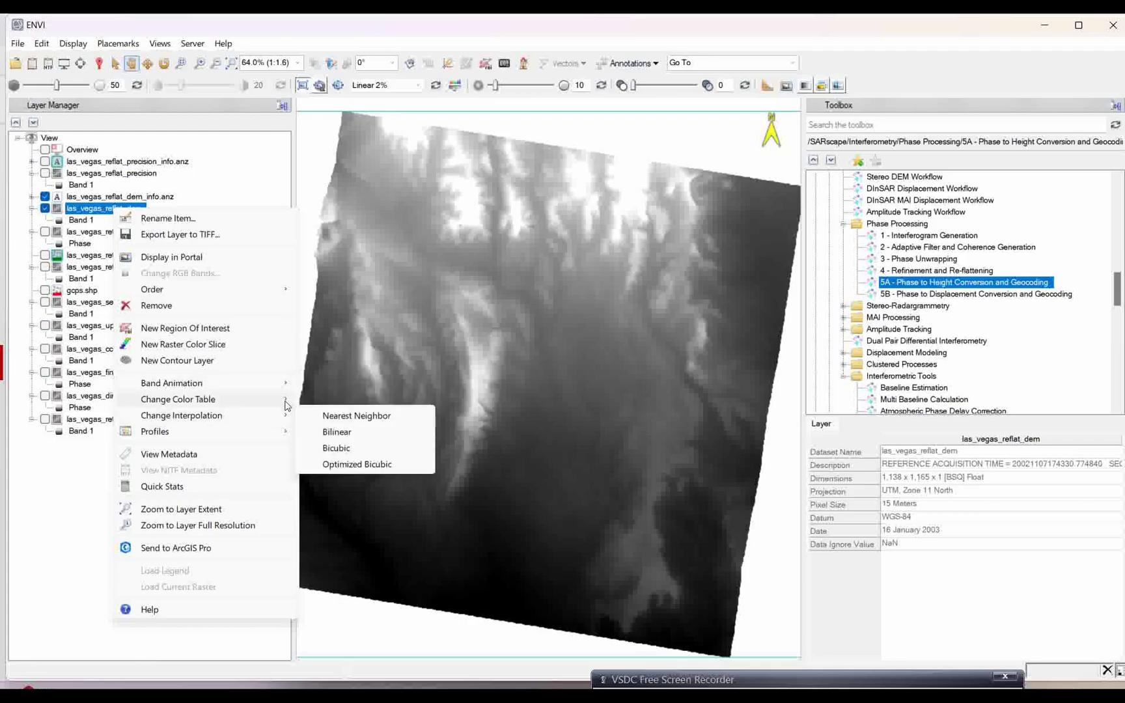
pyautogui.click(340, 464)
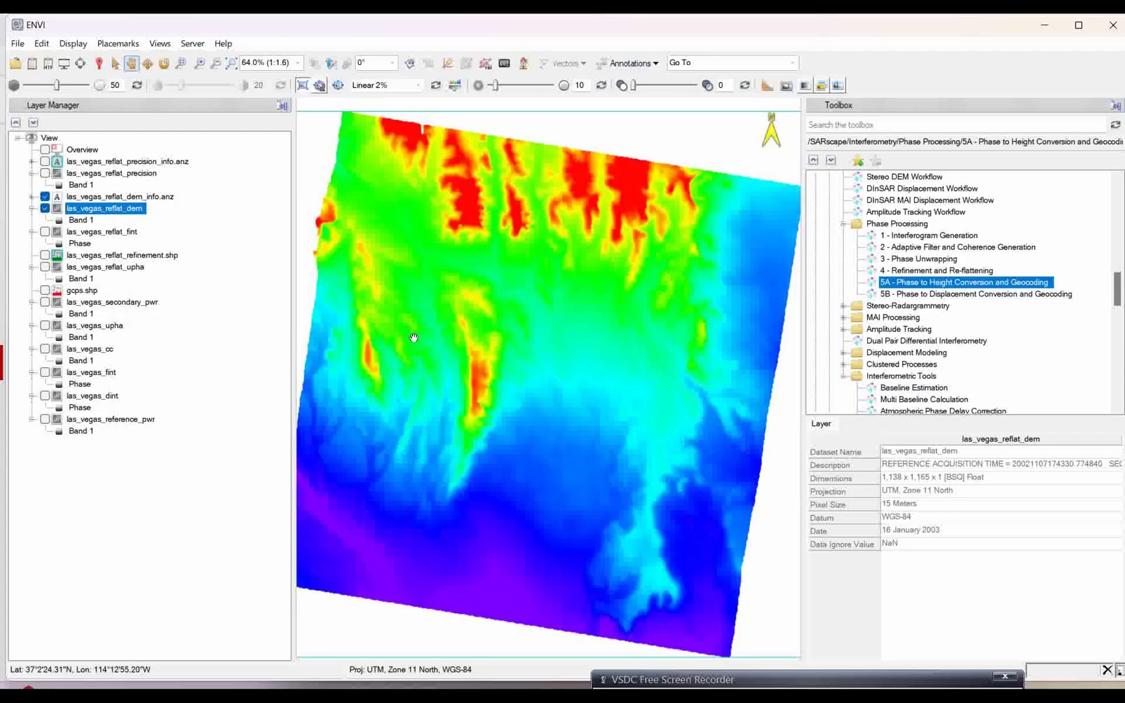